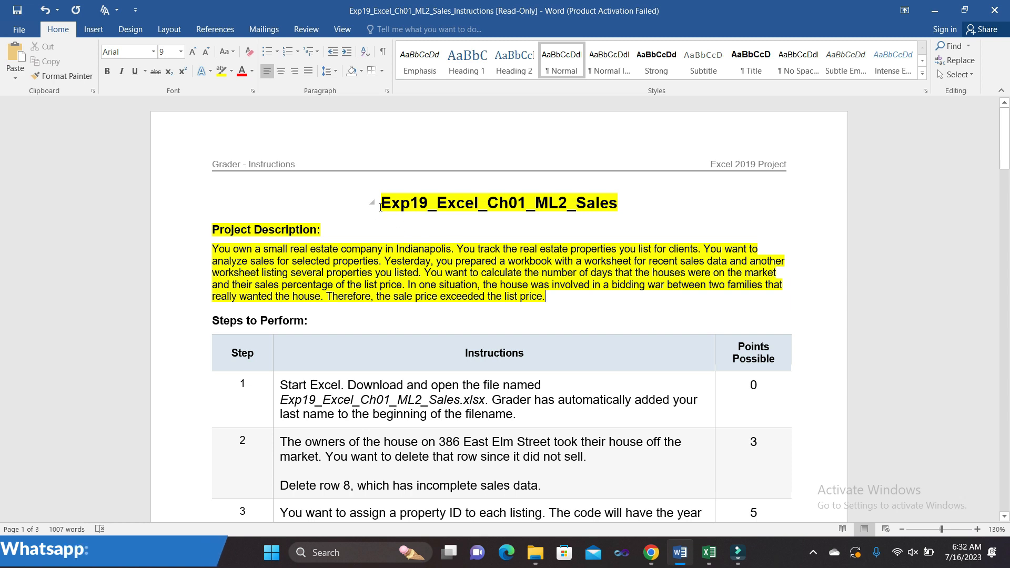
- Select the instructions' title through the project description paragraph in Word
left_click_drag(379, 208, 547, 298)
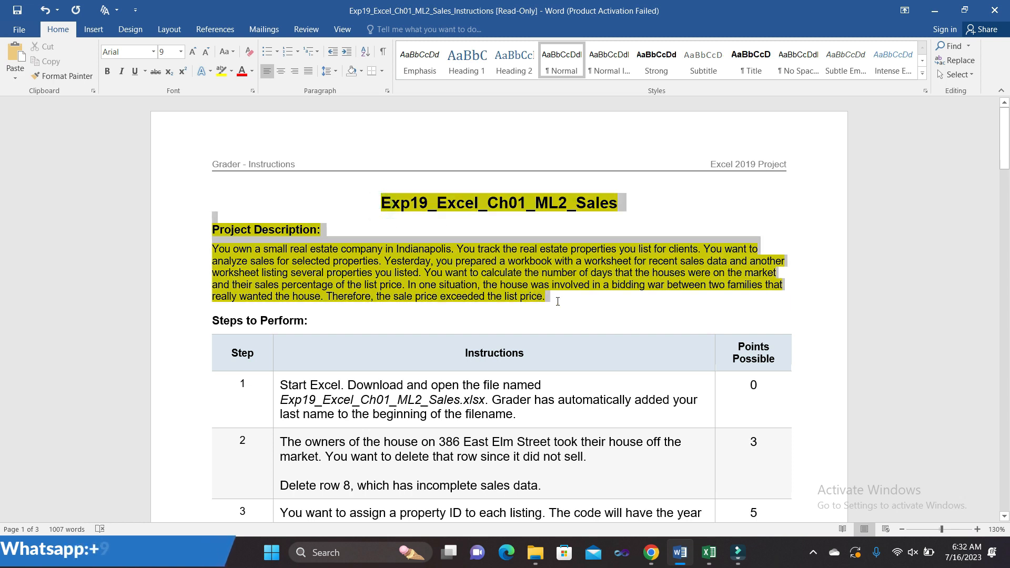
- Remove the yellow highlight from the title and description and highlight Step 1 instead
left_click(614, 283)
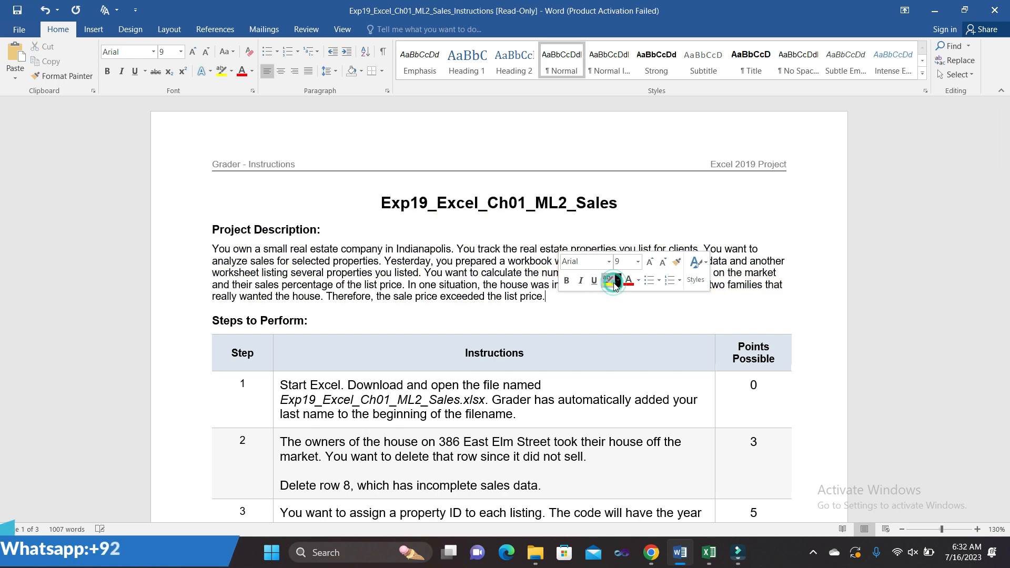
scroll(564, 356, "down", 4)
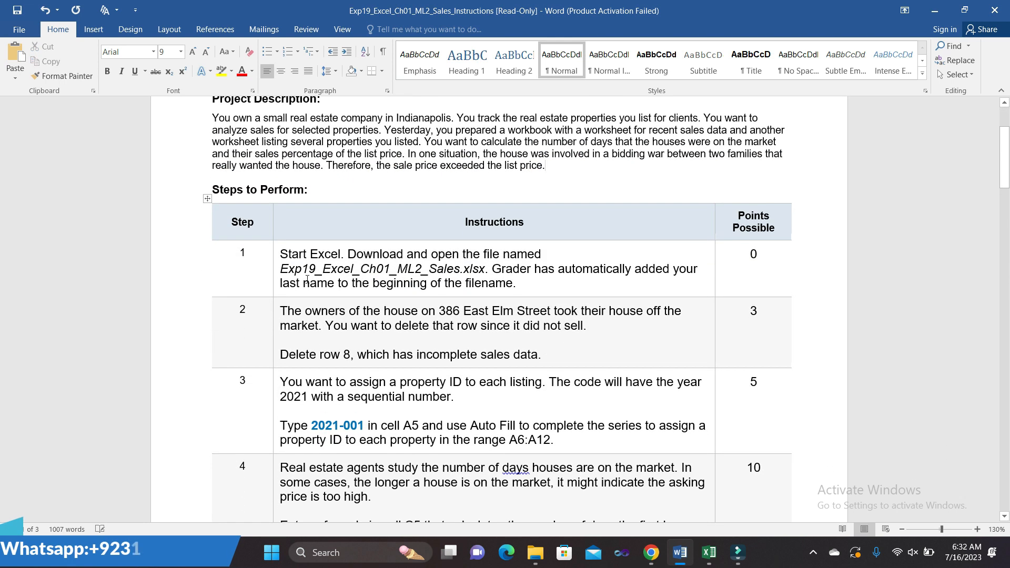
left_click(278, 259)
left_click(330, 238)
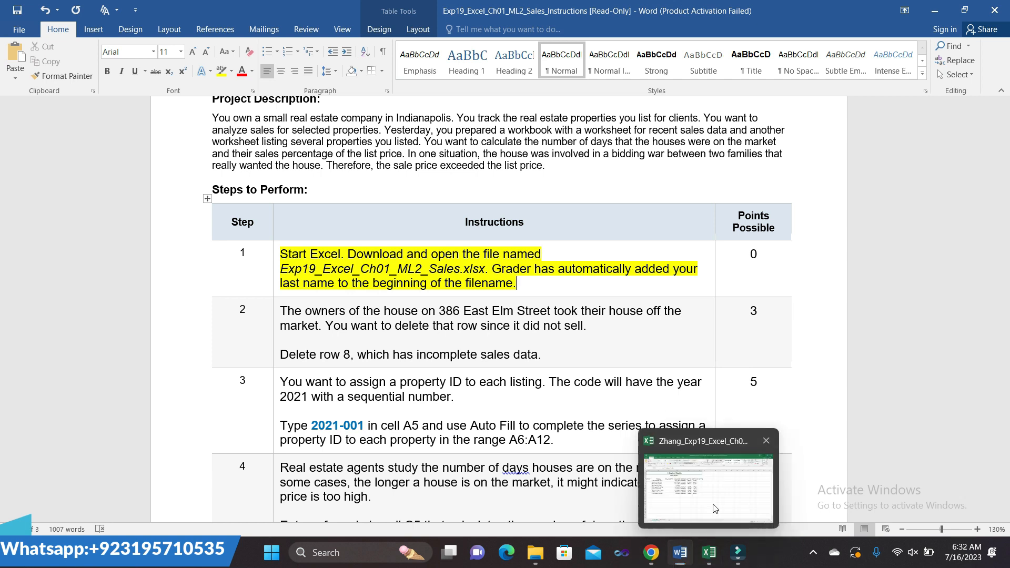
- Glance at the Excel sales workbook, then return to the Word instructions
left_click(710, 499)
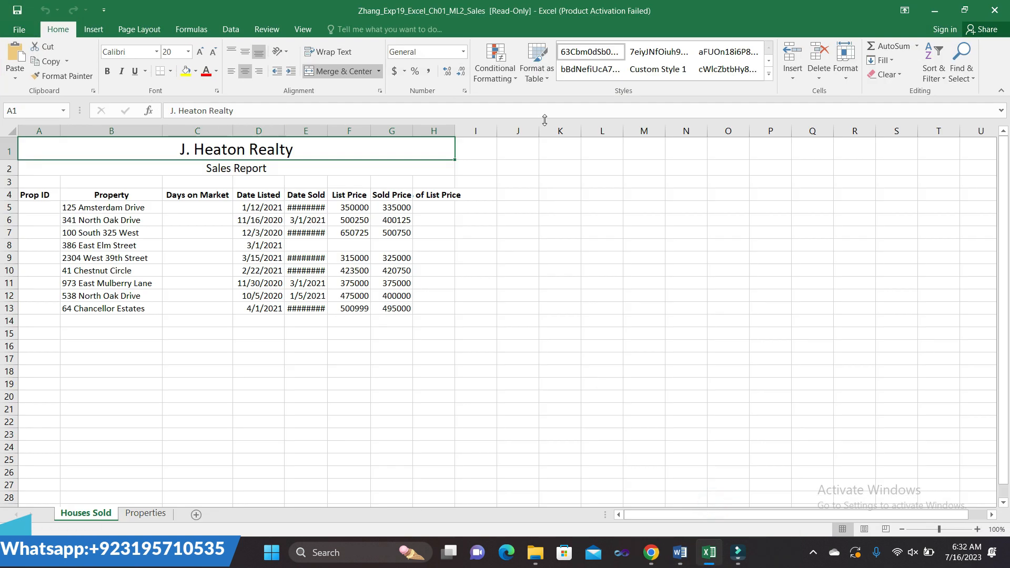
mouse_move(678, 548)
left_click(695, 495)
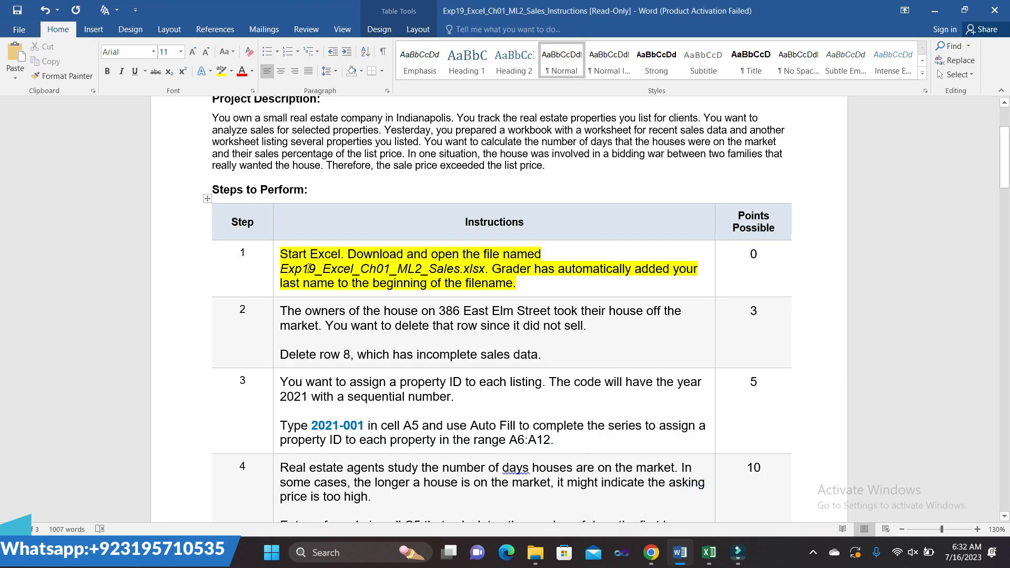
- Shift the yellow highlight from Step 1 to the Step 2 instructions, then bring up Excel
left_click(276, 258)
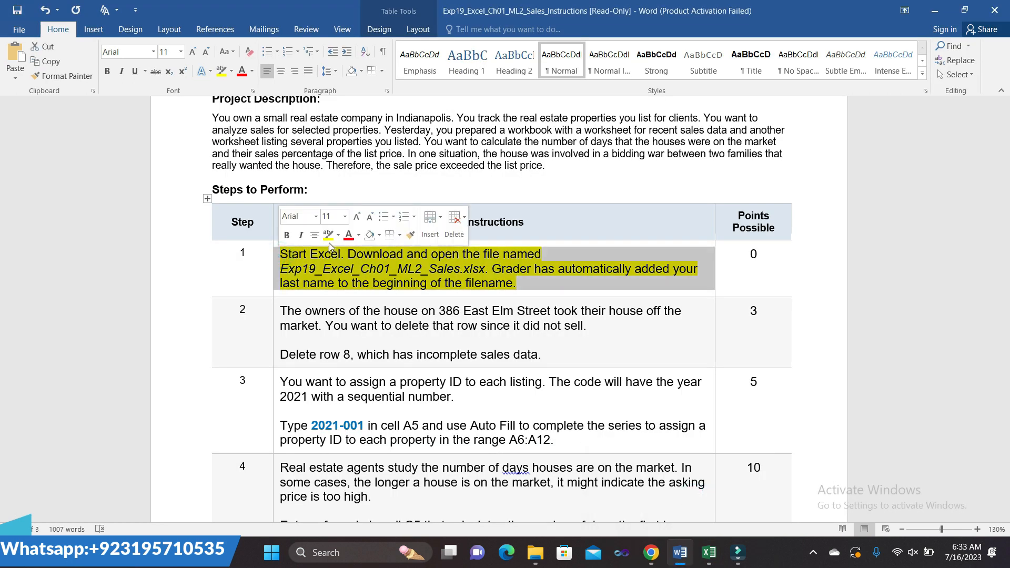
left_click(427, 384)
scroll(429, 388, "down", 1)
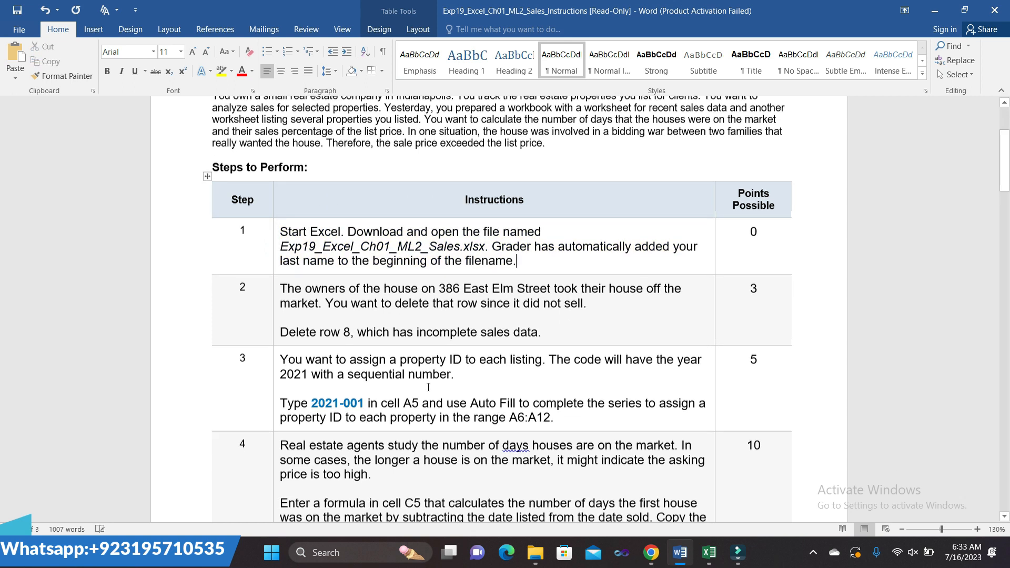
left_click(277, 279)
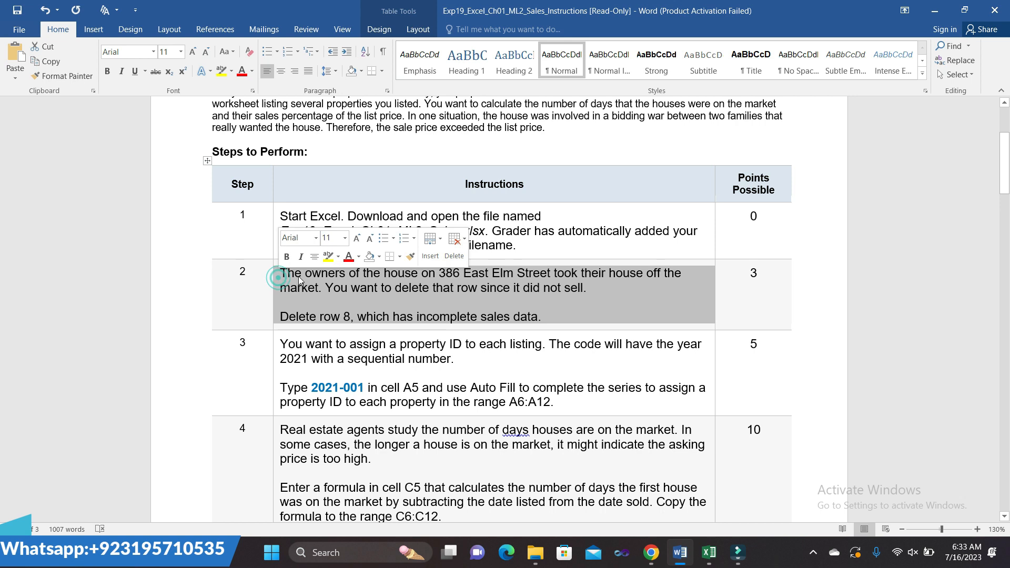
left_click(330, 258)
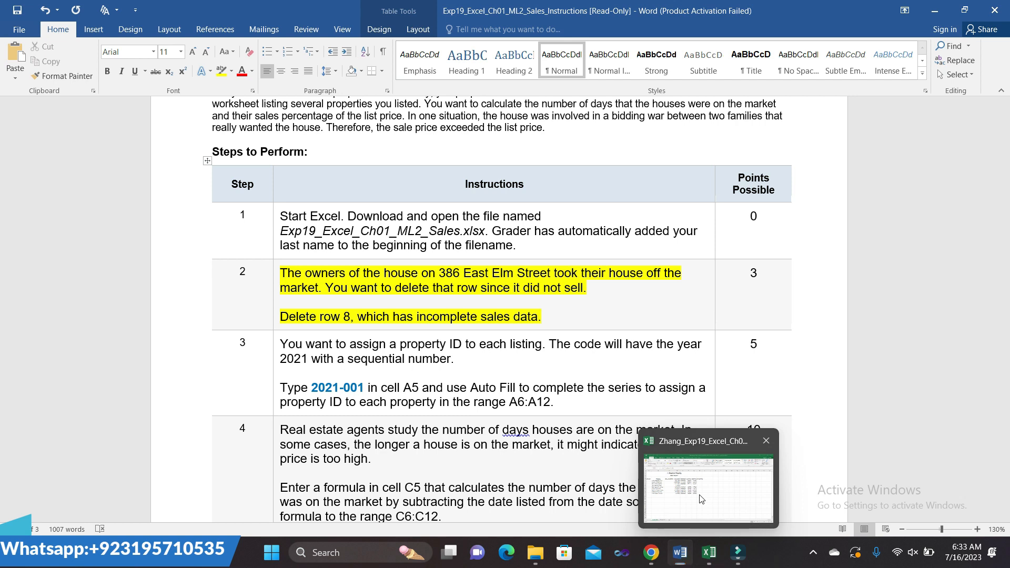
left_click(699, 495)
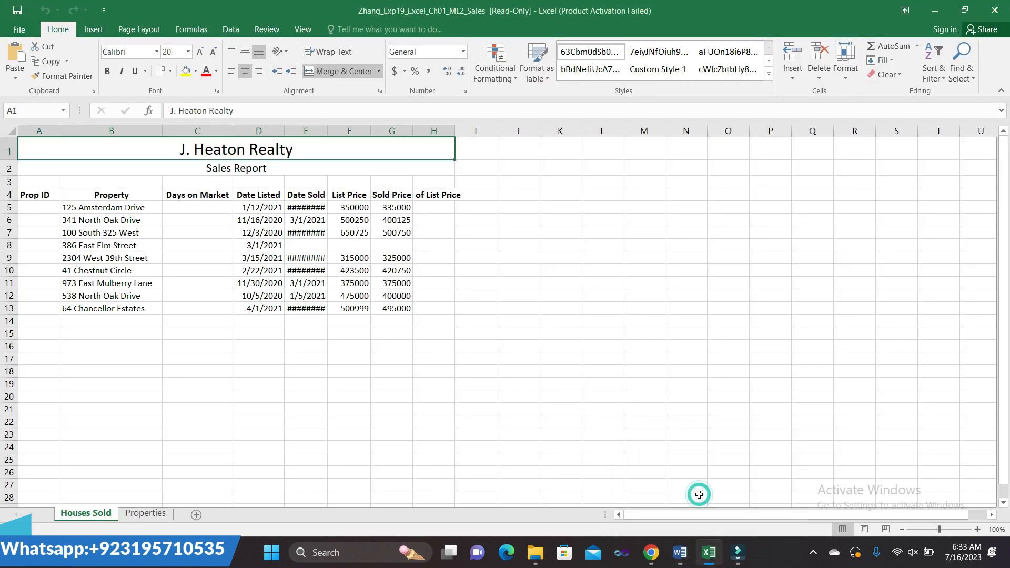
- Delete row 8 (386 East Elm Street) from the Houses Sold sheet and return to Word
left_click(7, 243)
right_click(7, 243)
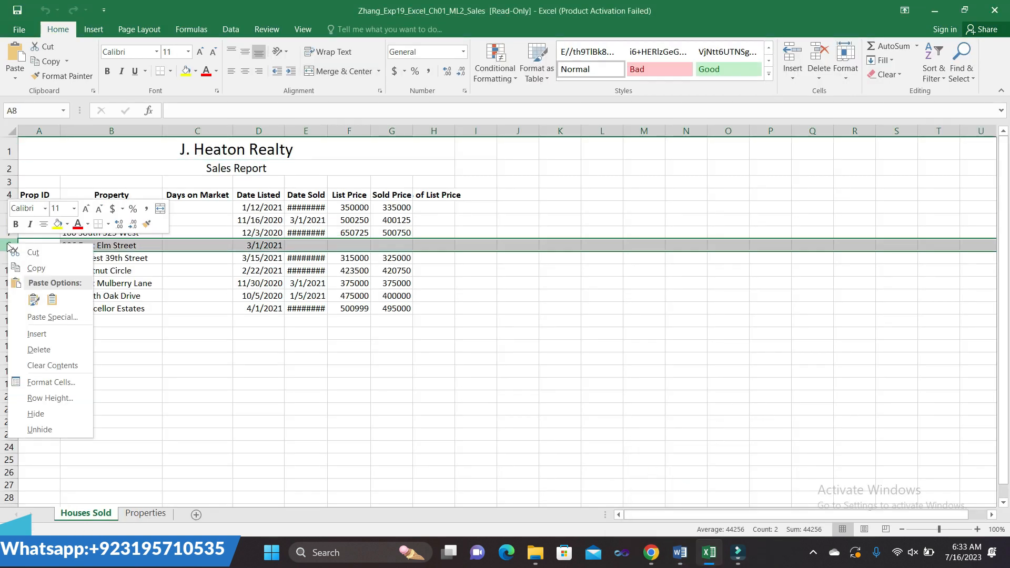
left_click(34, 349)
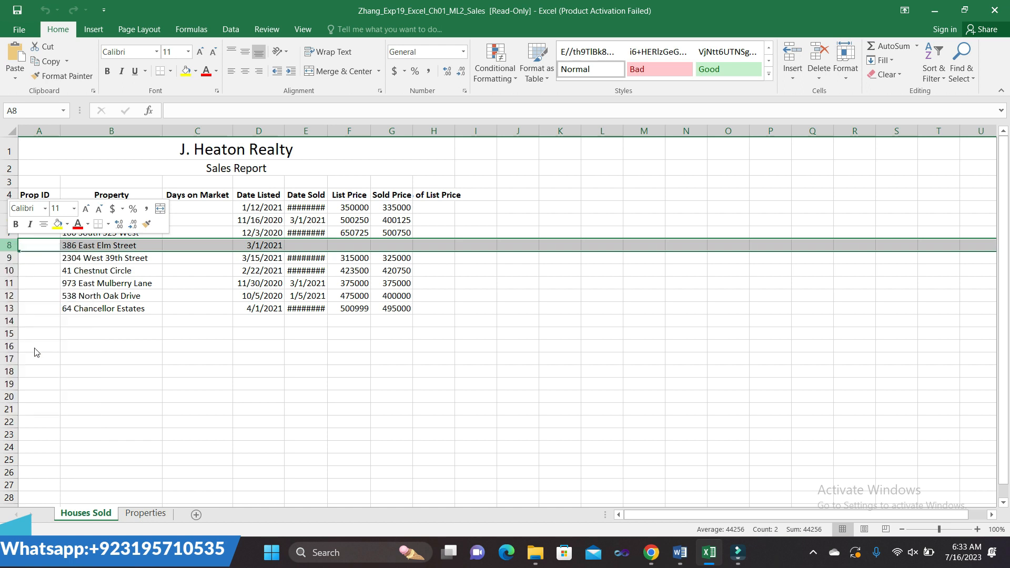
left_click(426, 358)
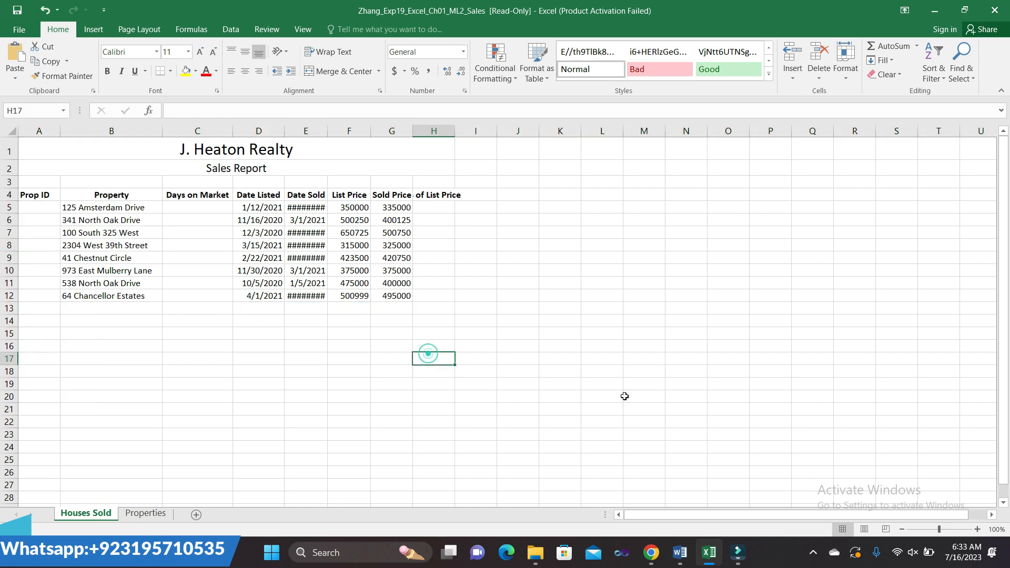
mouse_move(680, 551)
left_click(687, 521)
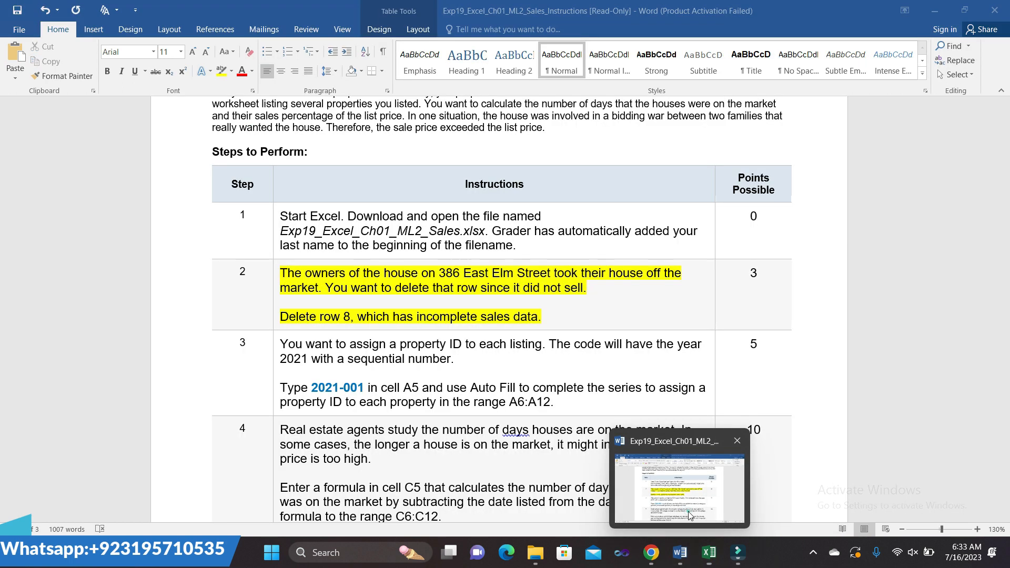
- Move the yellow highlight from Step 2 to Step 3 and copy the ID 2021-001
left_click(274, 274)
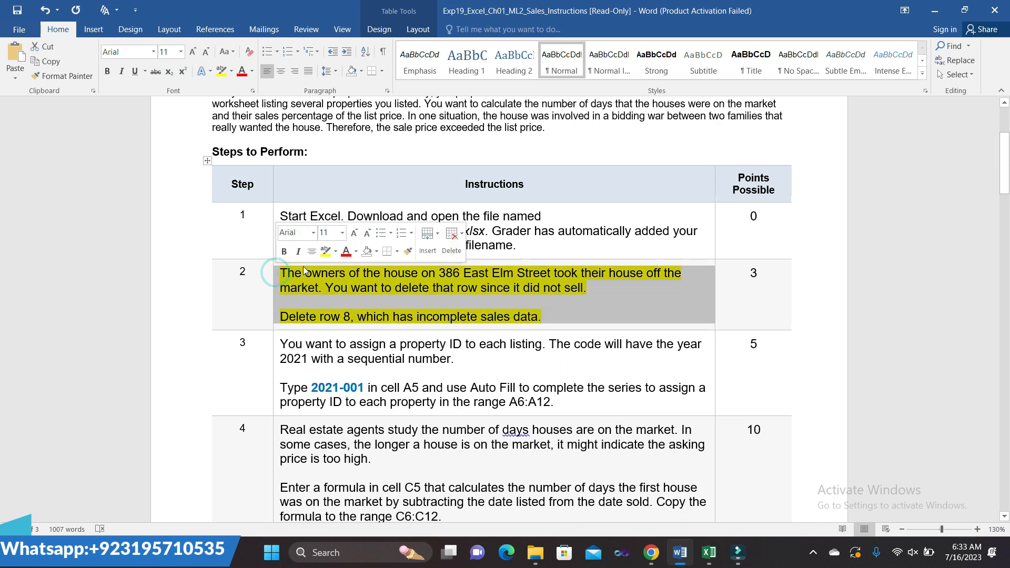
left_click(323, 256)
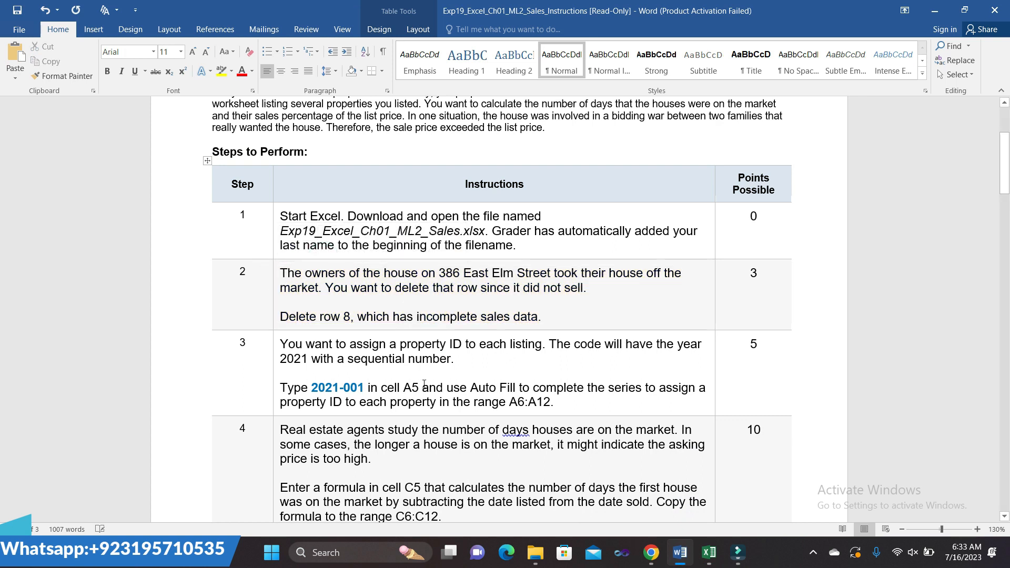
scroll(352, 357, "down", 2)
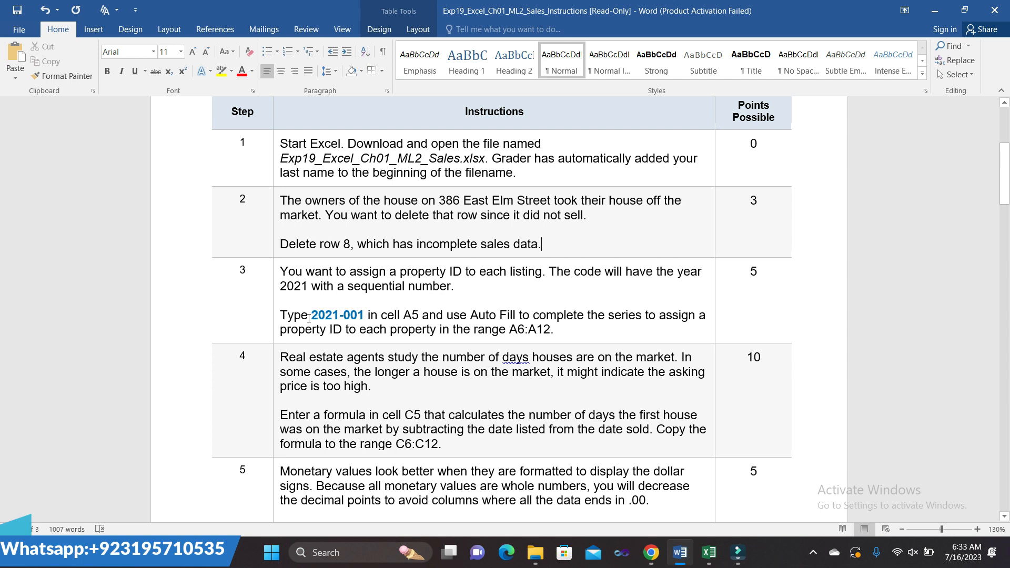
left_click(276, 275)
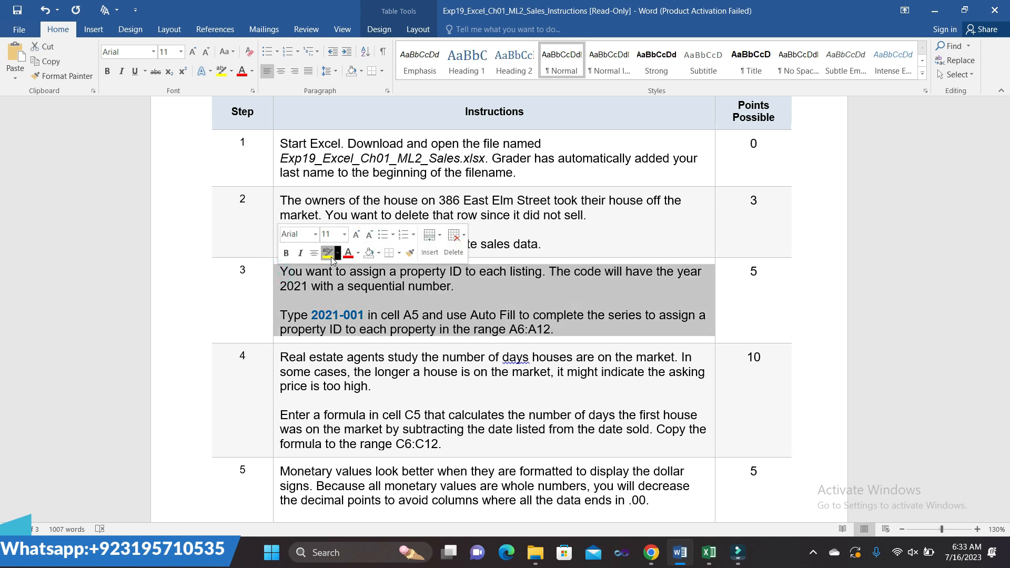
left_click(331, 257)
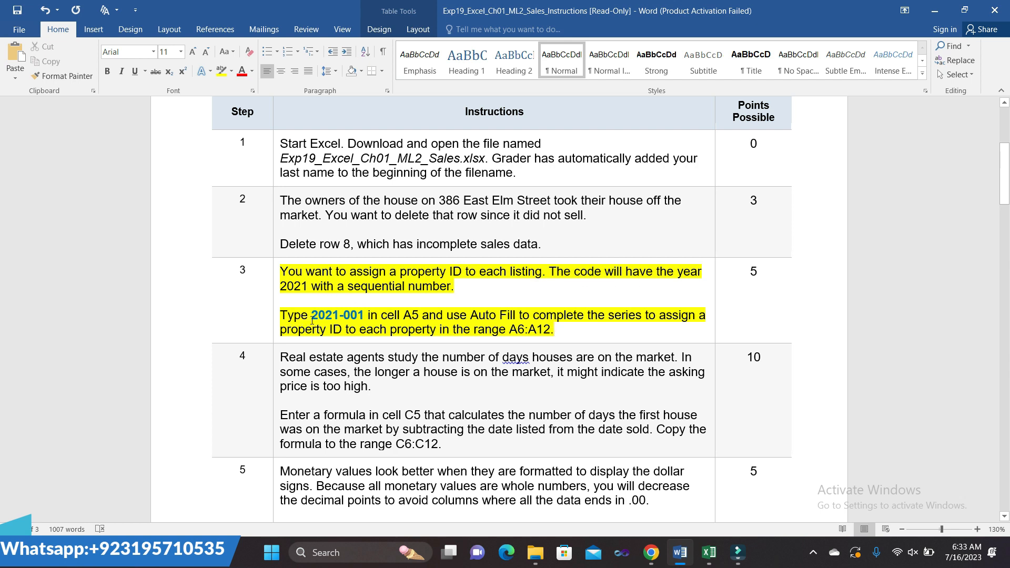
left_click_drag(313, 318, 361, 318)
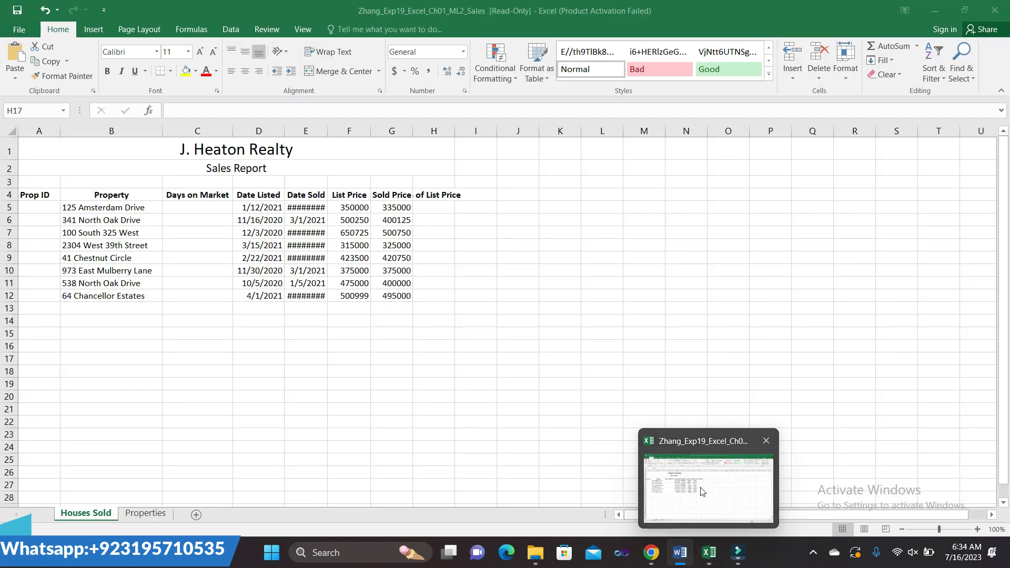
left_click(700, 487)
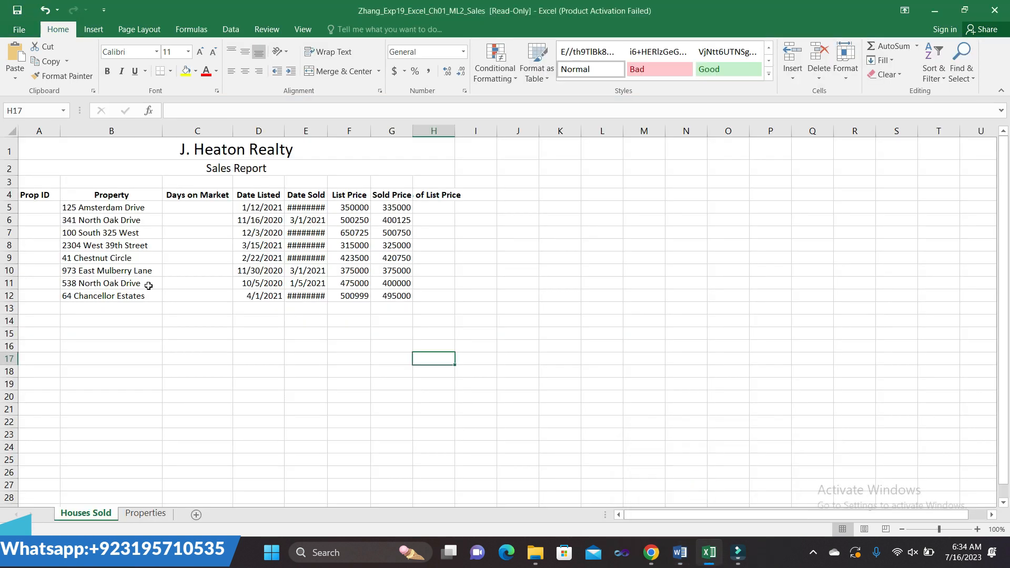
- Paste 2021-001 into A5 and fill the series down to 2021-008 in A12
left_click(46, 208)
key("ctrl+v")
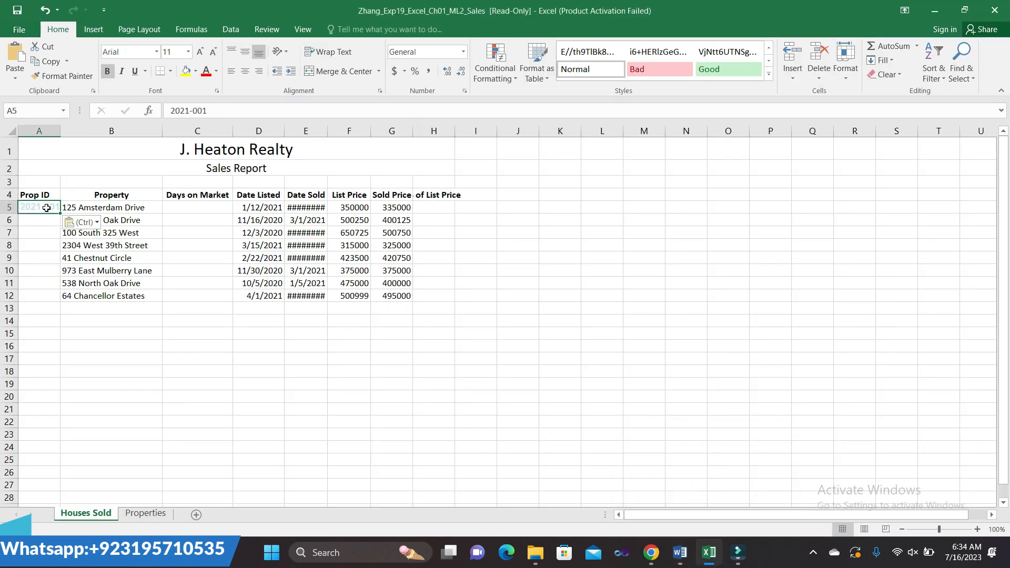
mouse_move(687, 551)
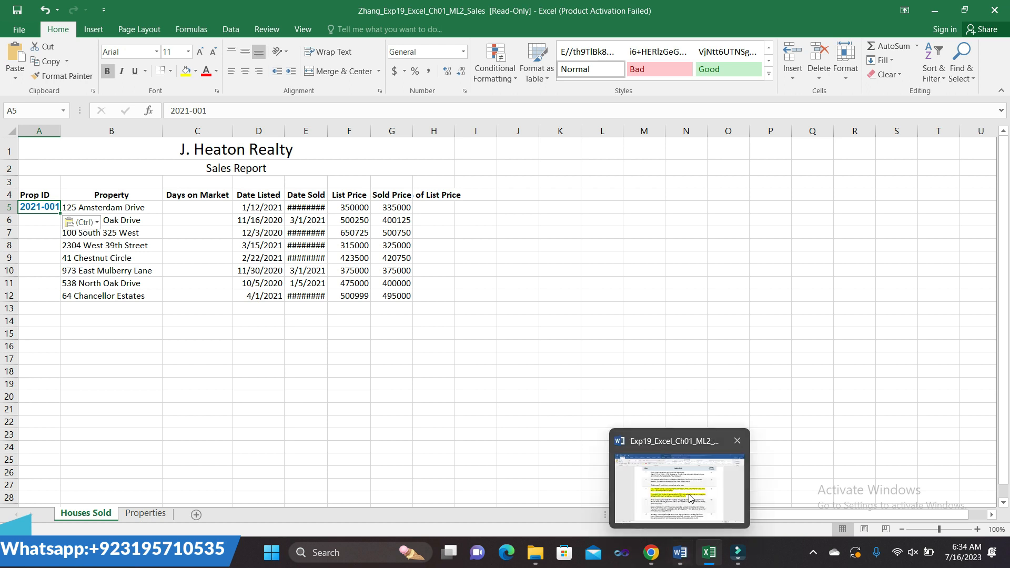
left_click(678, 474)
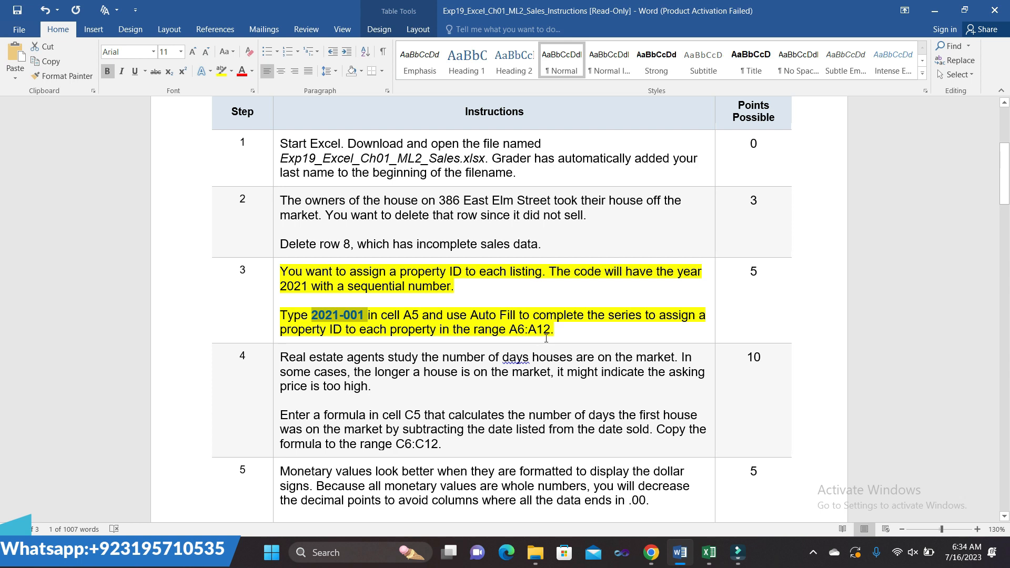
mouse_move(709, 552)
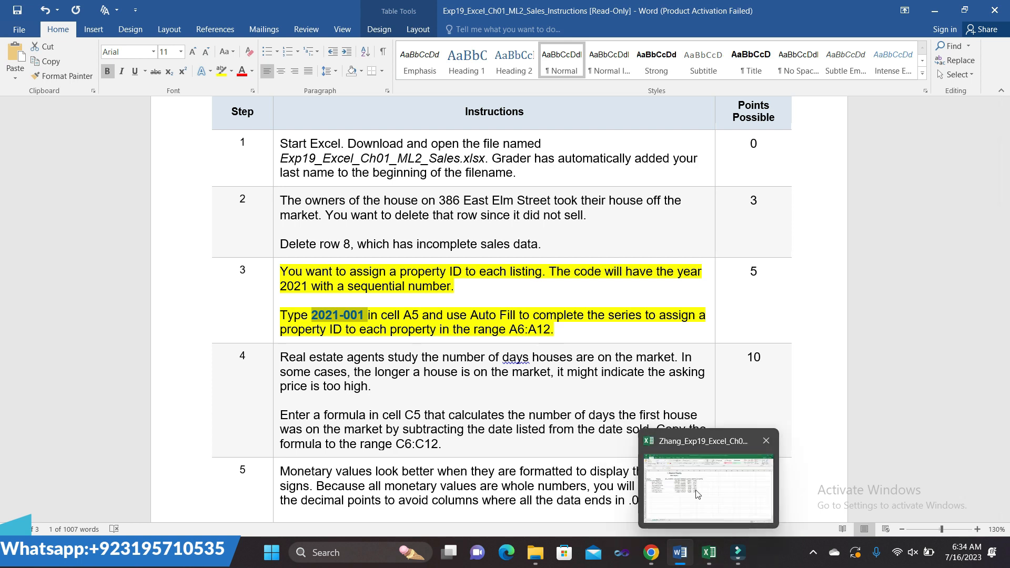
left_click(695, 486)
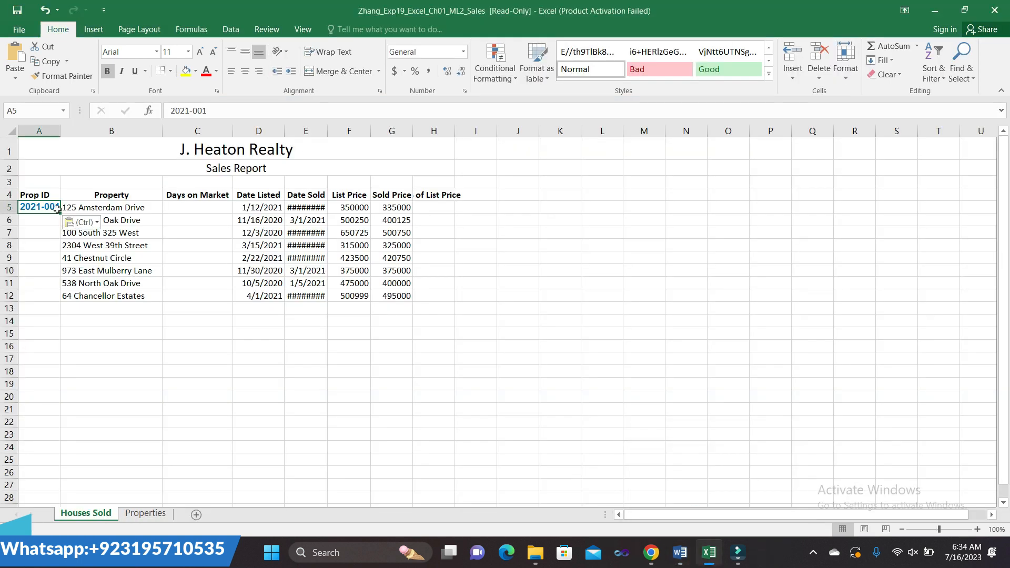
left_click_drag(59, 213, 69, 298)
left_click(494, 361)
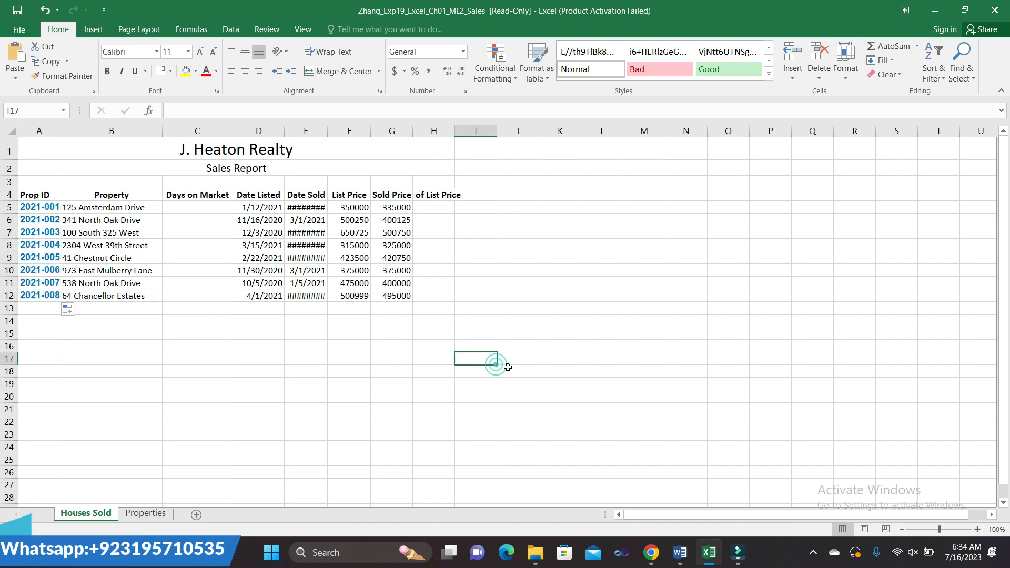
left_click(679, 557)
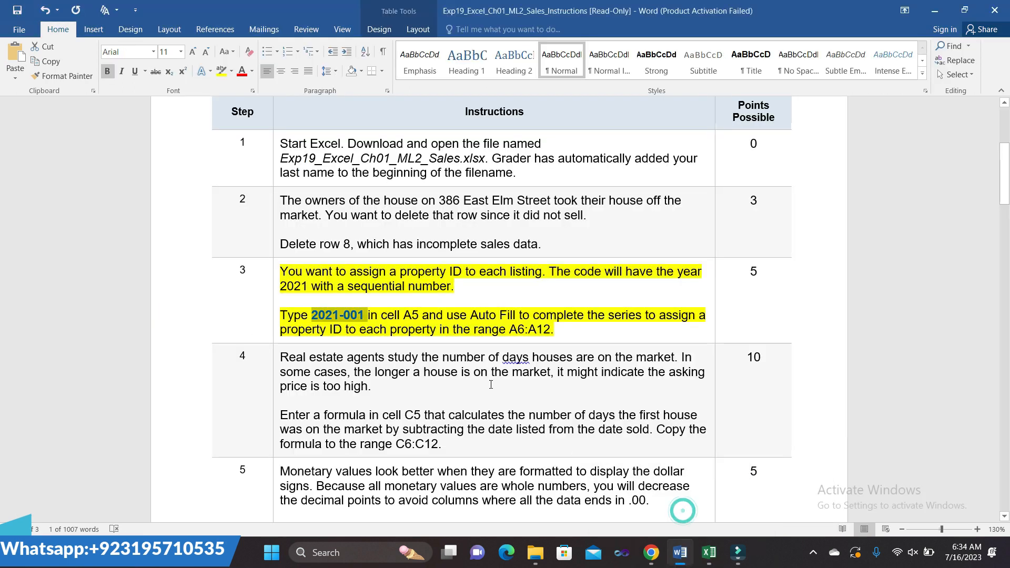
- Shift the yellow highlight from step 3 to step 4's days-on-market instructions, then return to Excel
left_click(276, 277)
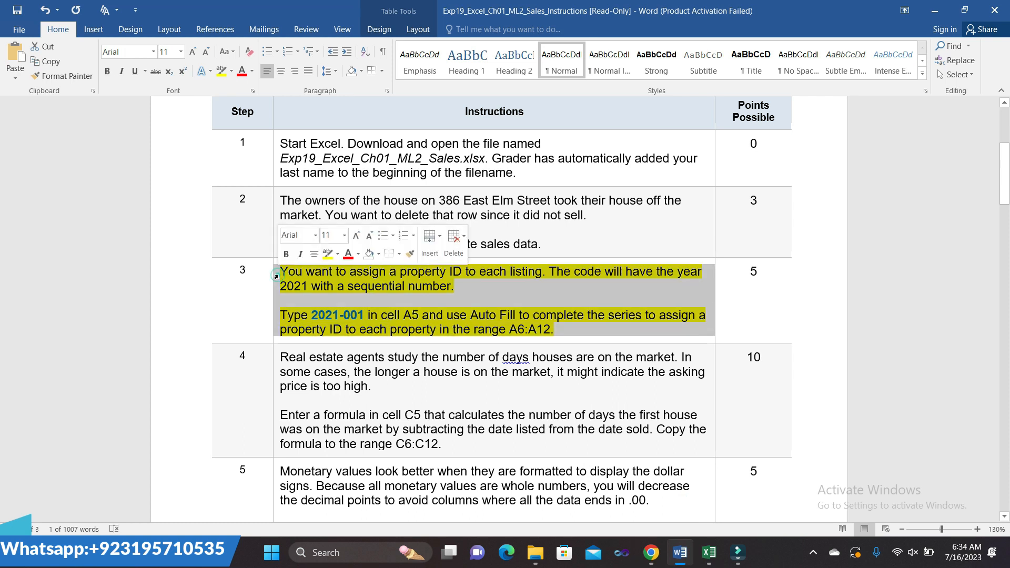
left_click(326, 256)
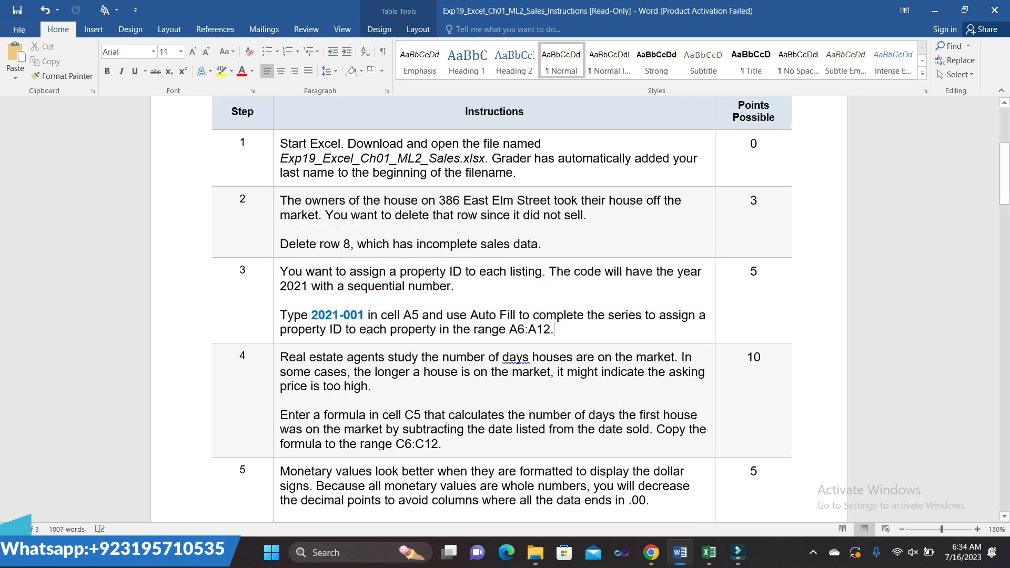
scroll(409, 404, "down", 3)
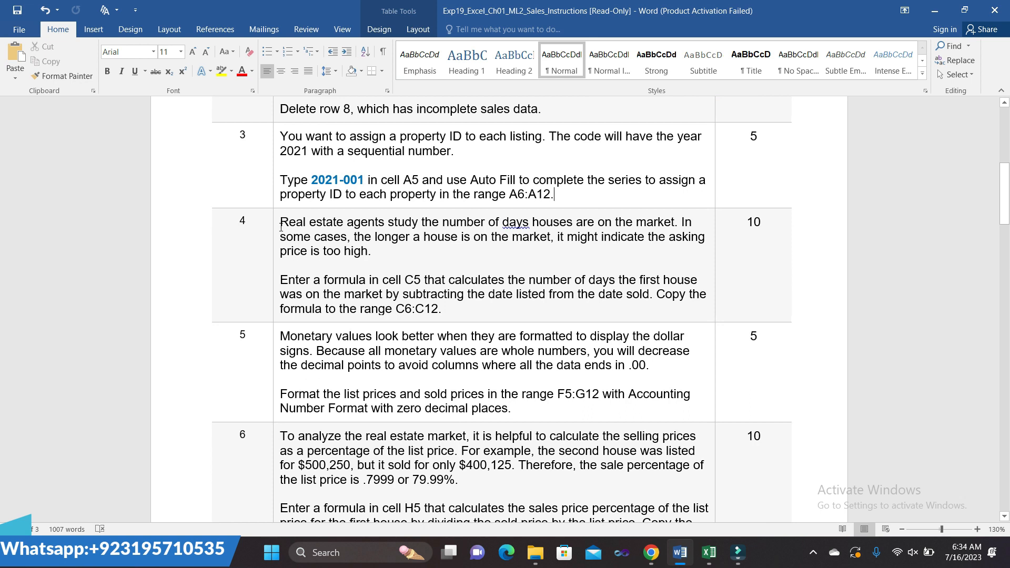
left_click(277, 227)
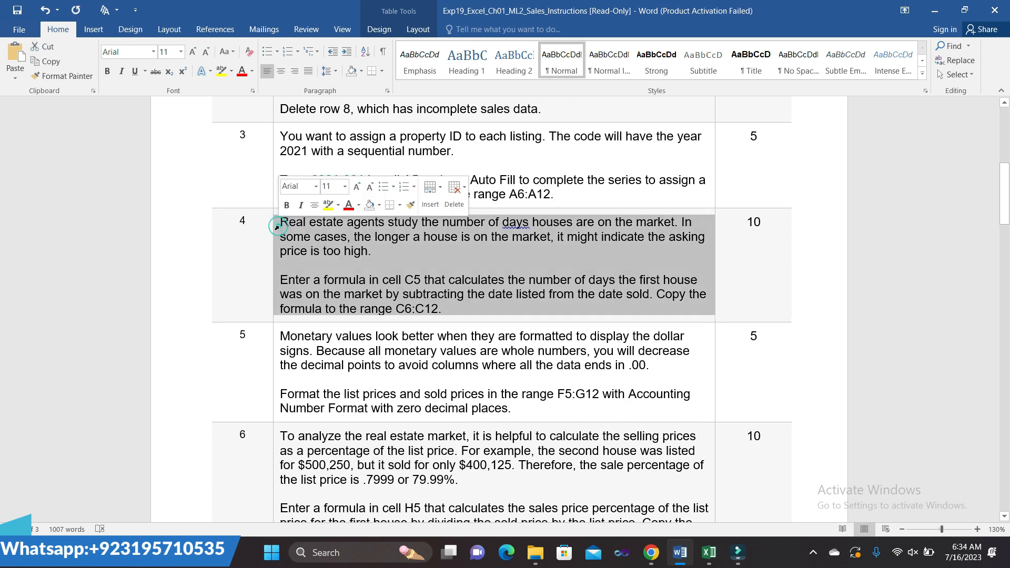
left_click(328, 206)
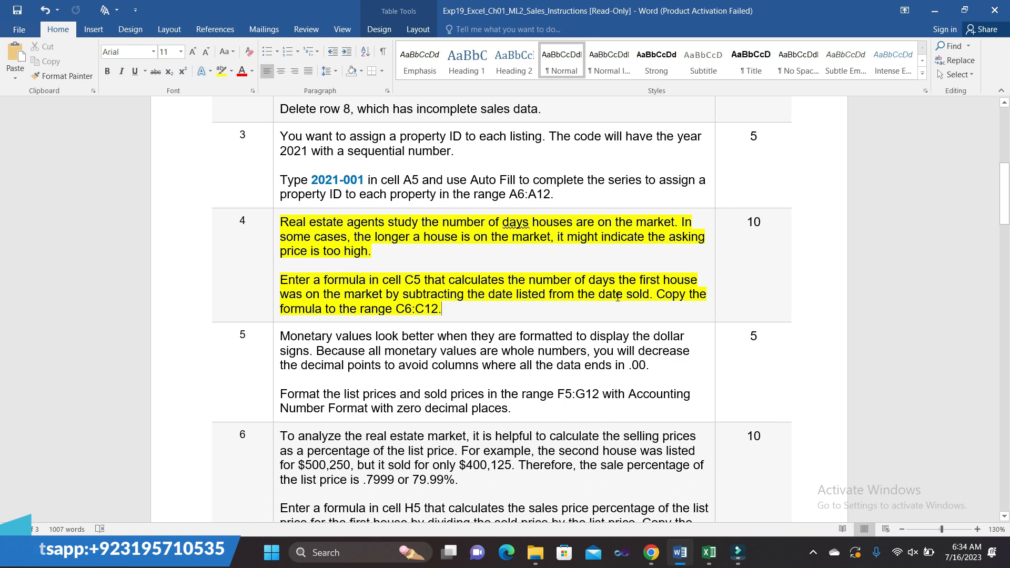
mouse_move(709, 552)
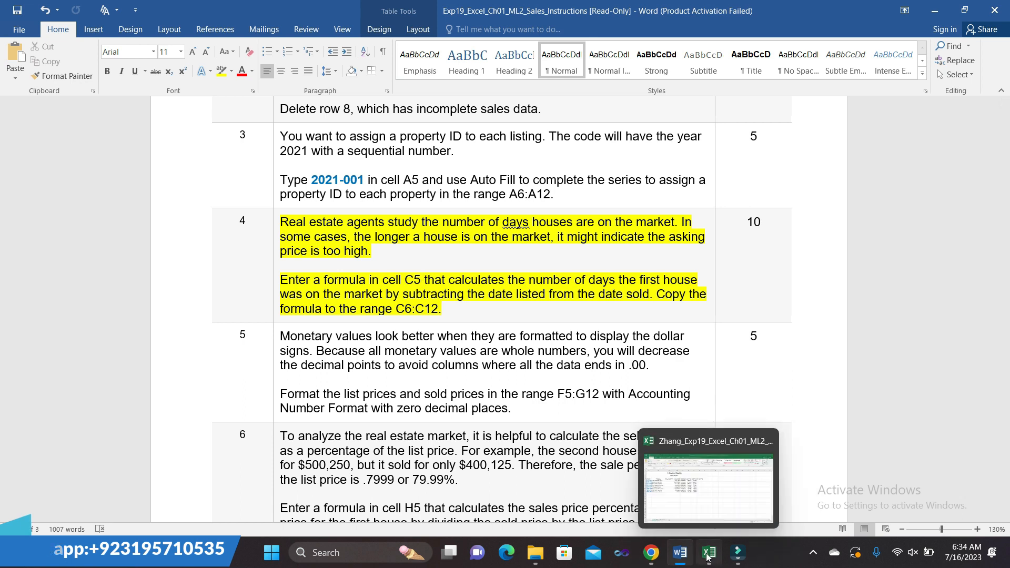
left_click(705, 513)
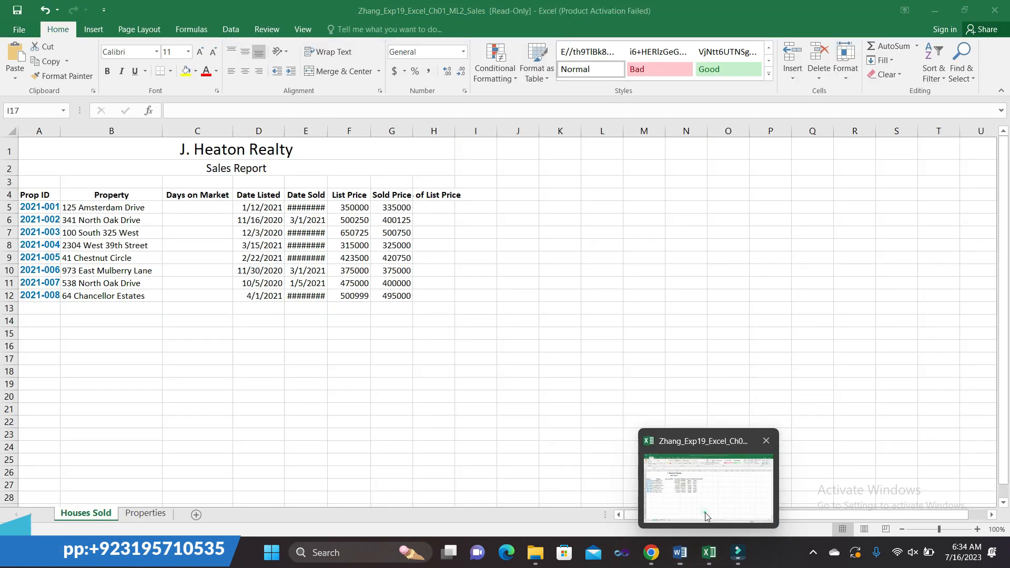
- Enter the Days on Market formula =E5-D5 in C5
left_click(197, 207)
type("=")
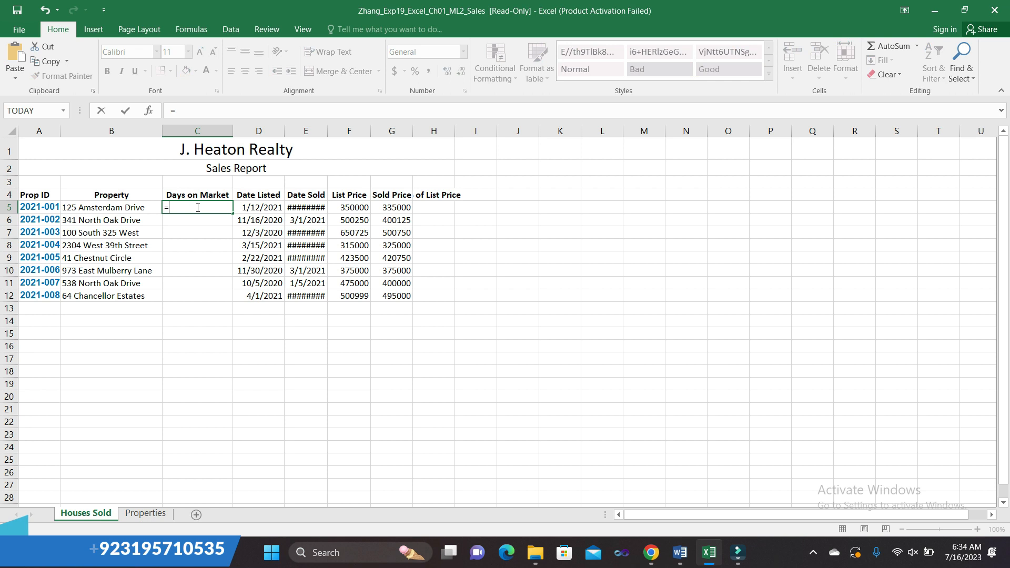
mouse_move(681, 552)
left_click(681, 474)
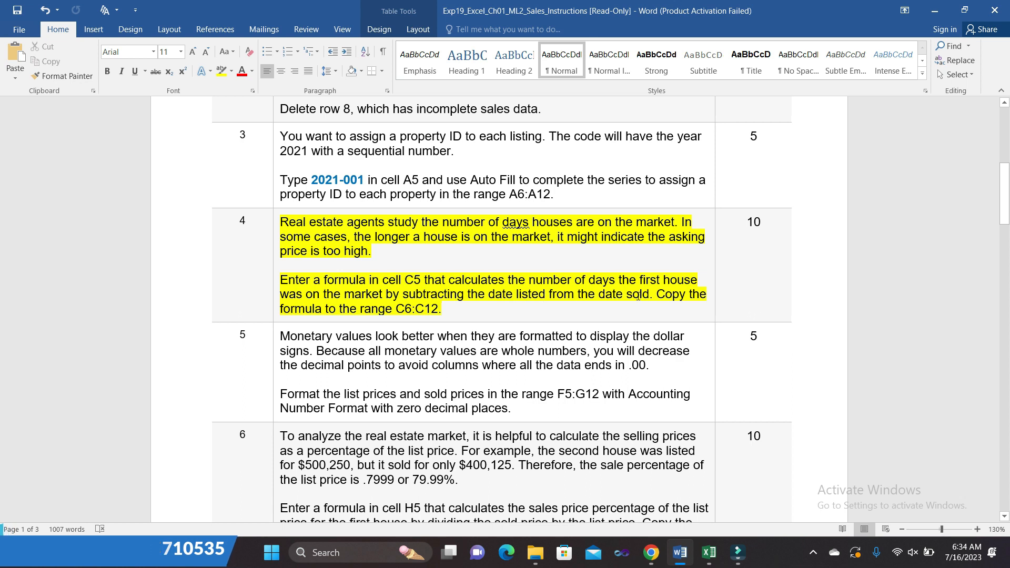
mouse_move(709, 552)
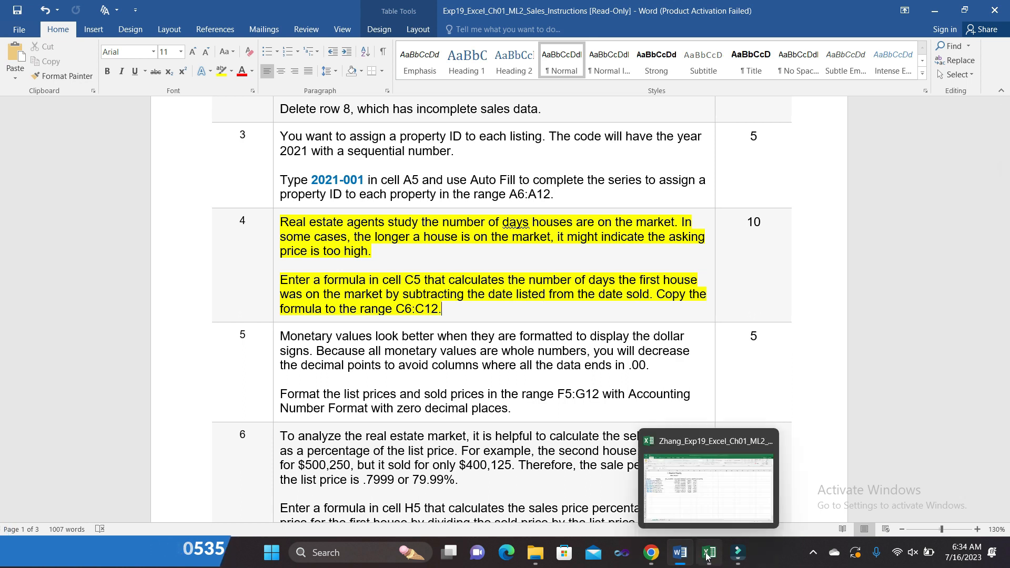
left_click(710, 511)
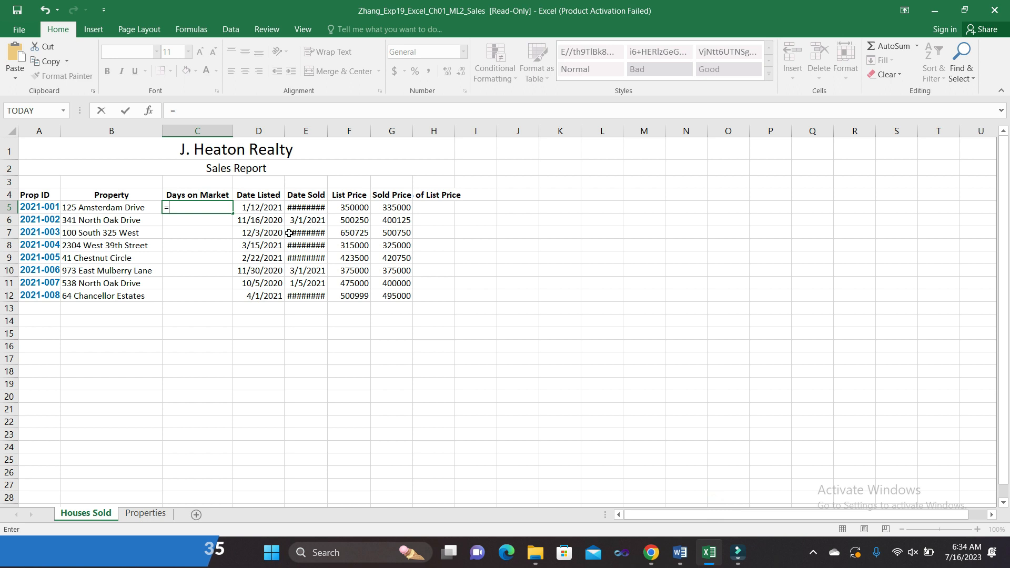
left_click(310, 203)
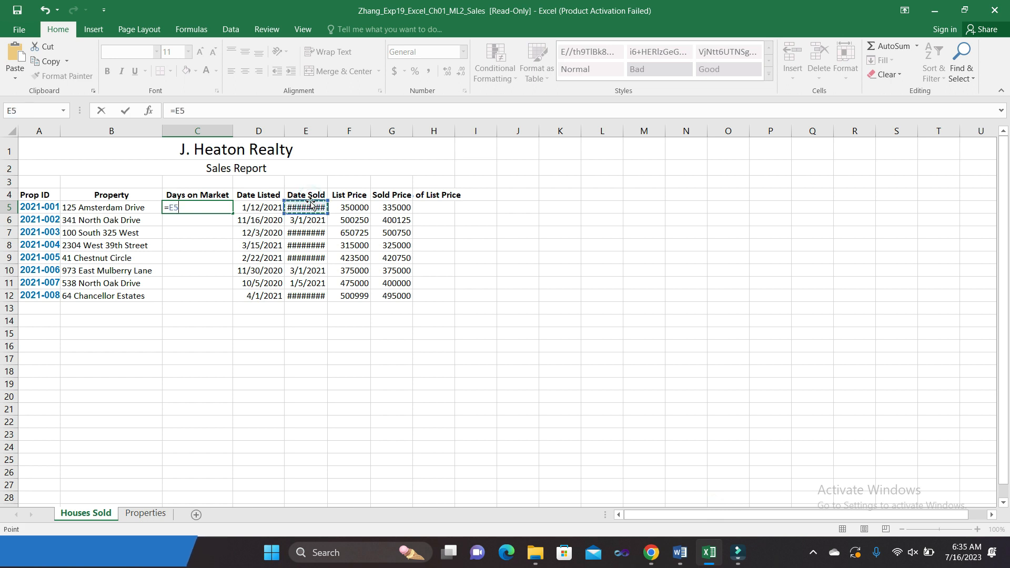
type("-")
left_click(266, 208)
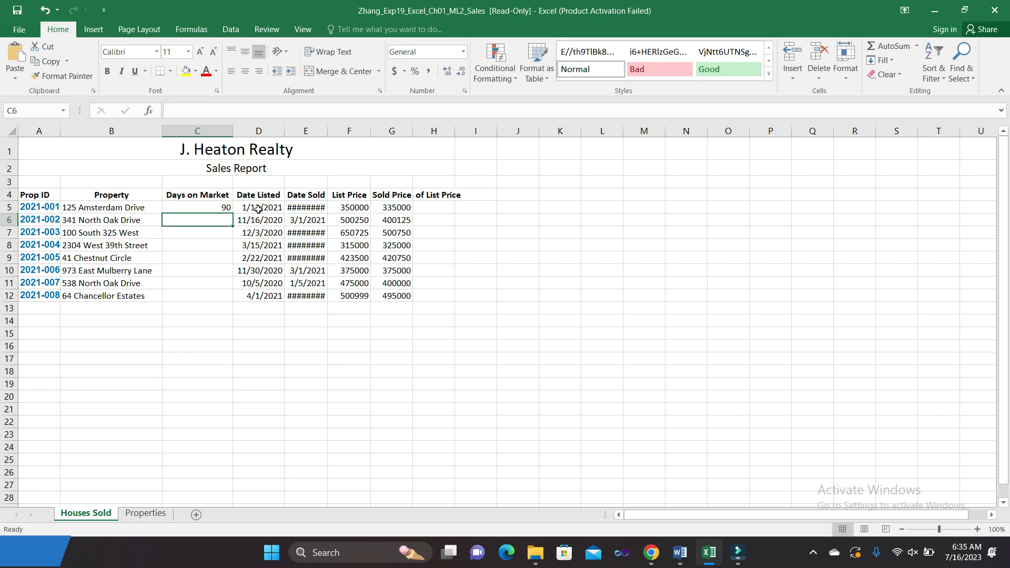
key("Return")
- Copy the C5 formula down through C12
left_click(223, 208)
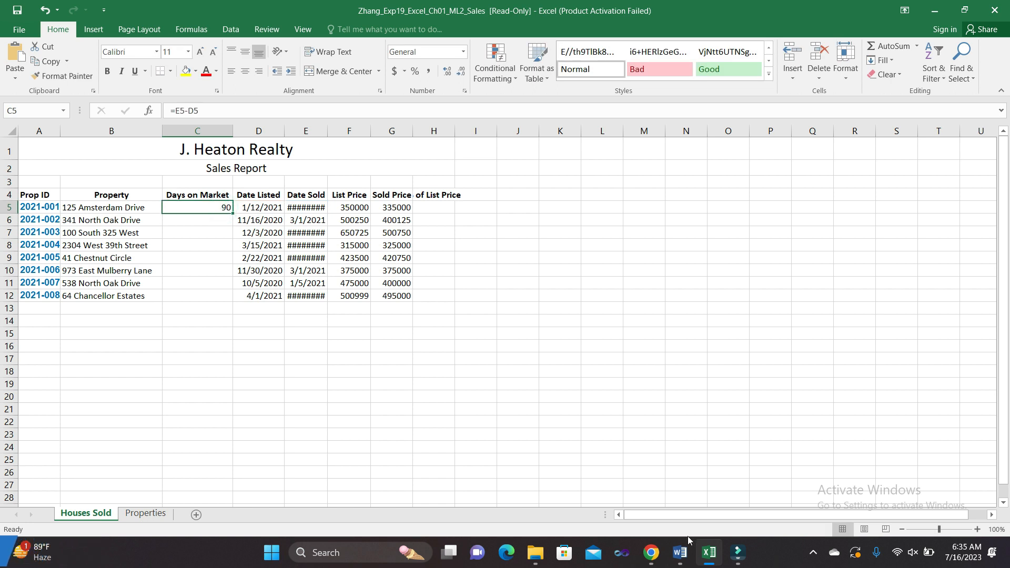
mouse_move(680, 551)
left_click(683, 521)
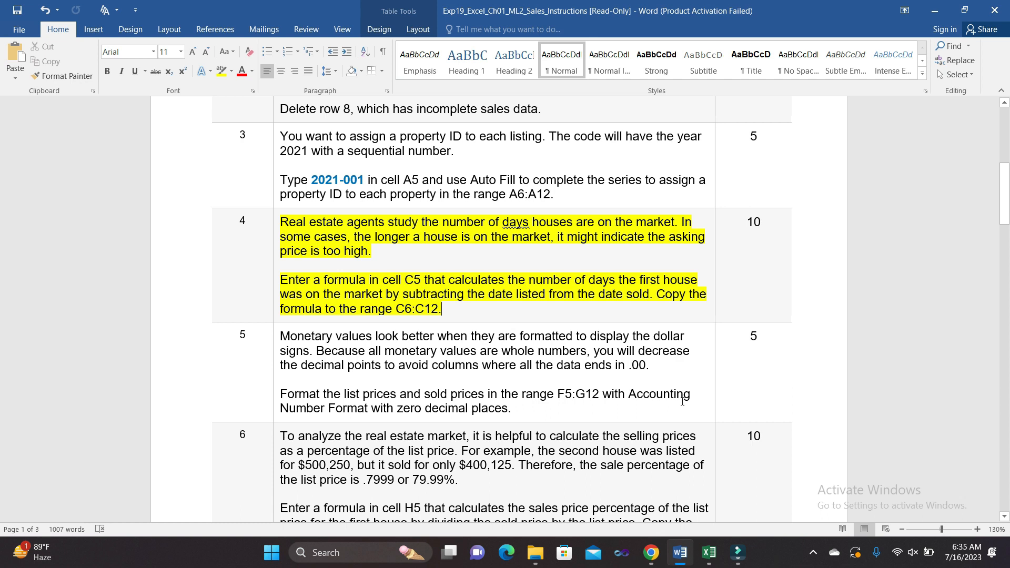
mouse_move(708, 552)
left_click(718, 520)
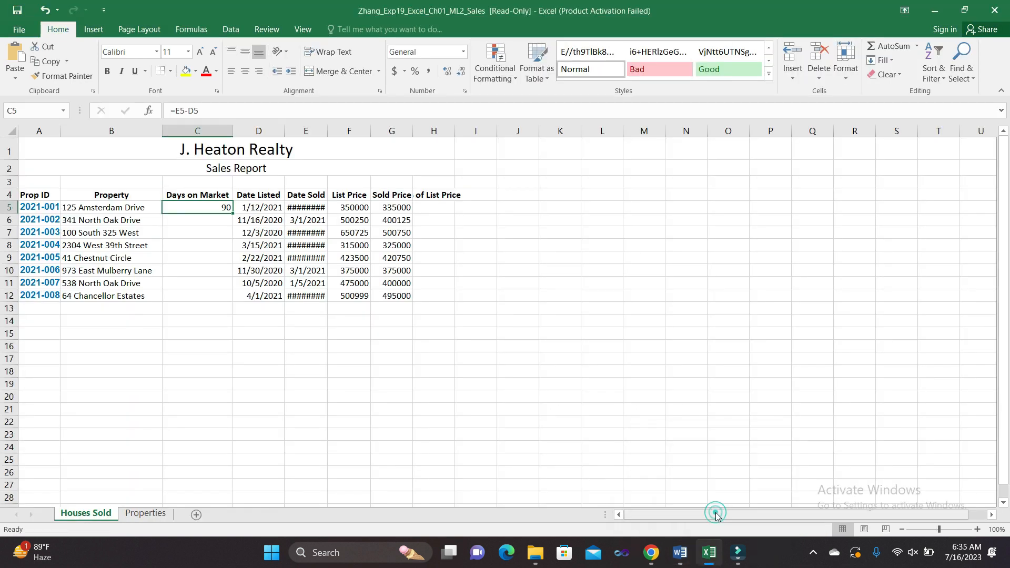
left_click_drag(232, 212, 234, 298)
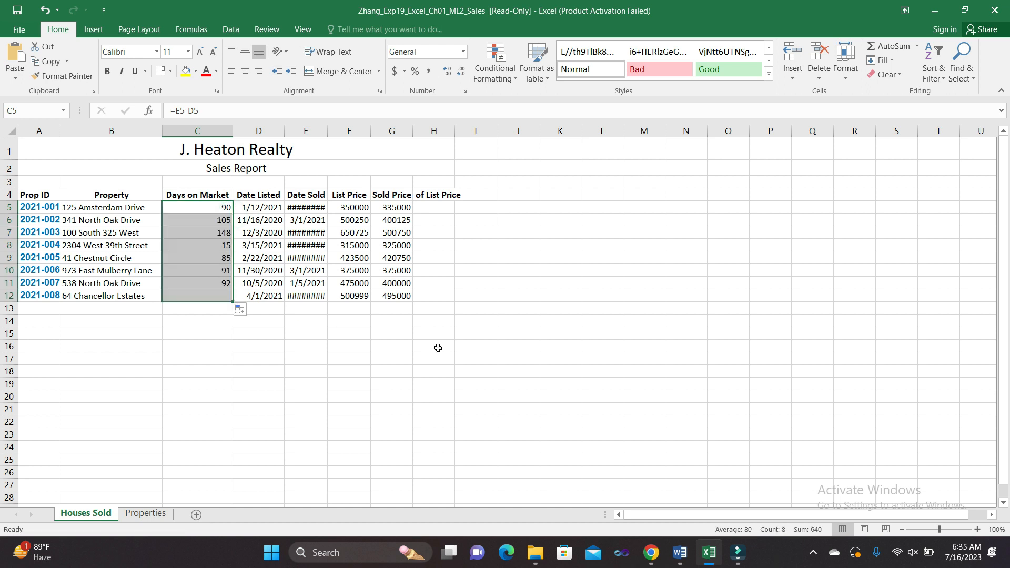
left_click(573, 379)
- In Word, move the yellow highlight from step 4 to step 5's Accounting format instructions
mouse_move(684, 557)
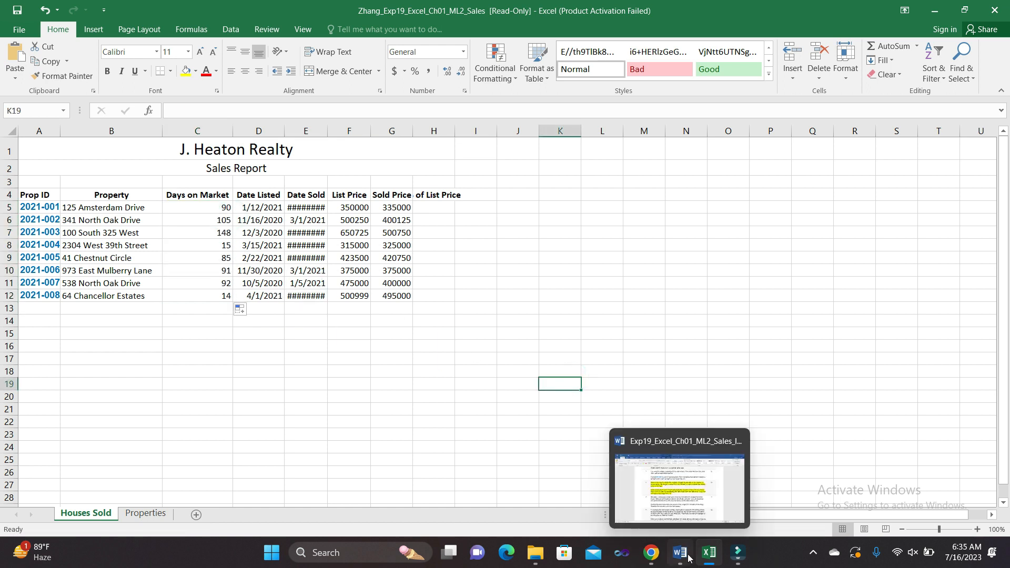
left_click(690, 521)
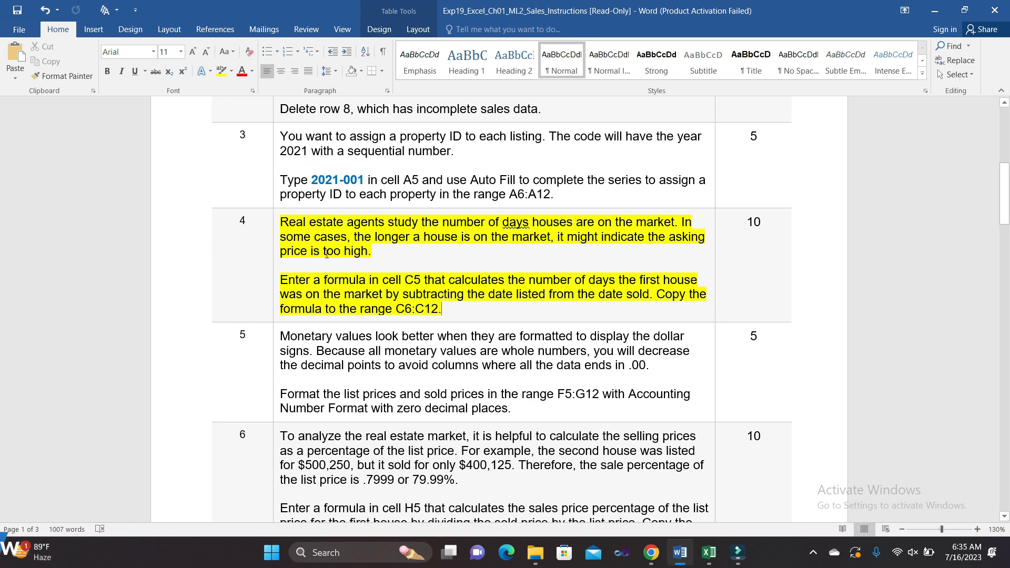
left_click(277, 231)
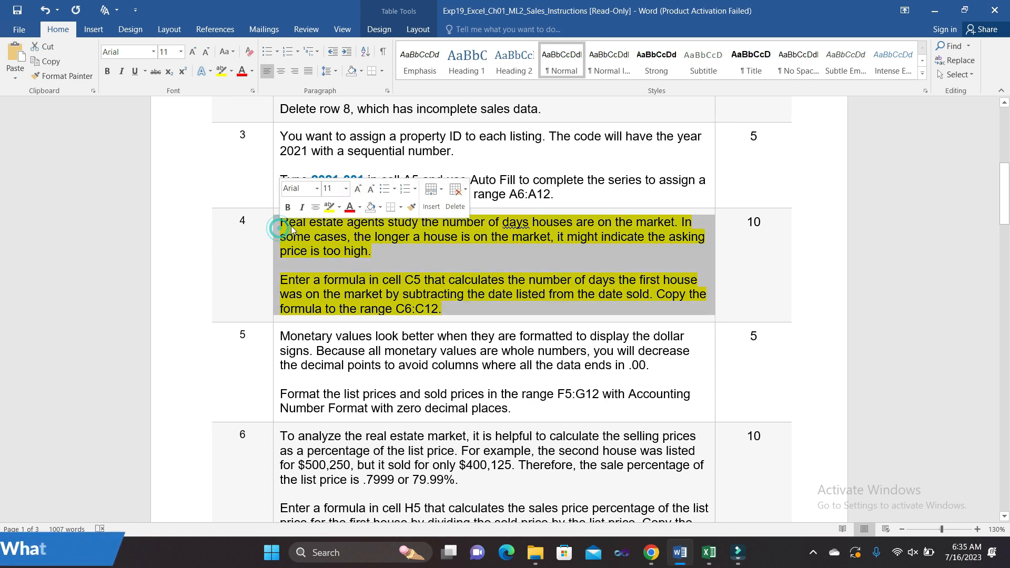
left_click(403, 340)
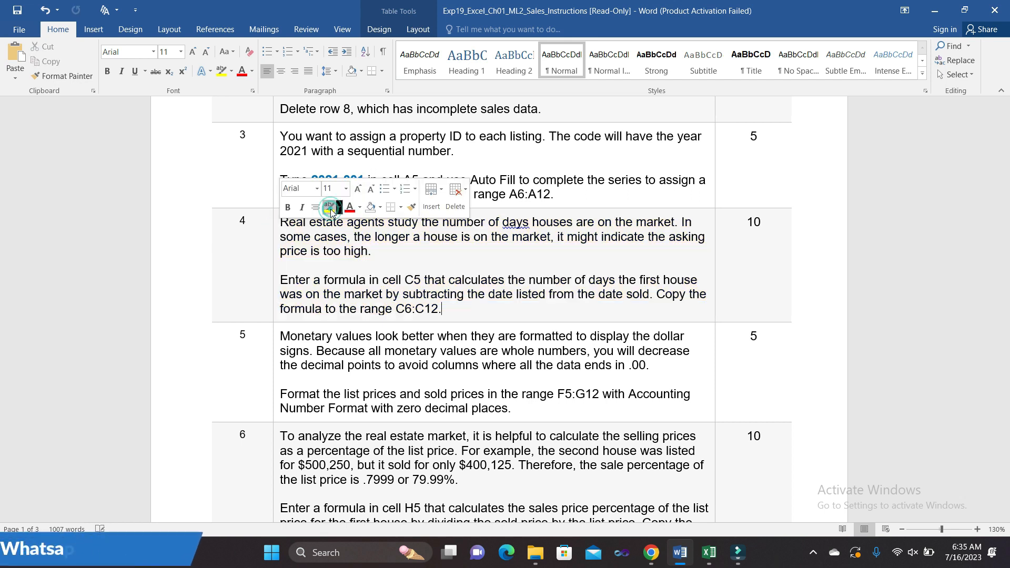
scroll(403, 339, "down", 3)
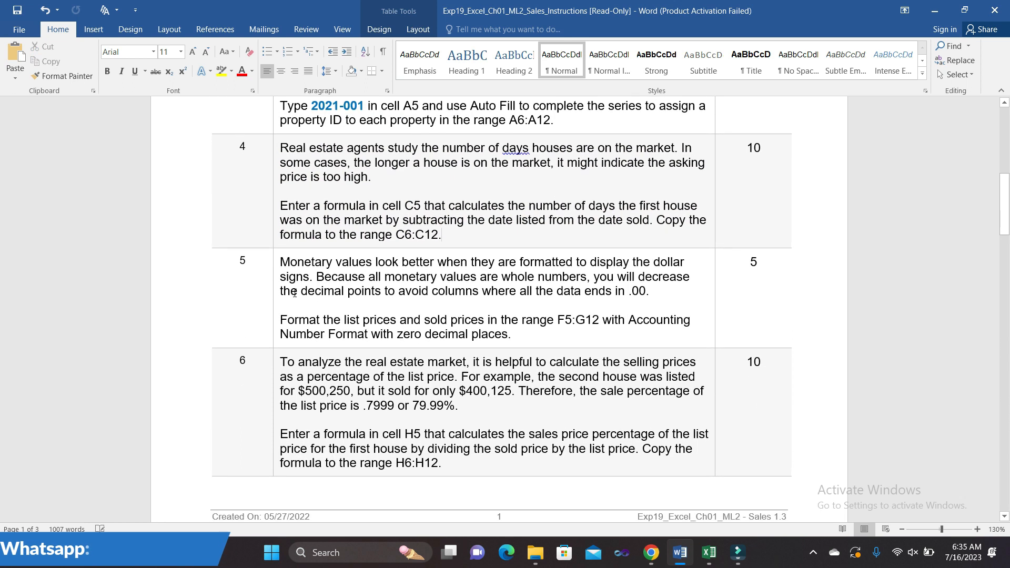
left_click(276, 267)
left_click(327, 245)
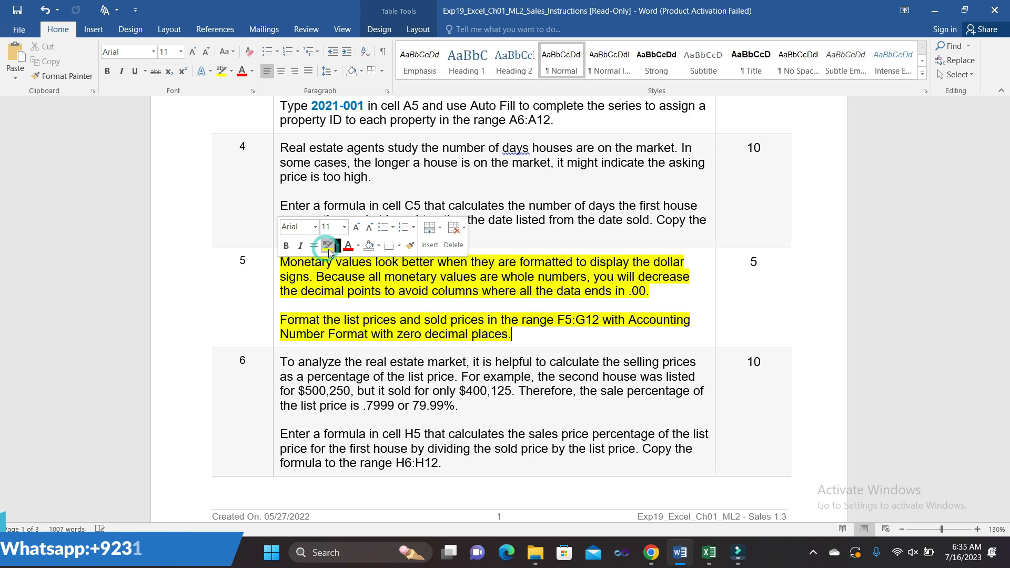
- Copy the range reference F5:G12 from step 5 and switch to Excel
left_click(472, 384)
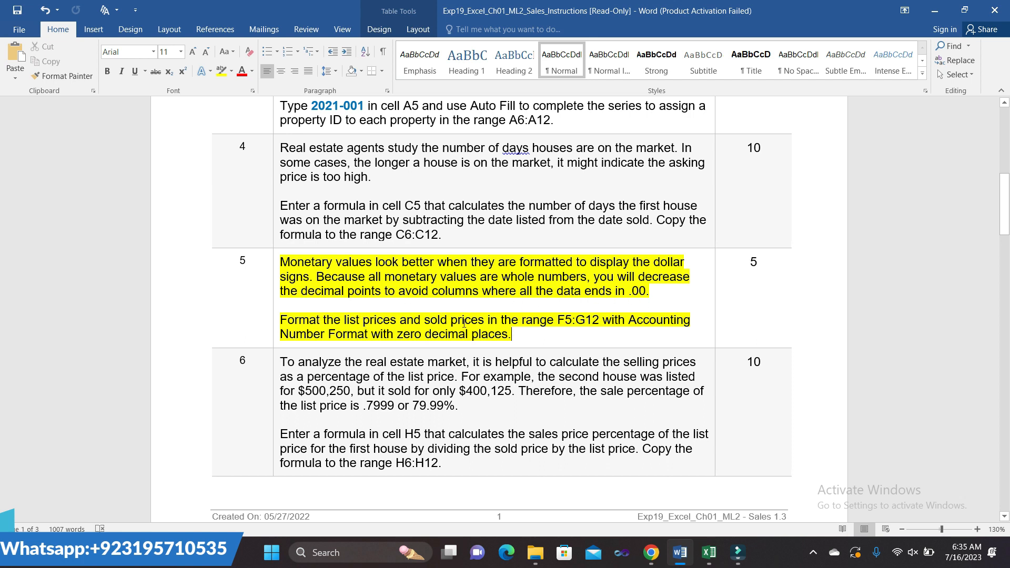
left_click_drag(559, 325, 601, 326)
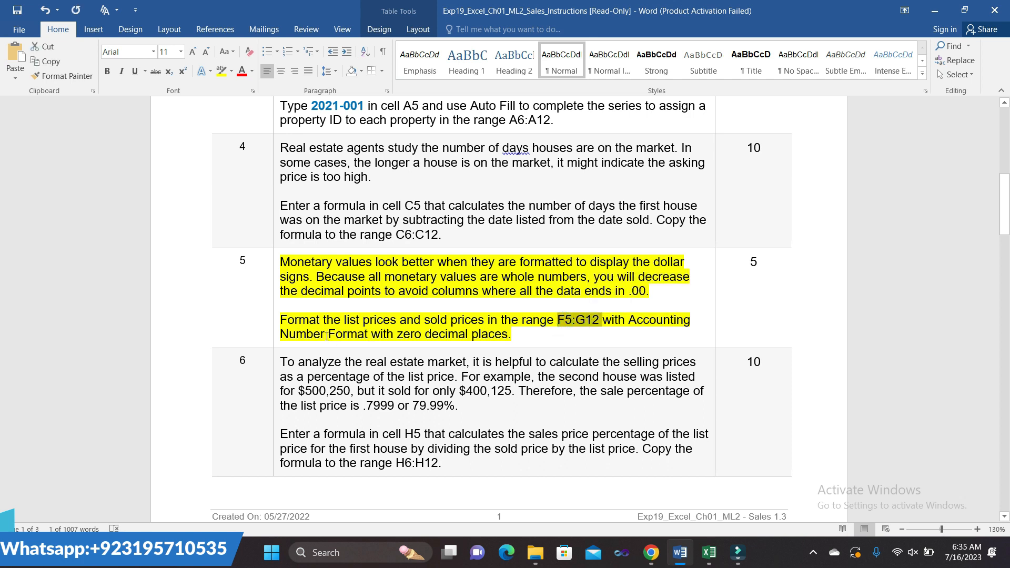
left_click(709, 553)
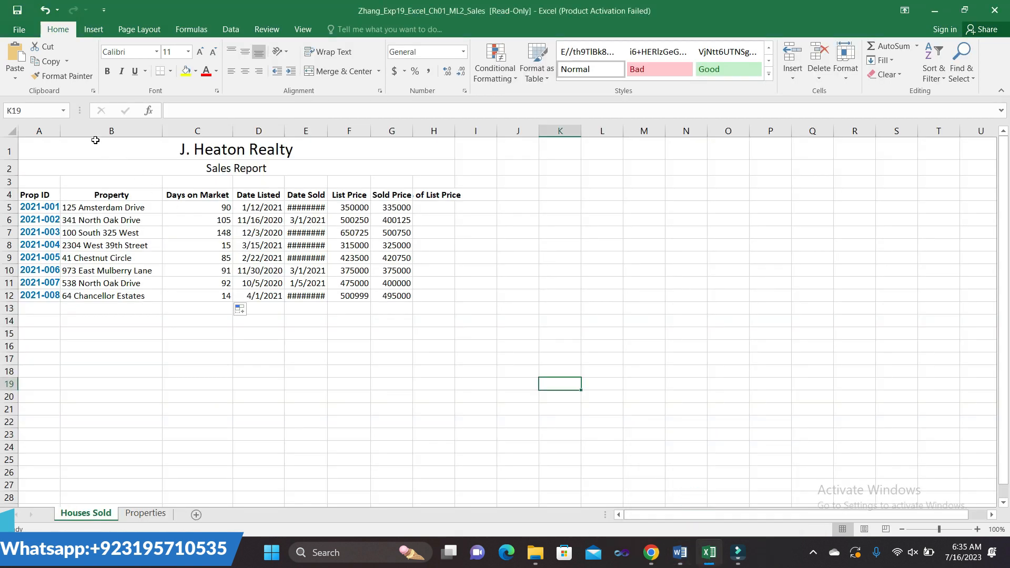
- Select F5:G12 by pasting the address into the Name Box
left_click(43, 110)
key("ctrl+v")
key("Return")
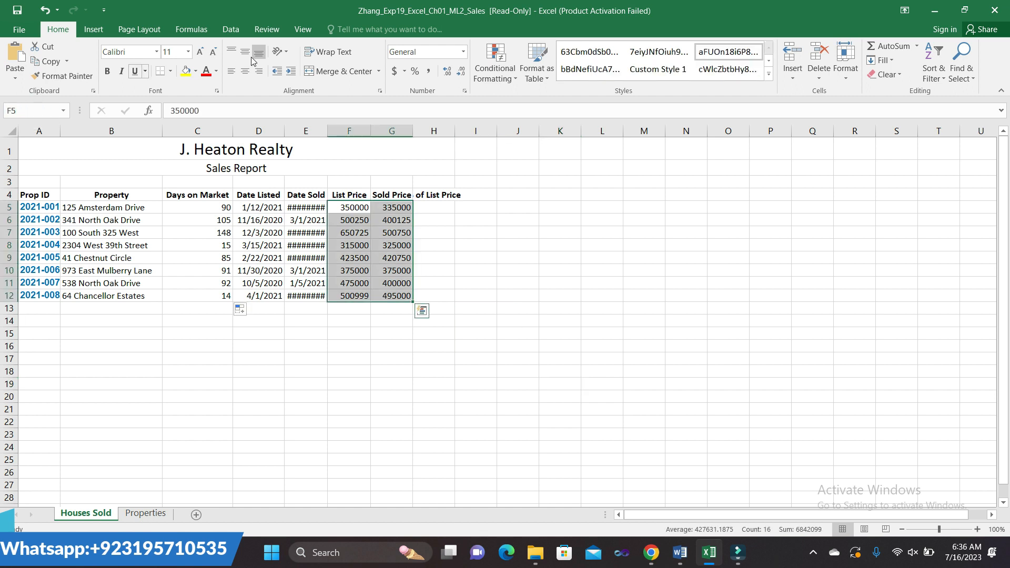
- Apply Accounting format with 0 decimal places to the list and sold prices
left_click(465, 92)
left_click(565, 306)
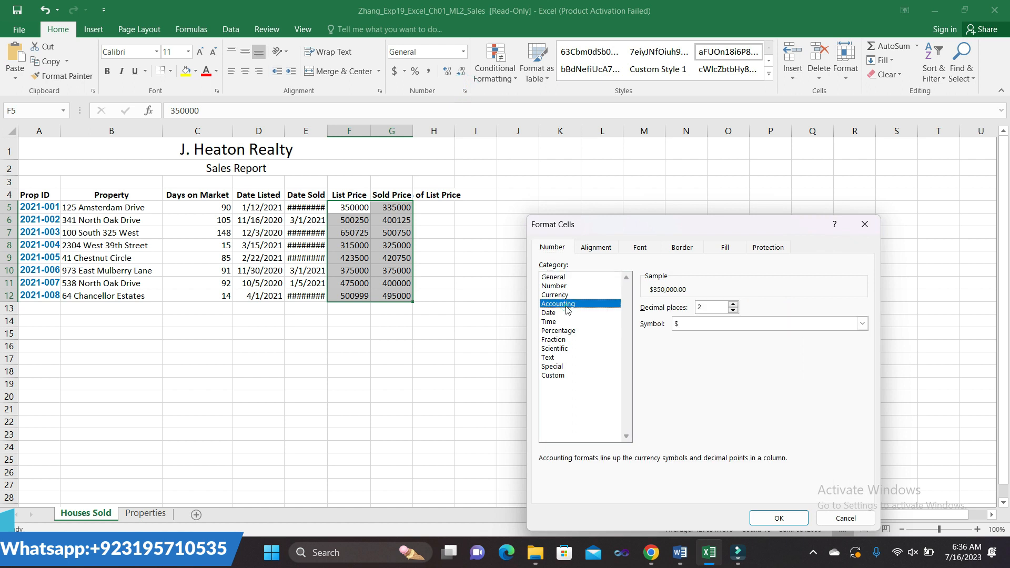
left_click(733, 310)
left_click(733, 310)
left_click(779, 518)
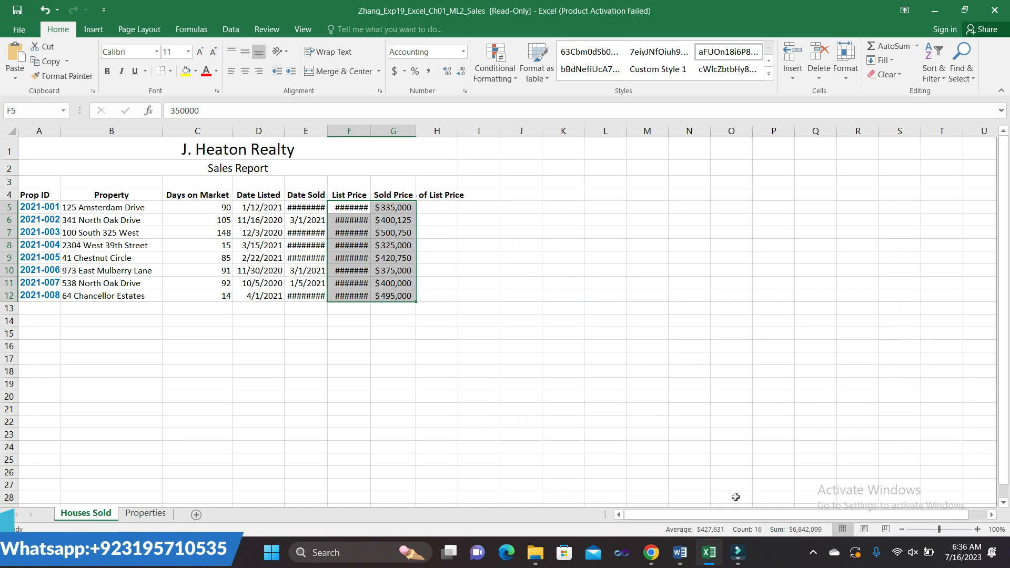
left_click(660, 460)
- In Word, take the yellow highlight off step 5's cell and highlight step 6's sales-percentage instructions instead
mouse_move(673, 555)
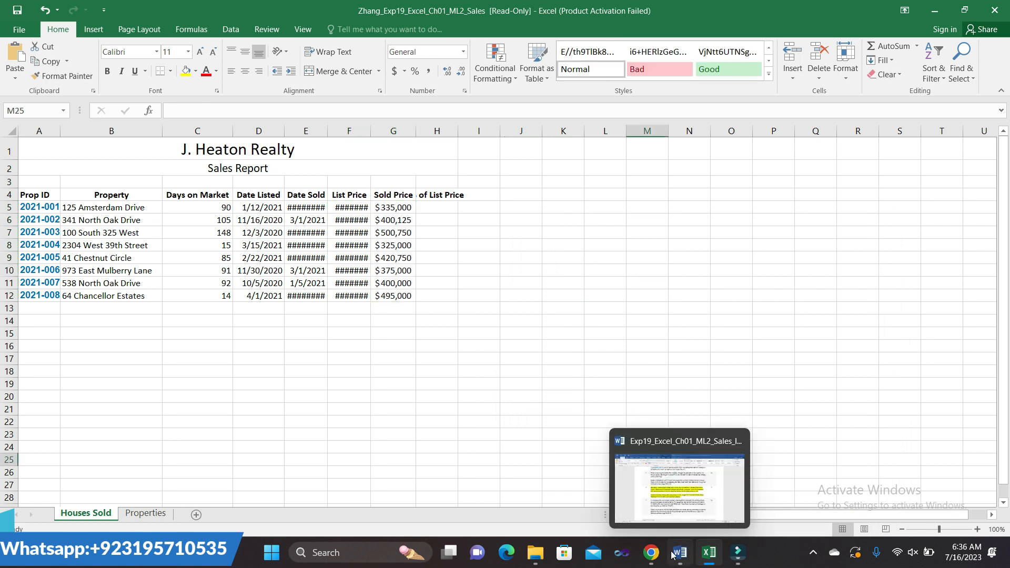
left_click(678, 511)
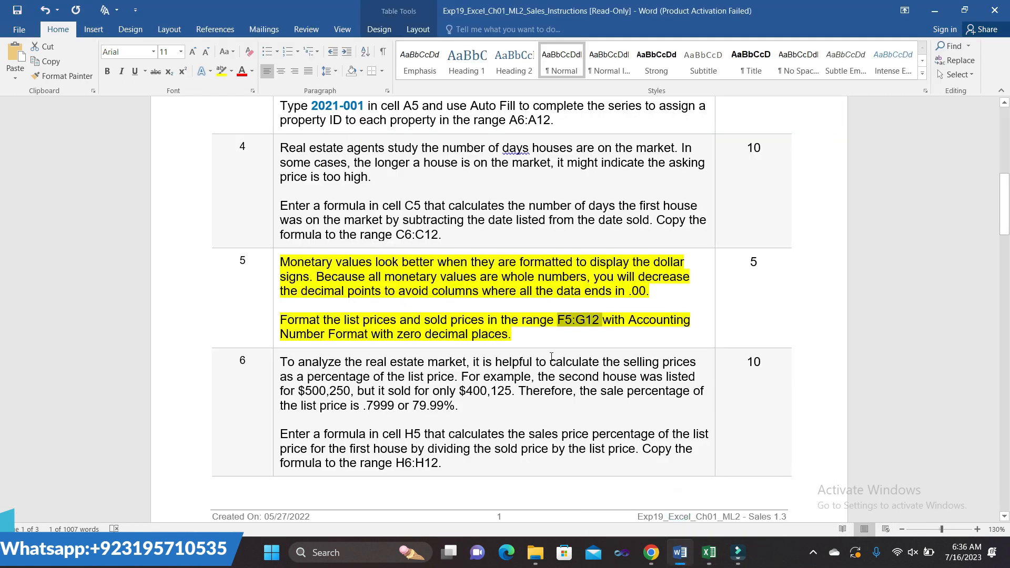
left_click(274, 266)
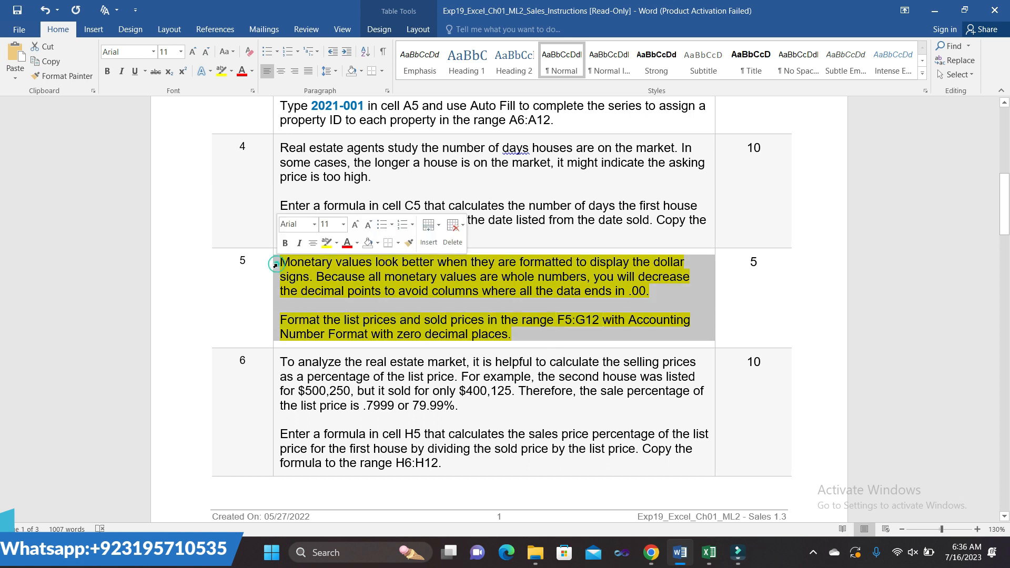
left_click(326, 247)
scroll(500, 398, "down", 2)
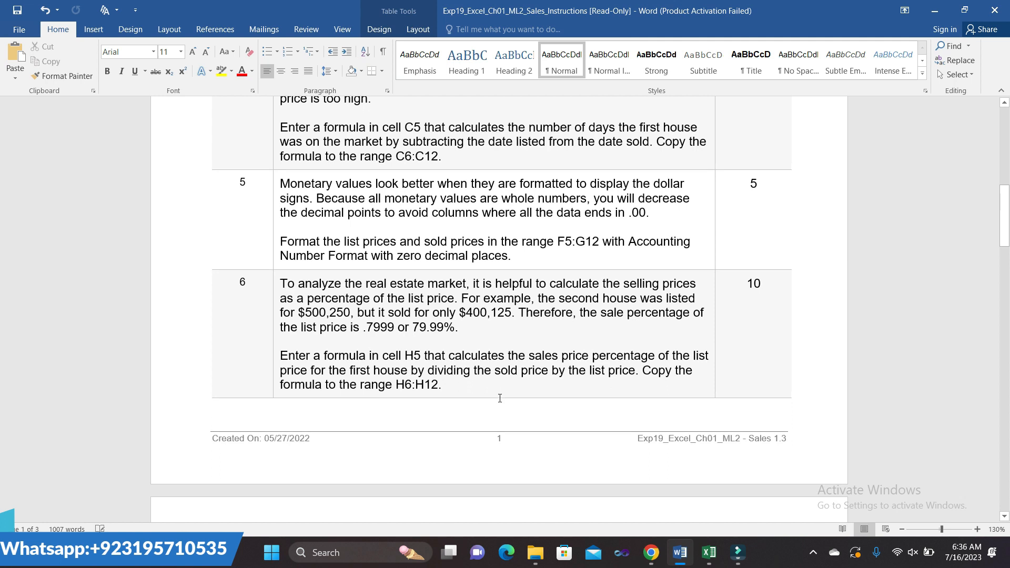
left_click(274, 286)
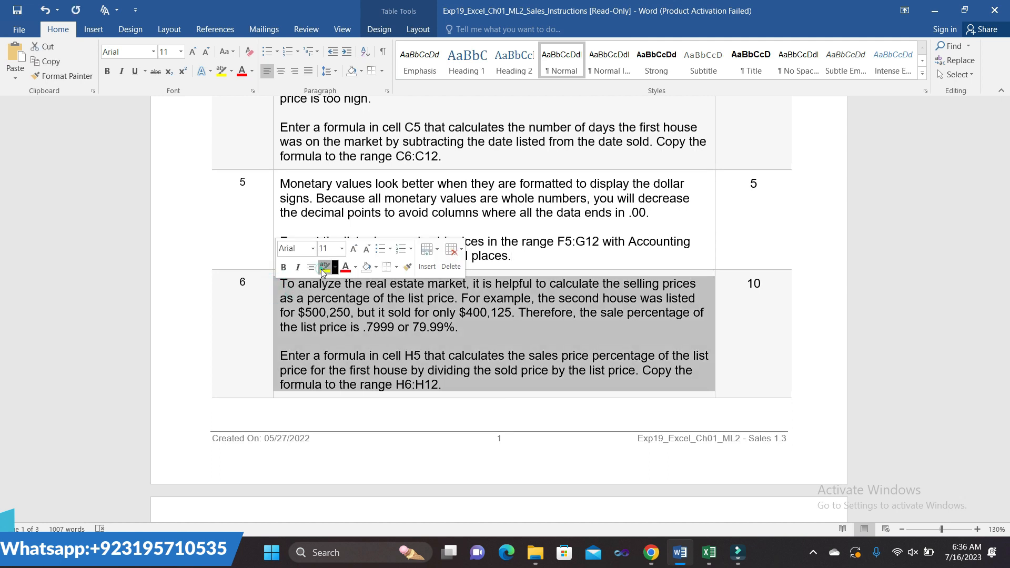
left_click(324, 267)
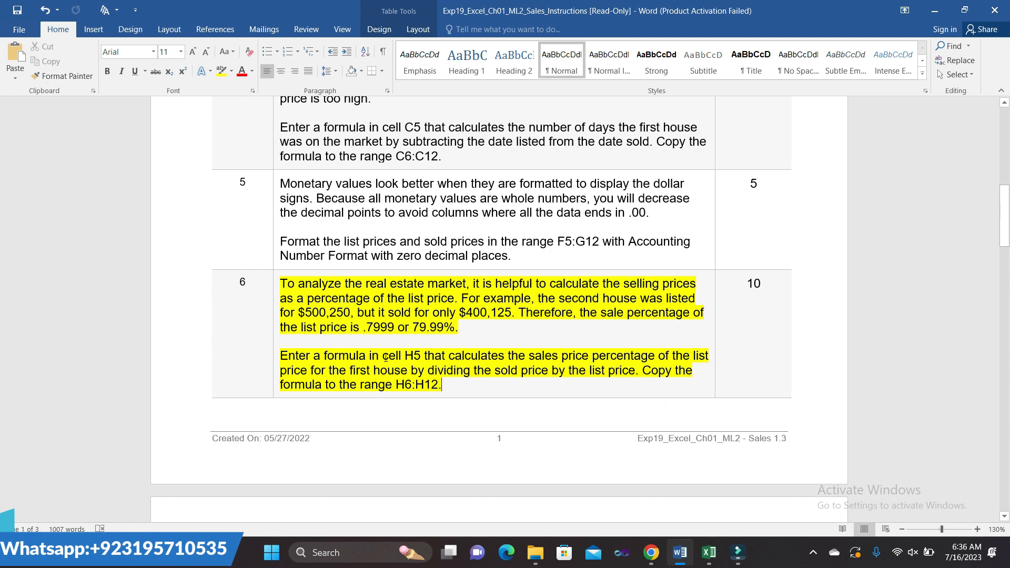
left_click(709, 521)
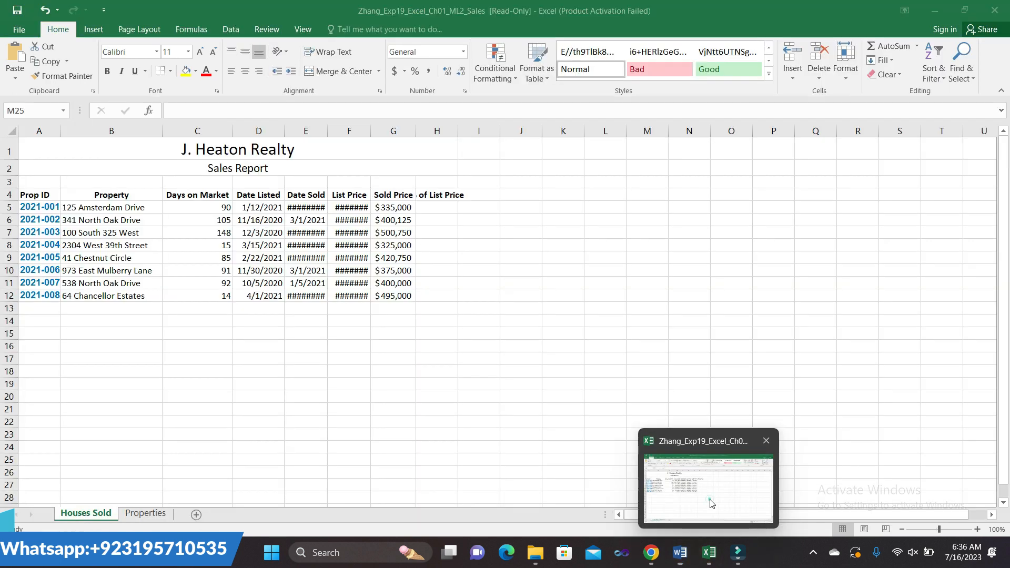
- Enter the formula =G5/F5 in cell H5, dividing sold price by list price
left_click(440, 206)
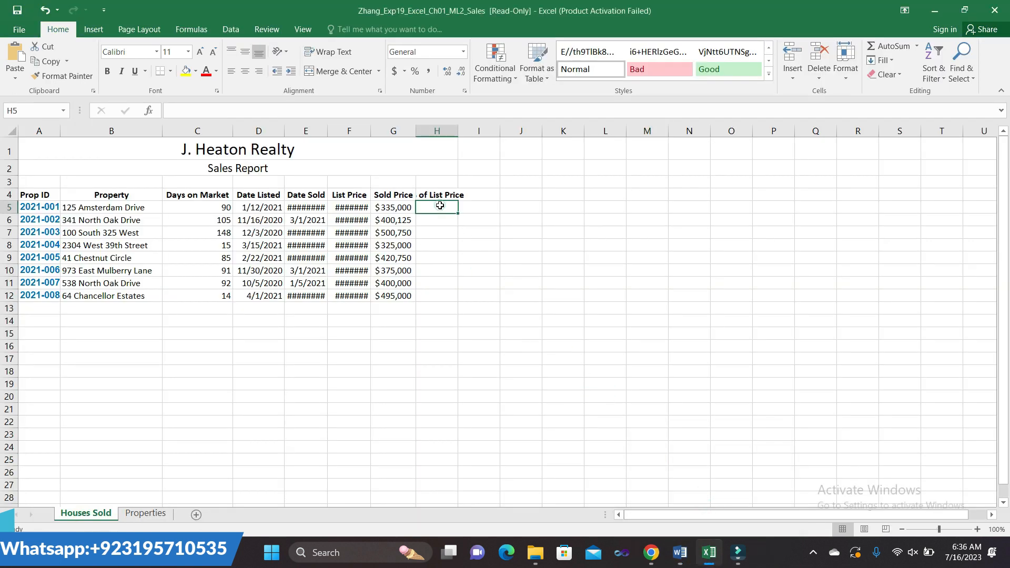
type("=")
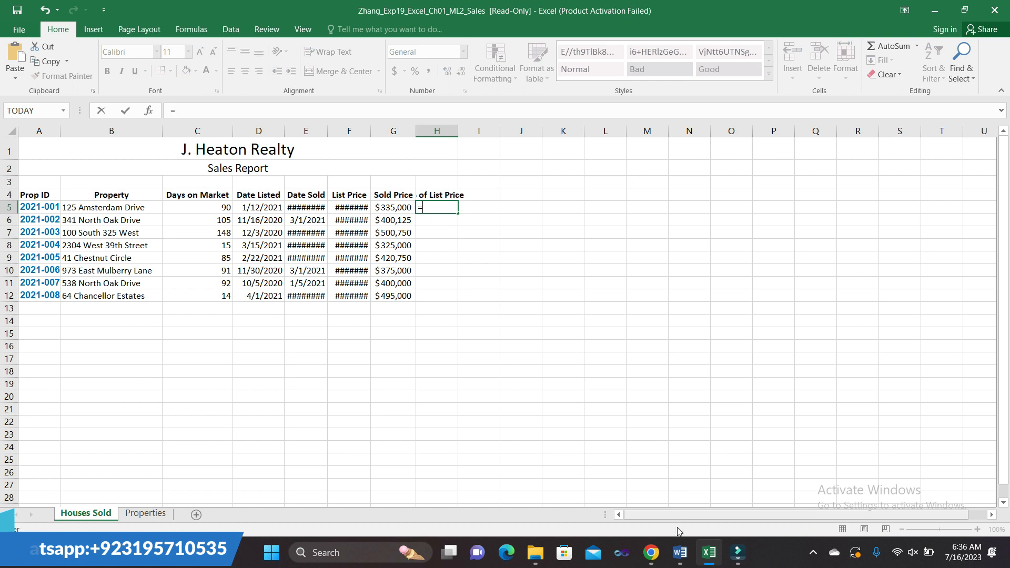
left_click(679, 497)
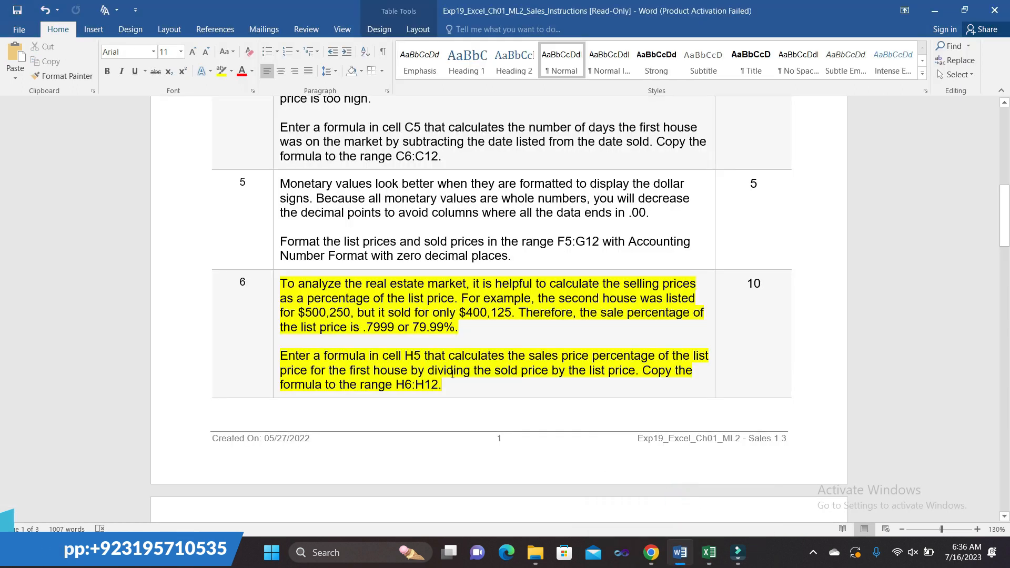
mouse_move(713, 552)
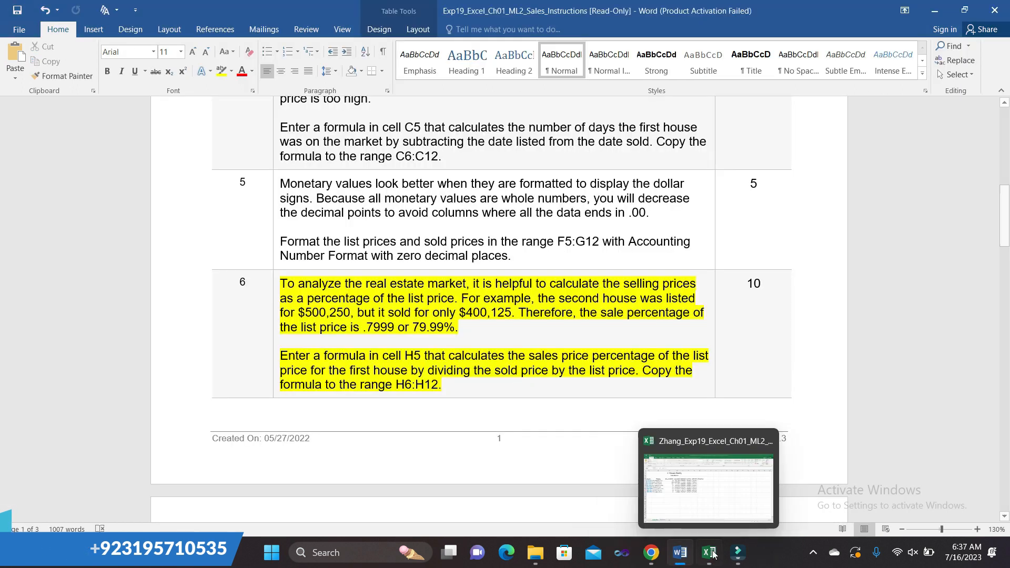
left_click(708, 487)
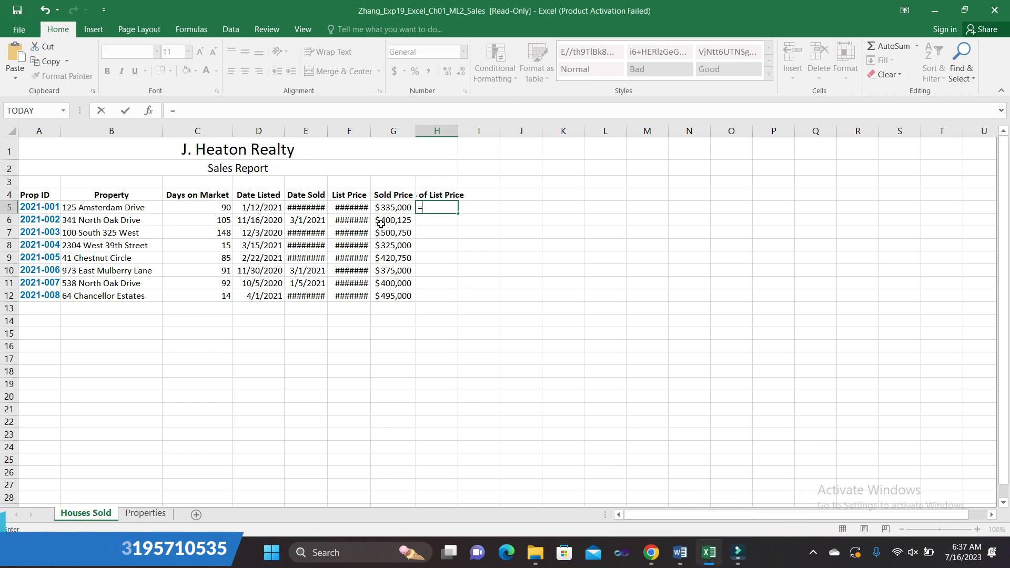
left_click(380, 208)
type("/")
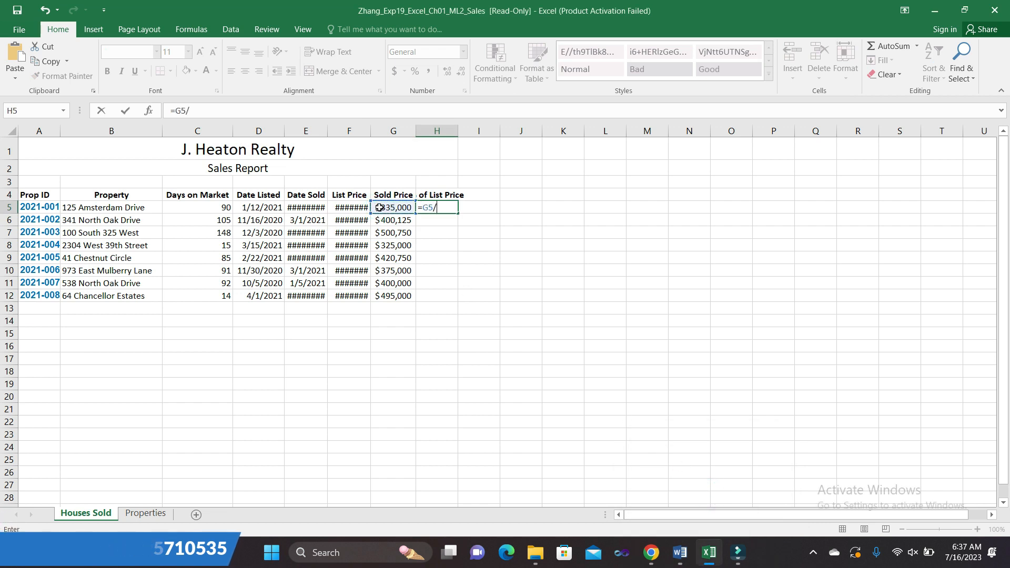
left_click(329, 208)
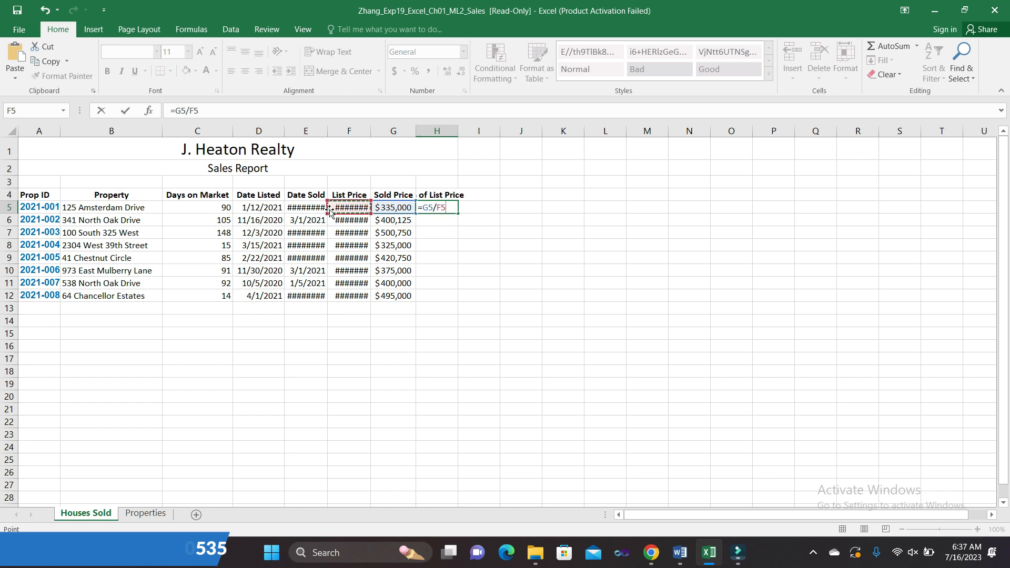
key("Return")
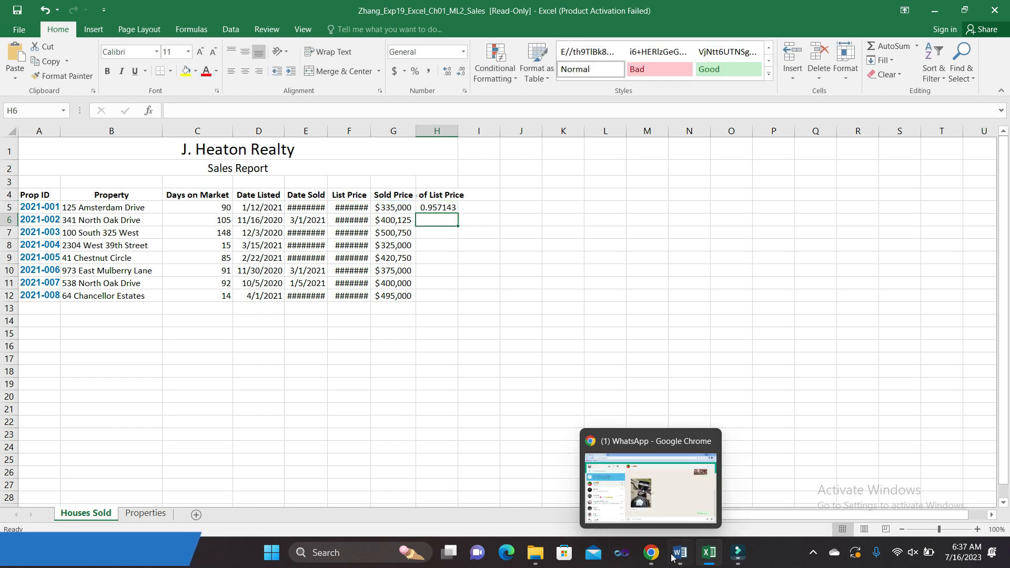
- Fill H5's ratio formula down through H12
left_click(677, 491)
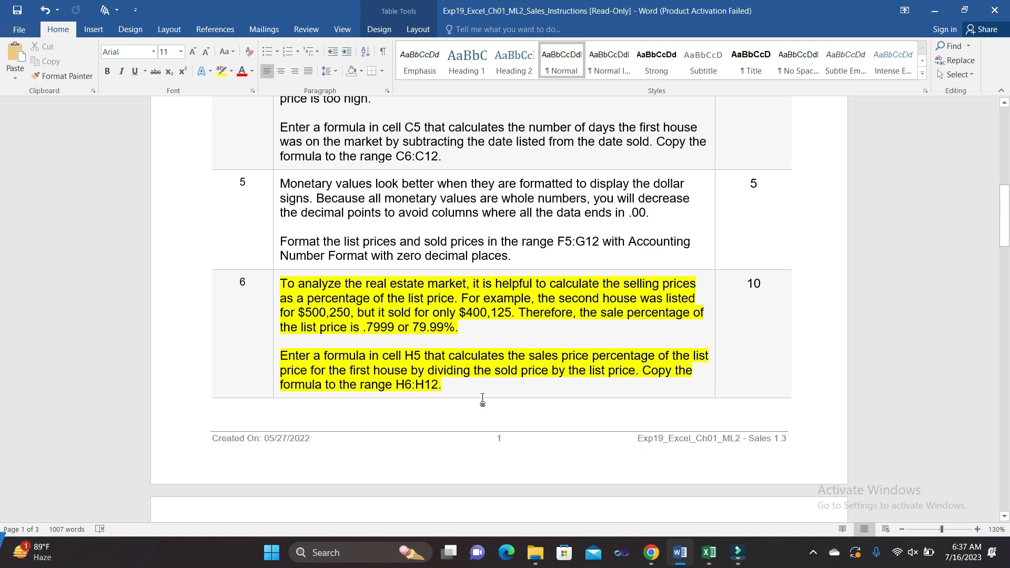
mouse_move(709, 552)
left_click(707, 492)
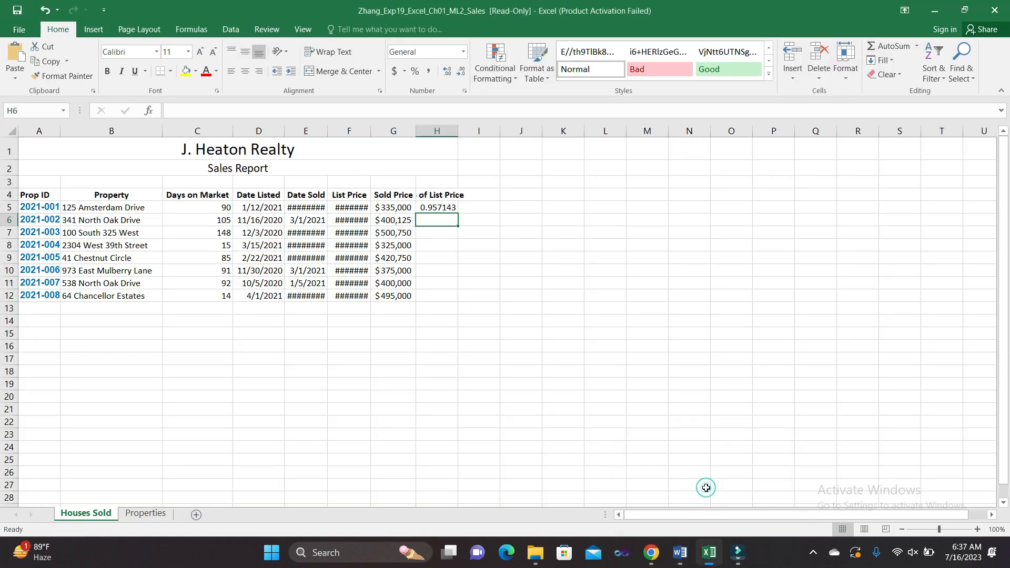
left_click(448, 209)
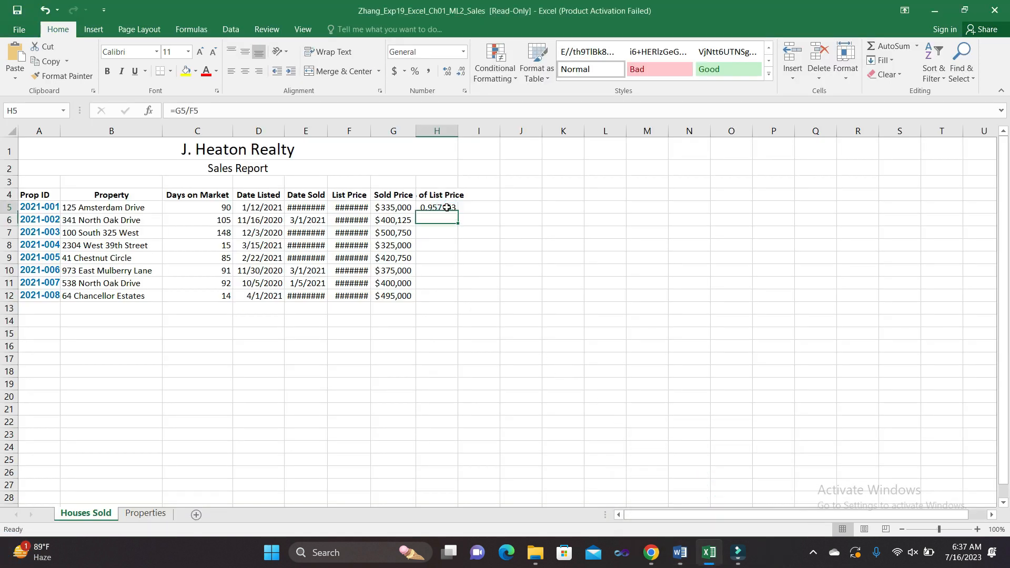
left_click_drag(458, 213, 452, 308)
left_click(557, 375)
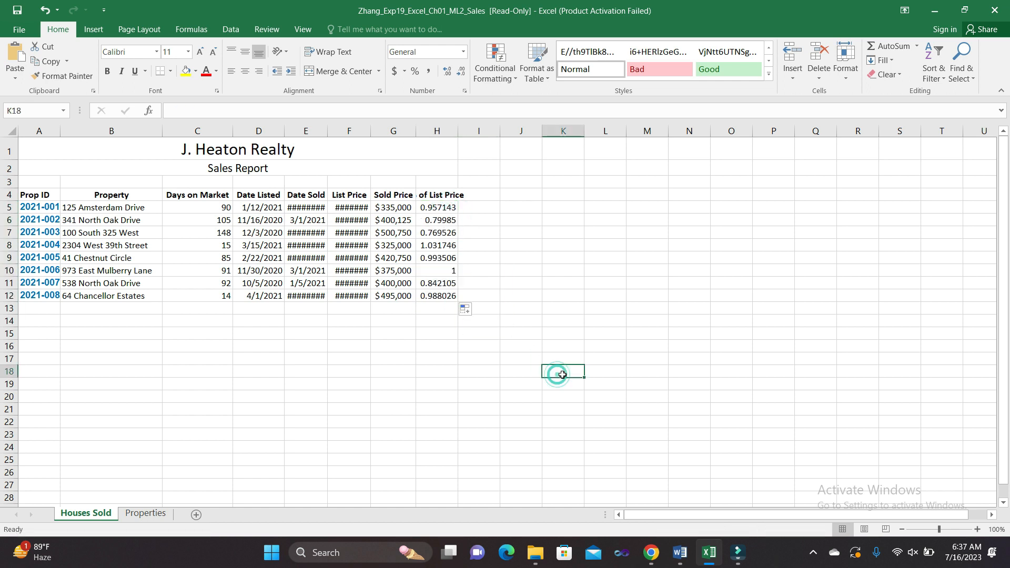
mouse_move(686, 552)
left_click(684, 524)
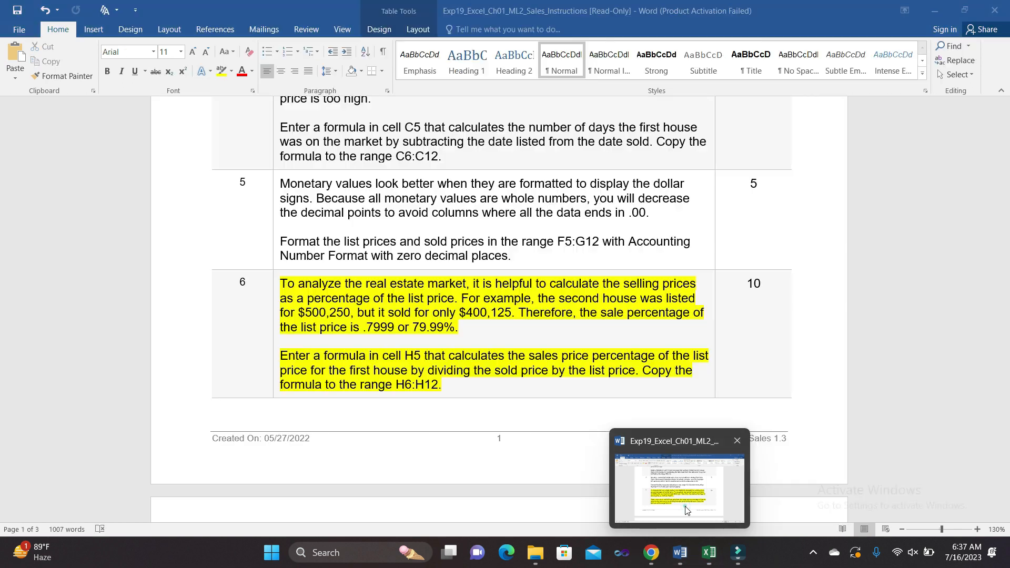
- Highlight step 7's Percent Style instructions instead of step 6's, and mark the H5:H12 reference
left_click(277, 283)
left_click(329, 265)
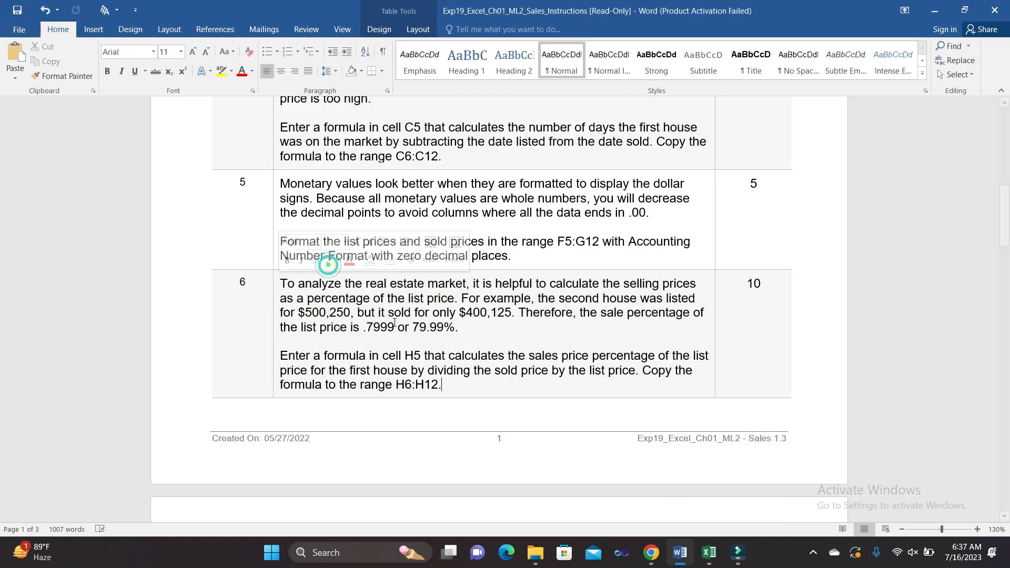
scroll(536, 473, "down", 7)
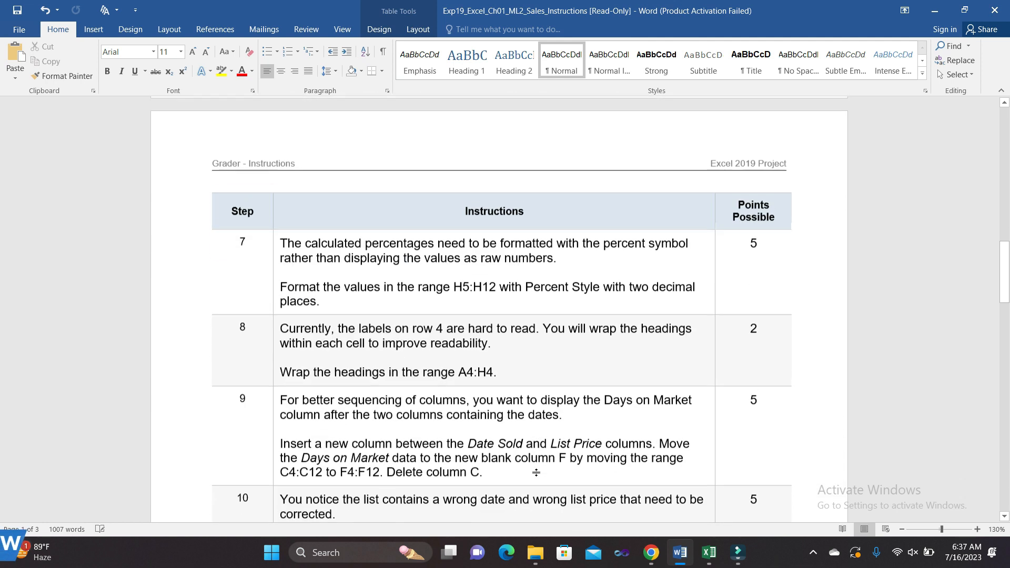
left_click(277, 235)
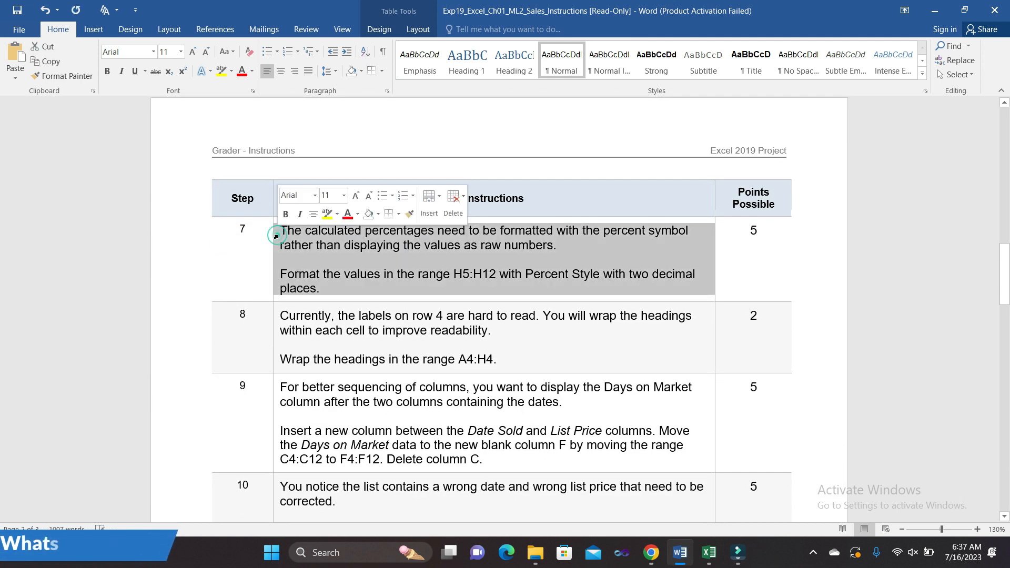
left_click(327, 214)
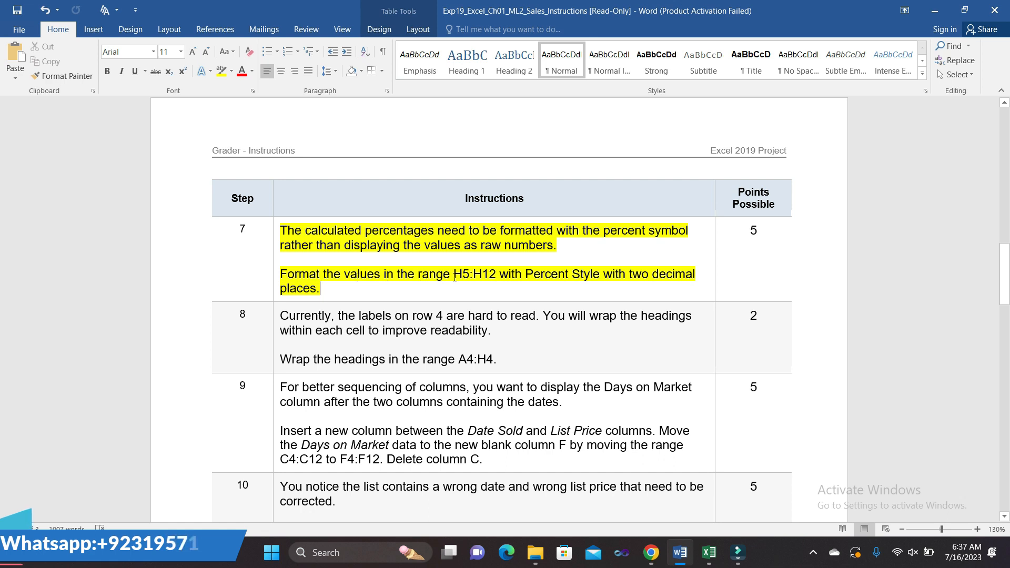
left_click_drag(455, 278, 497, 277)
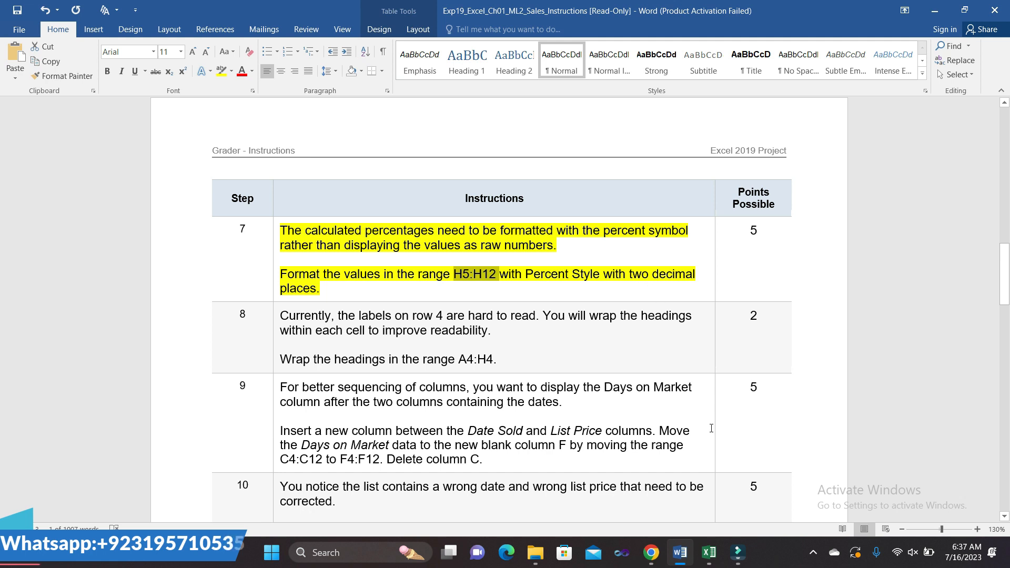
- Select H5:H12 via the Name Box and format it as Percentage with 2 decimal places
mouse_move(709, 552)
left_click(714, 514)
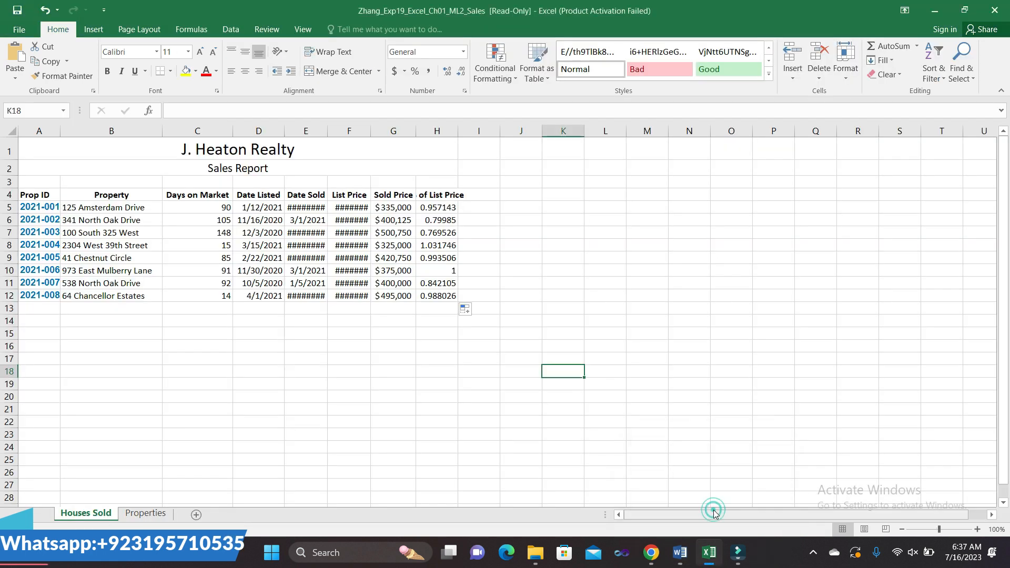
left_click(43, 111)
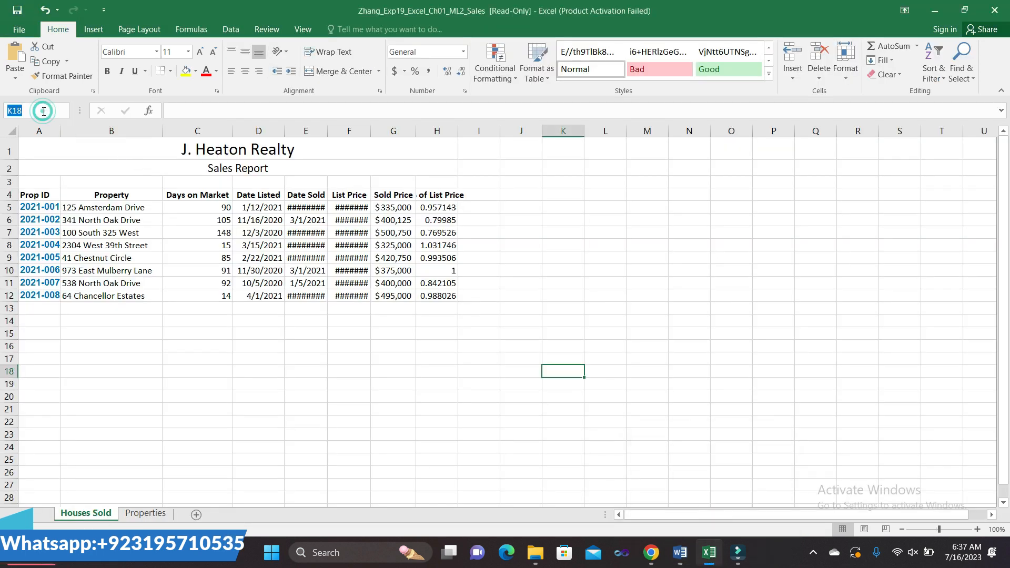
type("H5:H12")
key("Return")
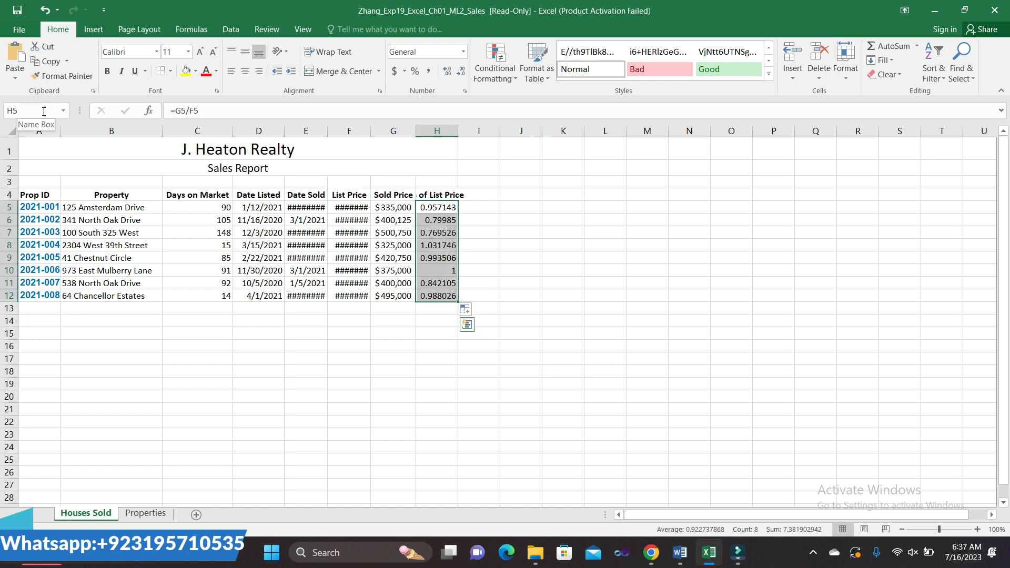
left_click(465, 91)
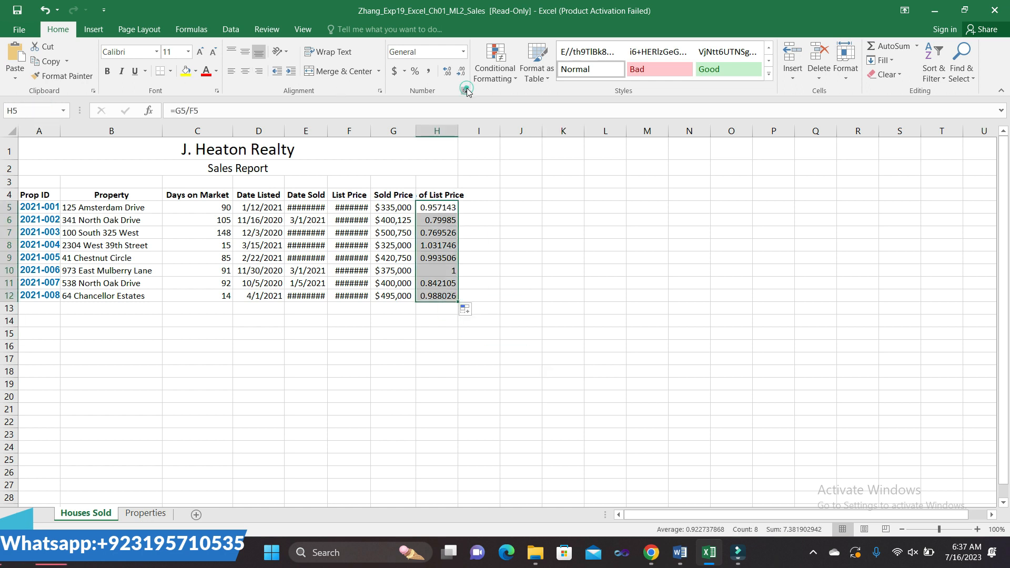
left_click(557, 331)
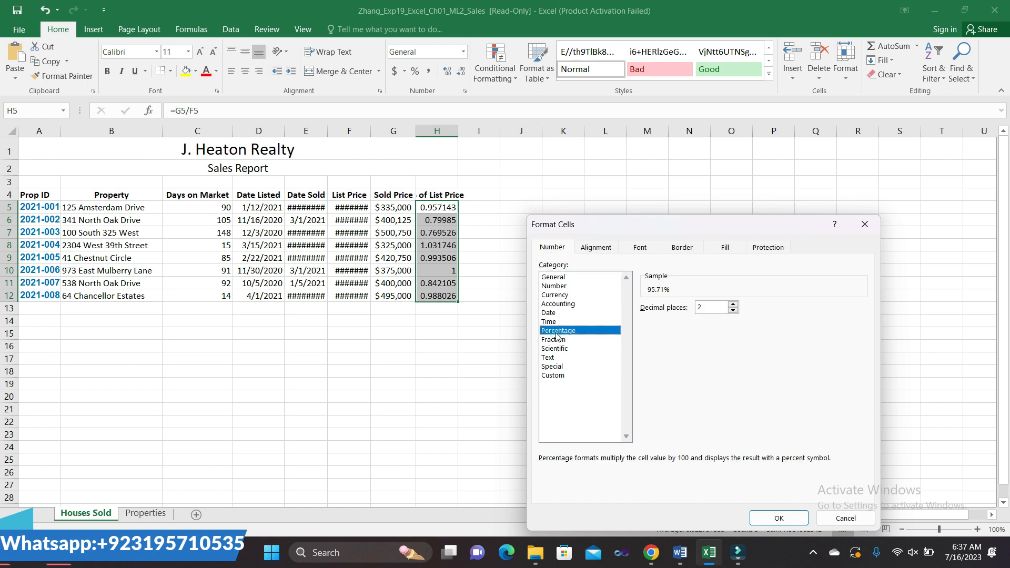
left_click(778, 519)
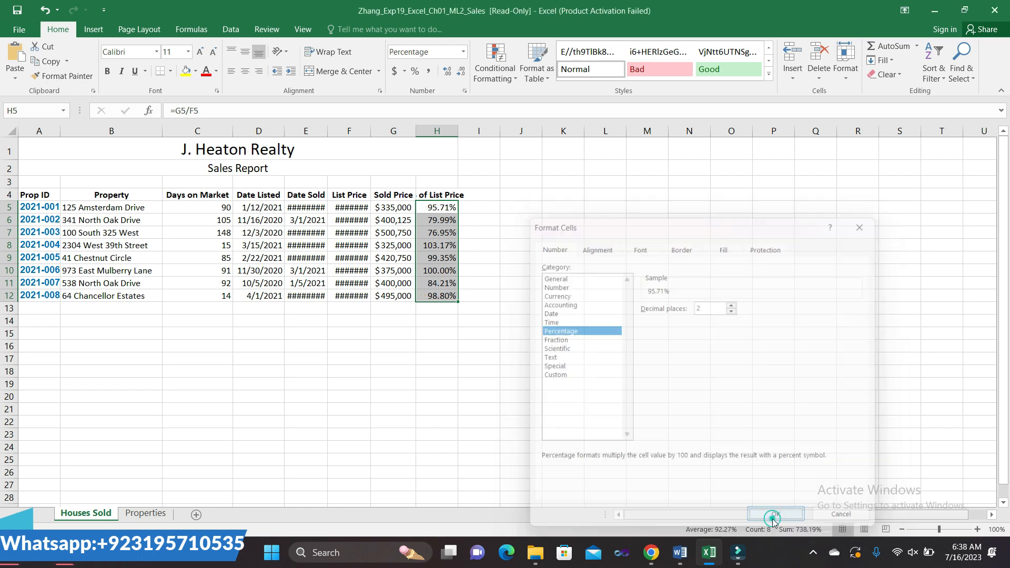
left_click(681, 551)
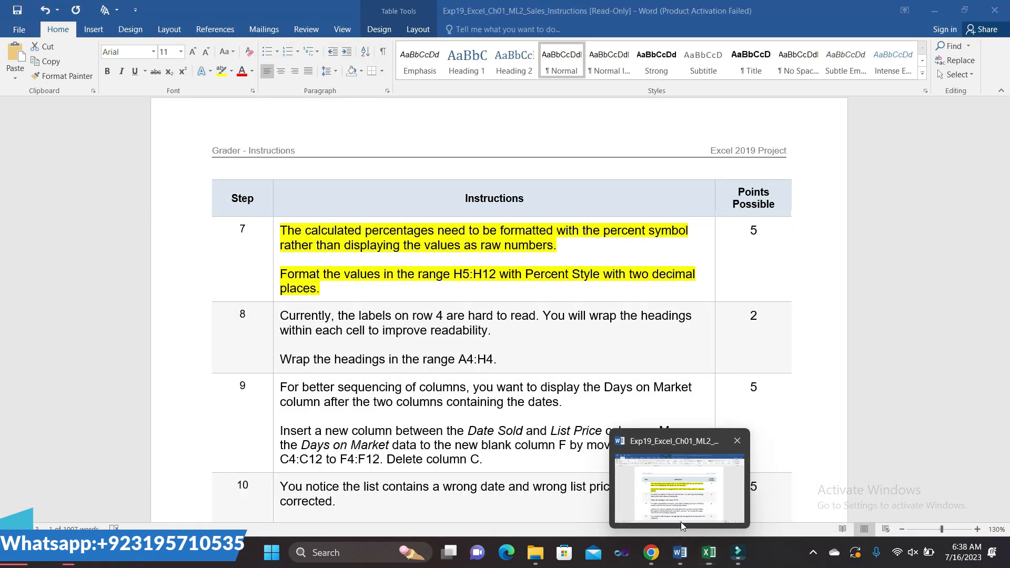
- Highlight step 8's wrap-headings instructions instead of step 7's, and mark the A4:H4 reference
left_click(276, 237)
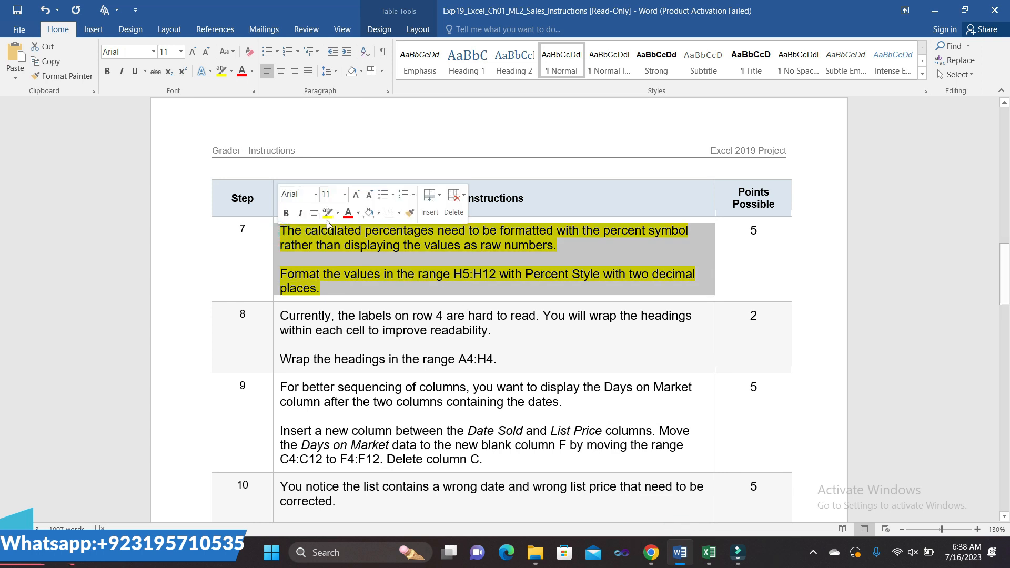
left_click(327, 219)
scroll(440, 398, "down", 2)
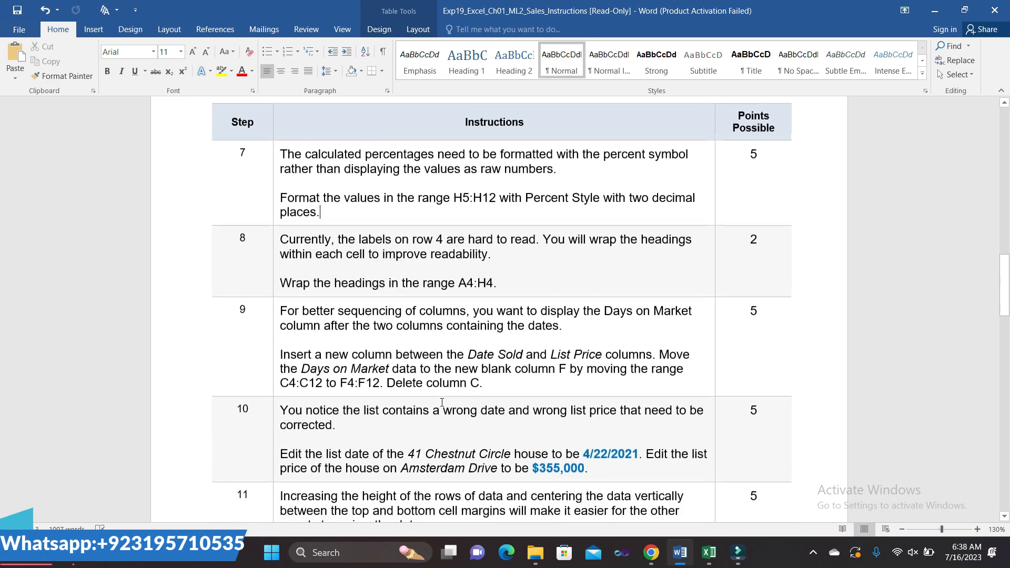
left_click(277, 243)
left_click(328, 221)
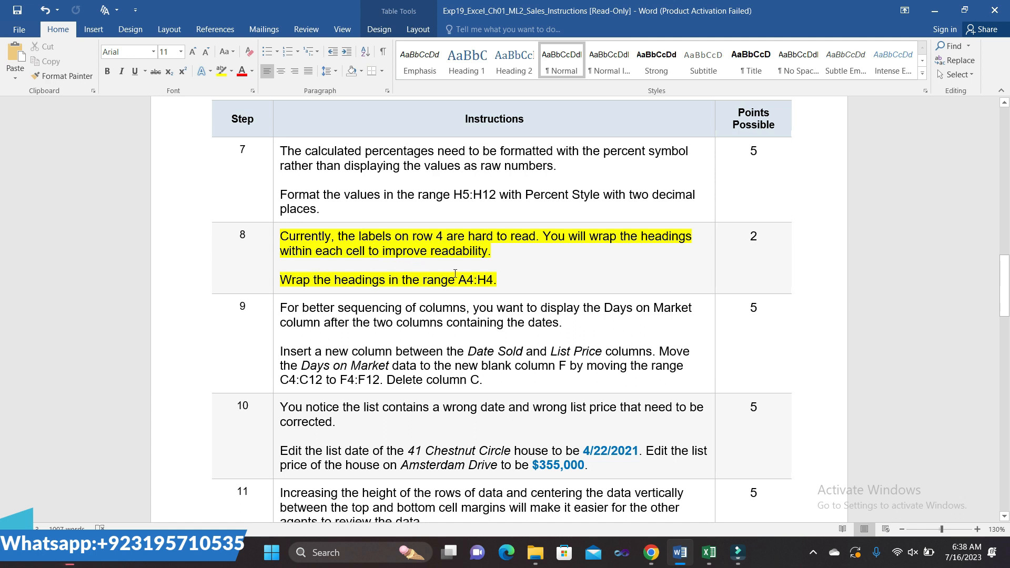
left_click_drag(459, 279, 490, 282)
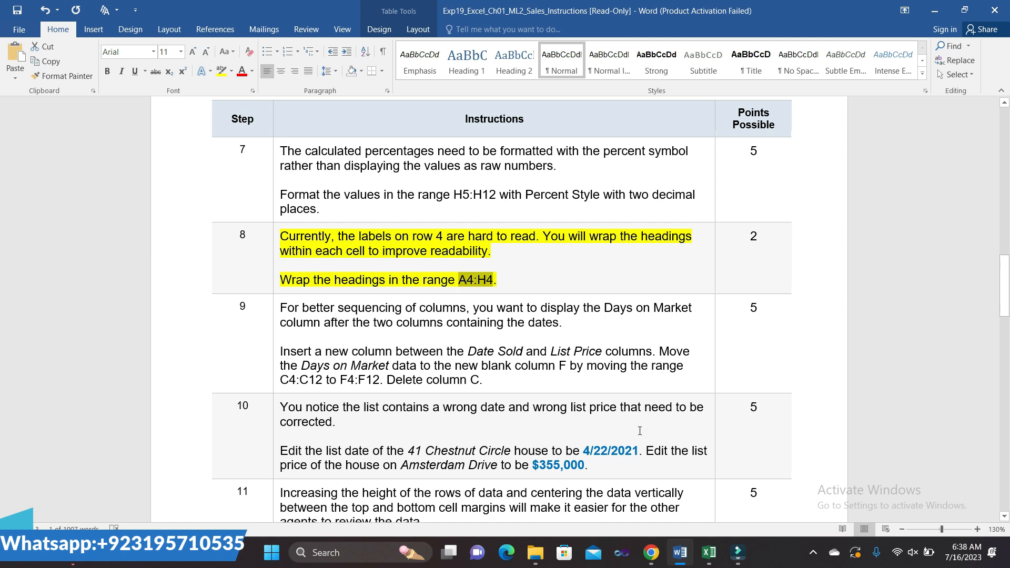
mouse_move(710, 552)
left_click(700, 492)
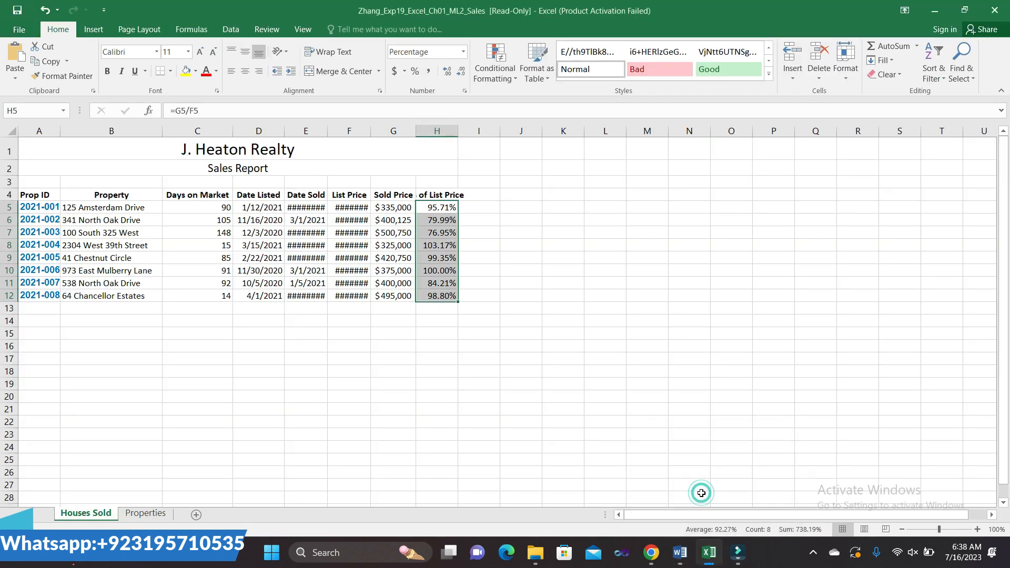
- Select A4:H4 through the Name Box and apply Wrap Text to the headings
left_click(32, 109)
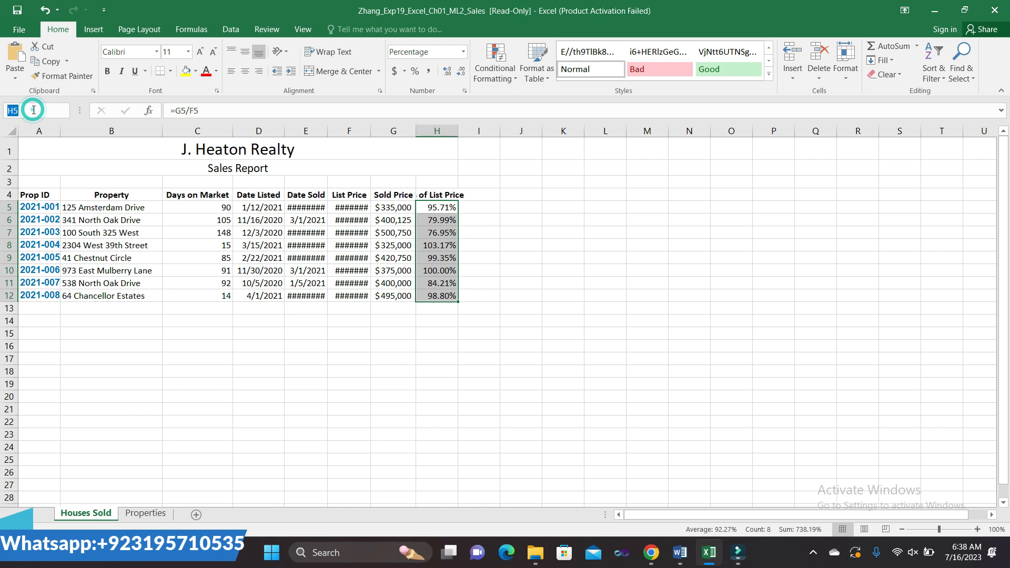
type("A4:H4")
key("Return")
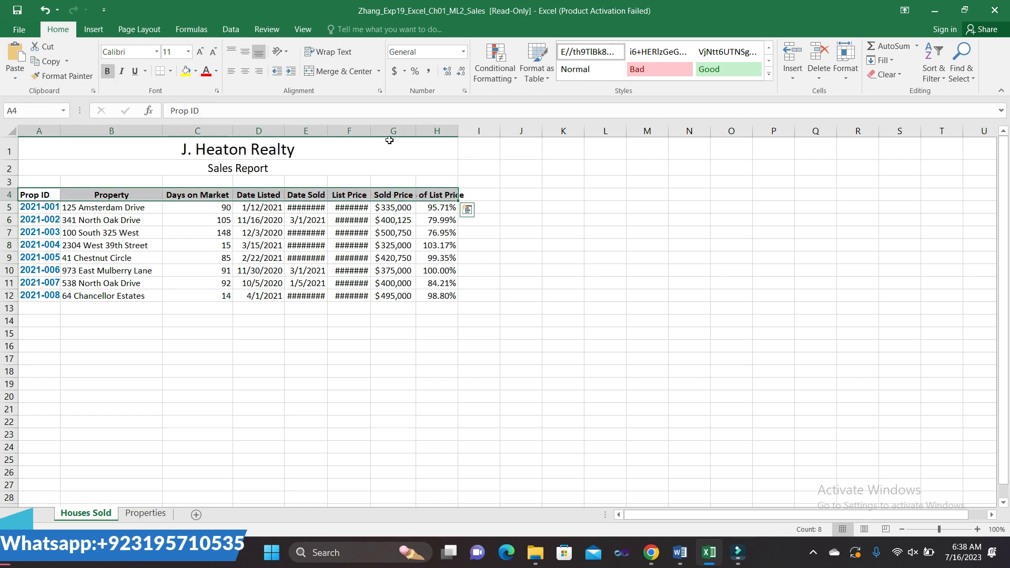
left_click(349, 56)
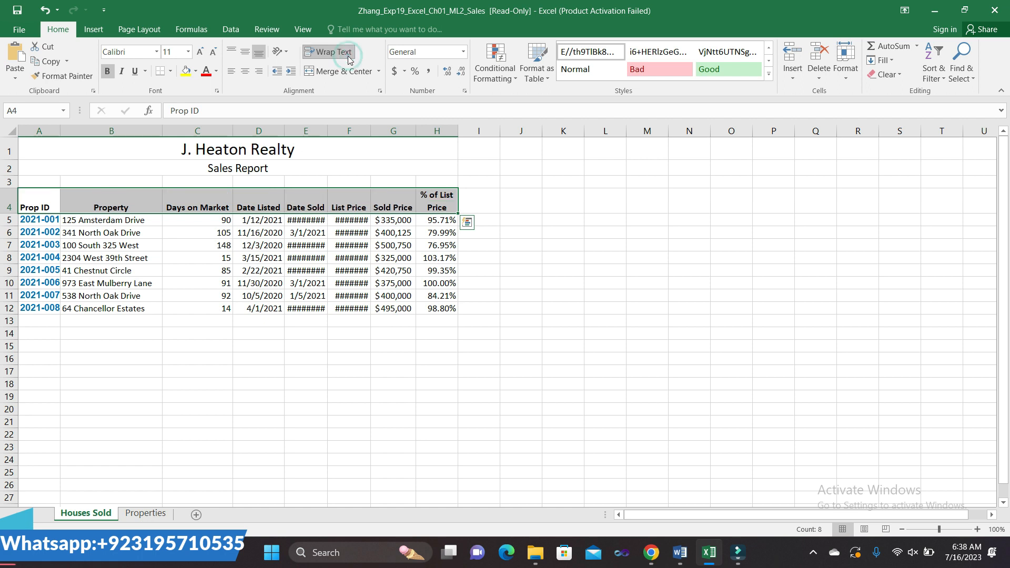
left_click(584, 312)
mouse_move(681, 552)
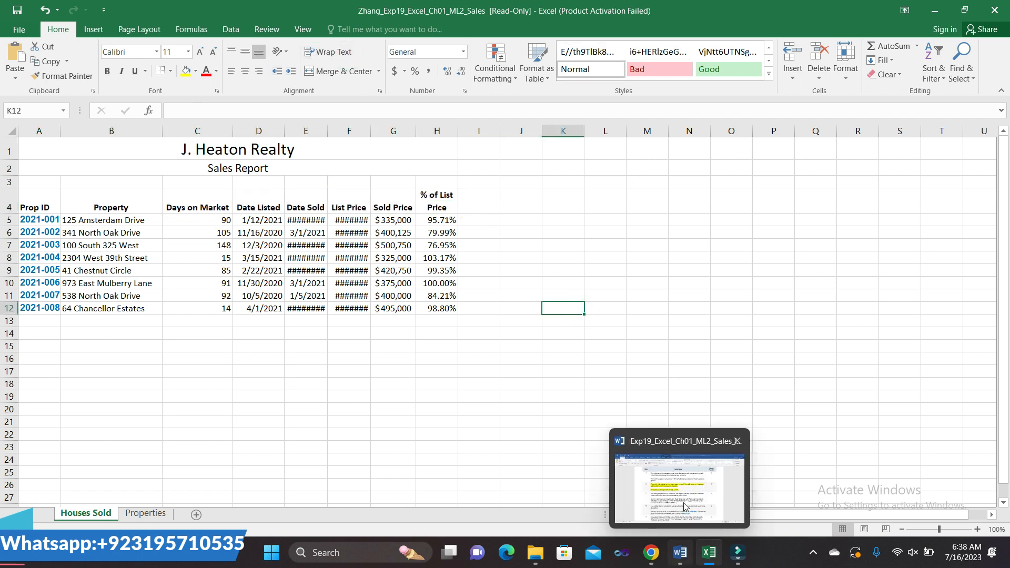
left_click(685, 507)
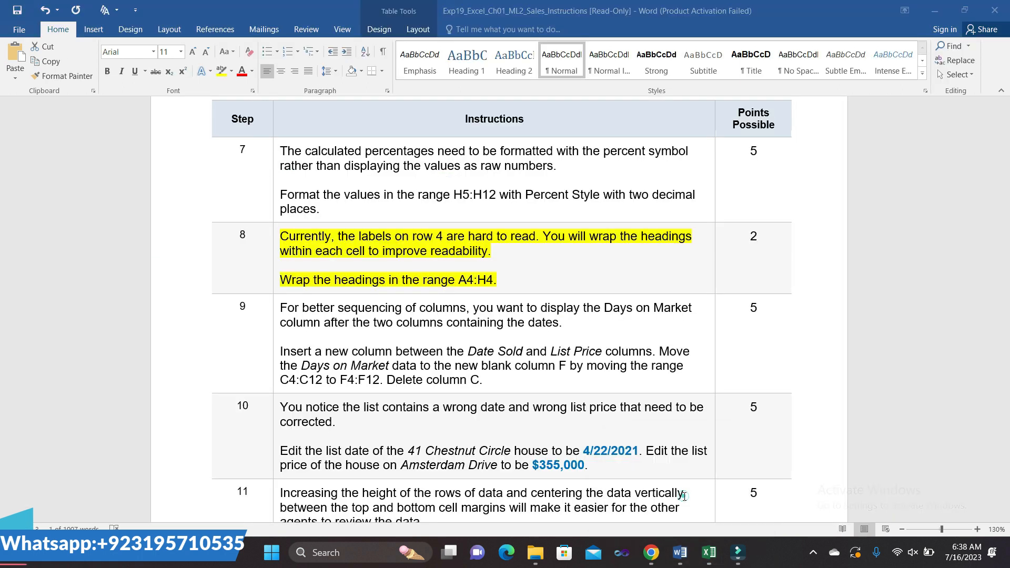
- Highlight step 9's column-moving instructions instead of step 8's, and select the insert-column sentence
left_click(275, 241)
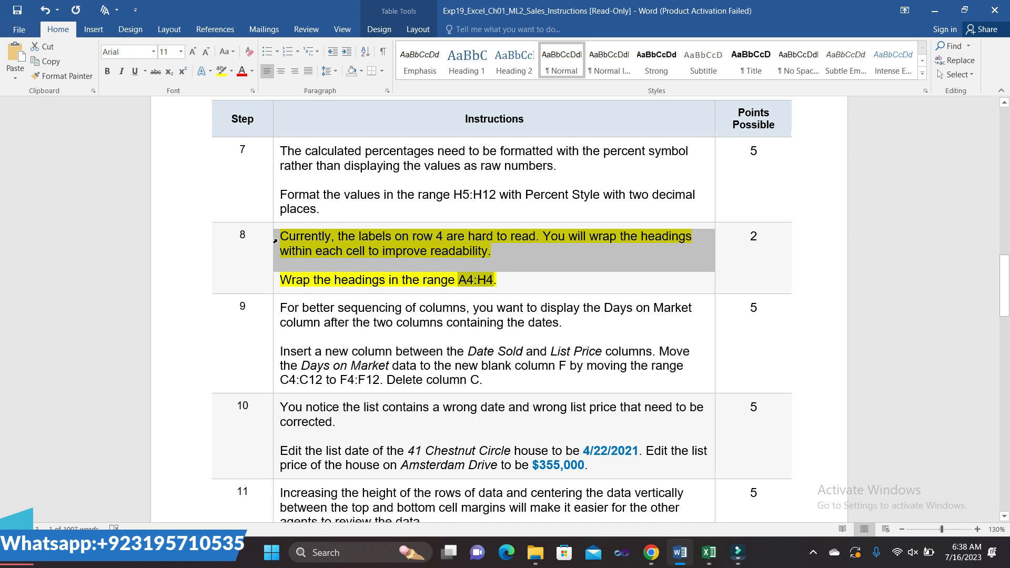
left_click(321, 237)
scroll(314, 271, "down", 2)
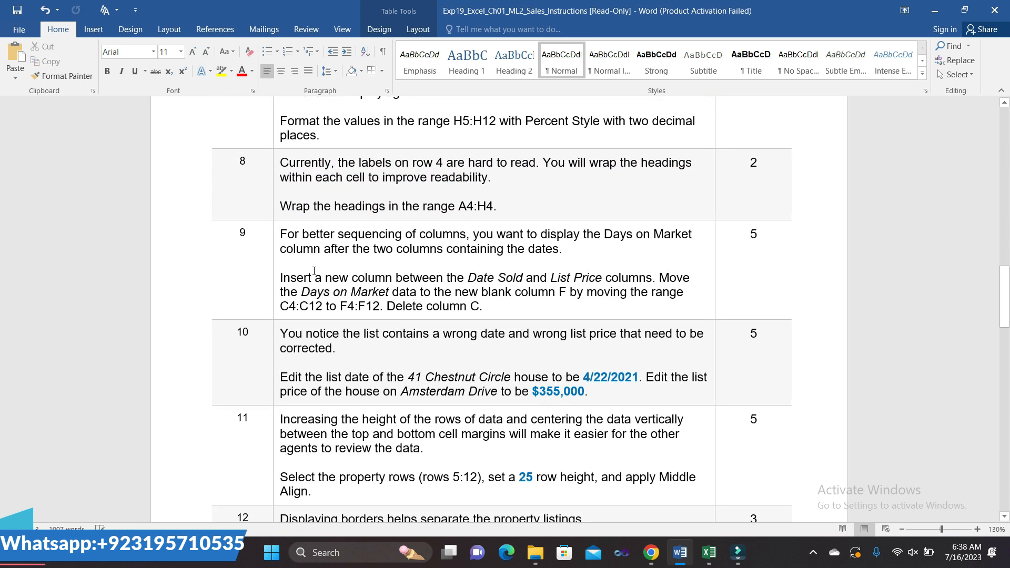
left_click(276, 241)
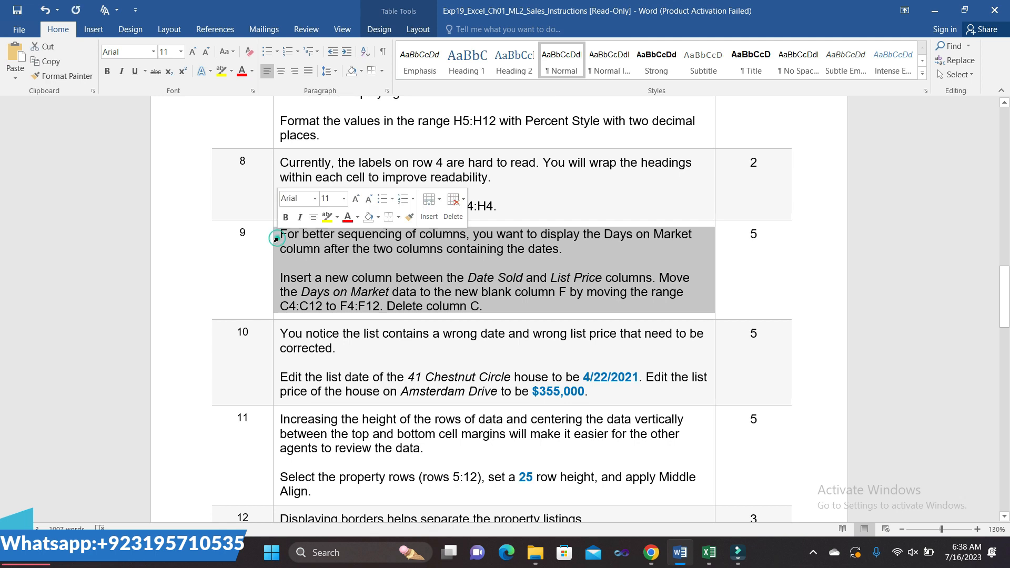
left_click(327, 218)
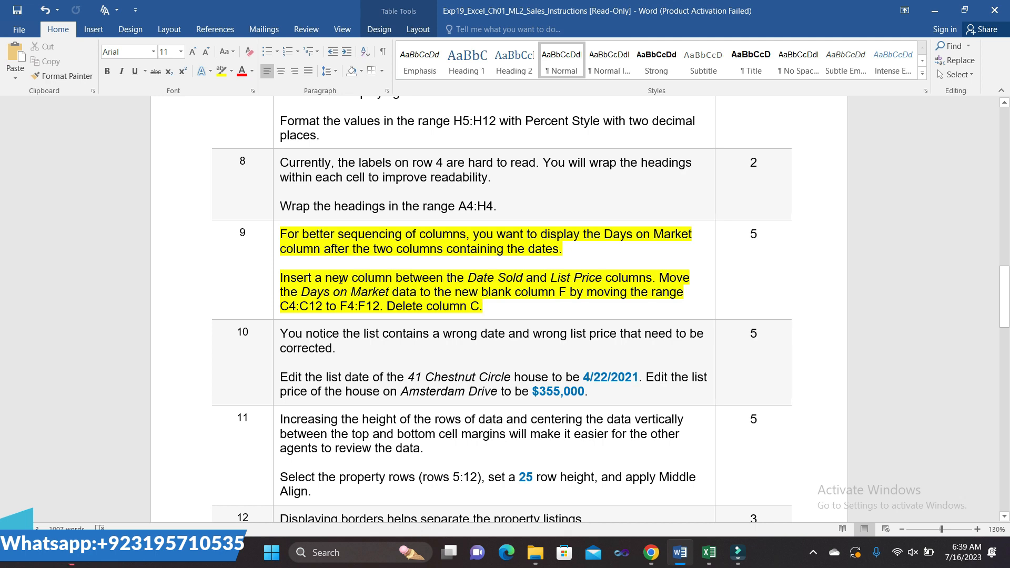
left_click_drag(284, 278, 652, 279)
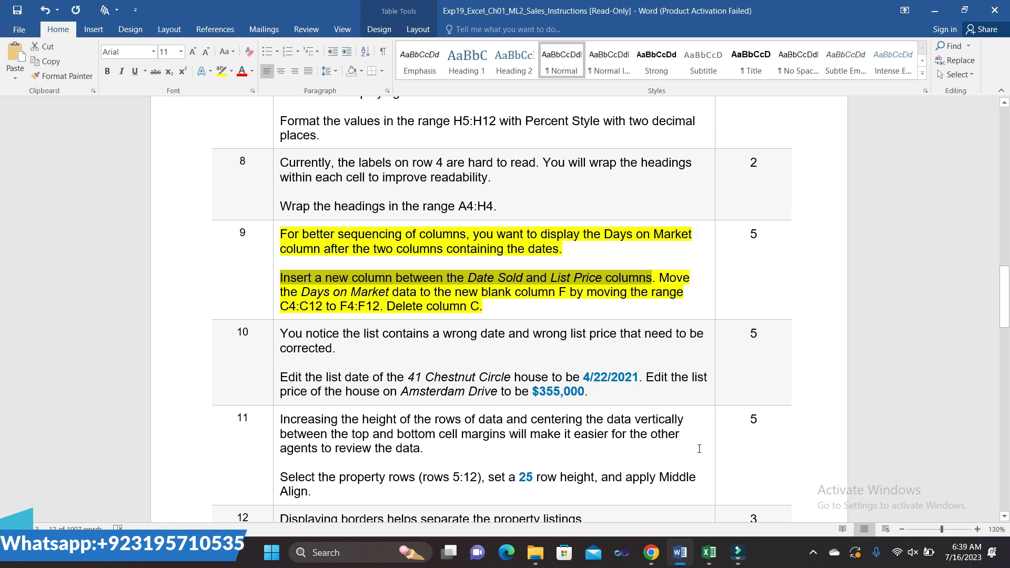
mouse_move(709, 553)
left_click(703, 497)
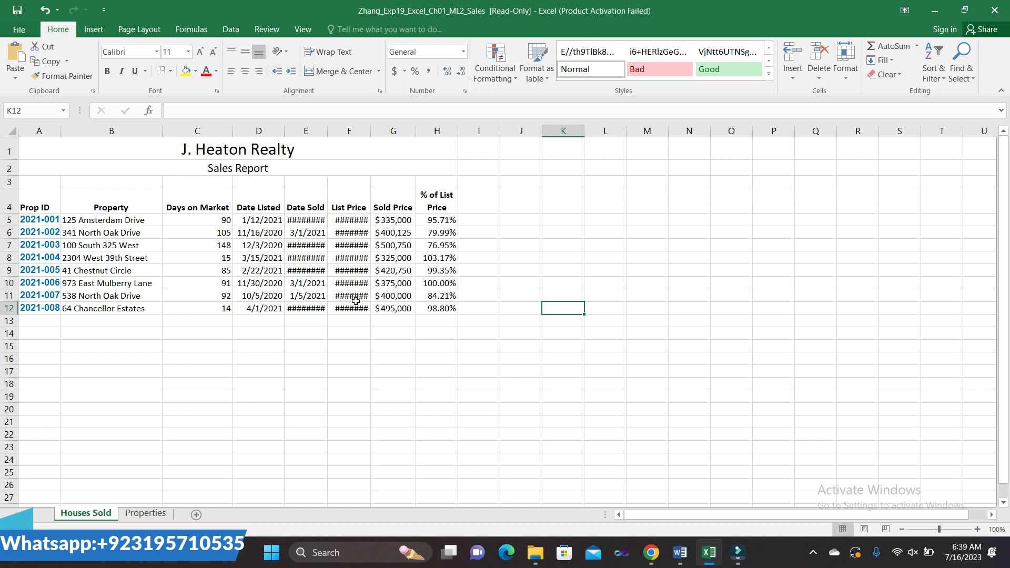
- Insert a blank column before List Price in column F
left_click(341, 132)
right_click(340, 132)
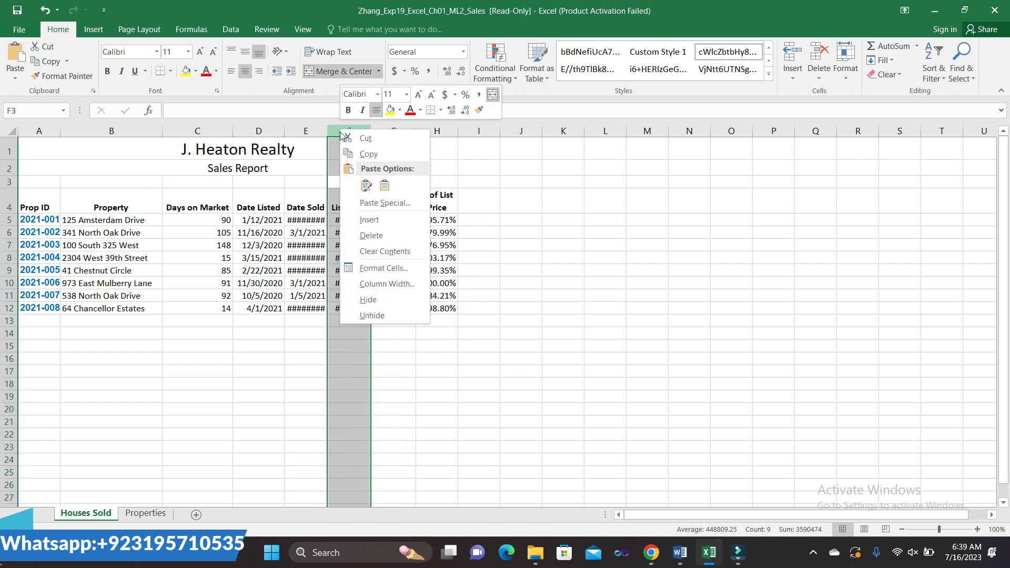
left_click(353, 220)
left_click(645, 449)
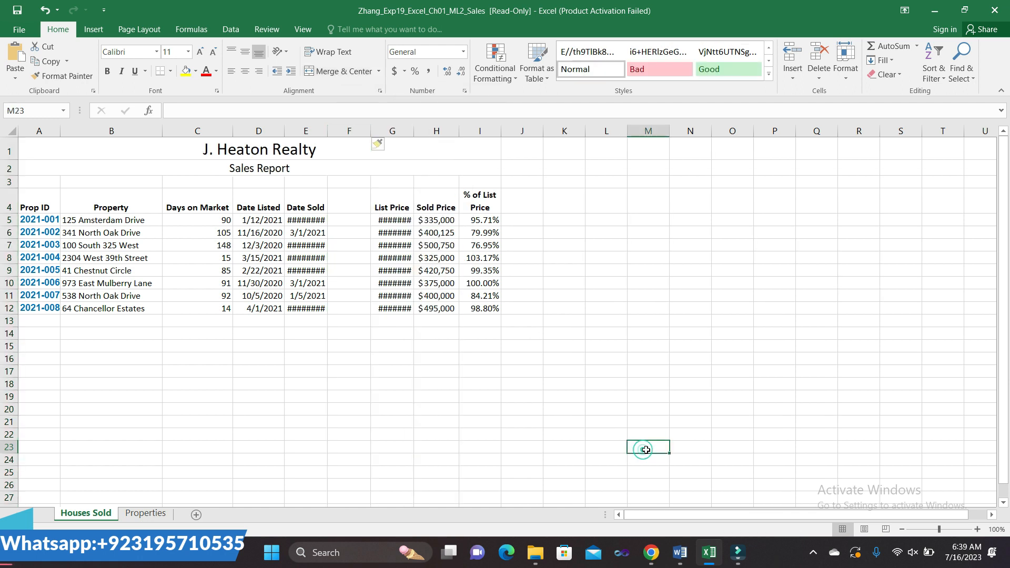
mouse_move(680, 553)
left_click(692, 482)
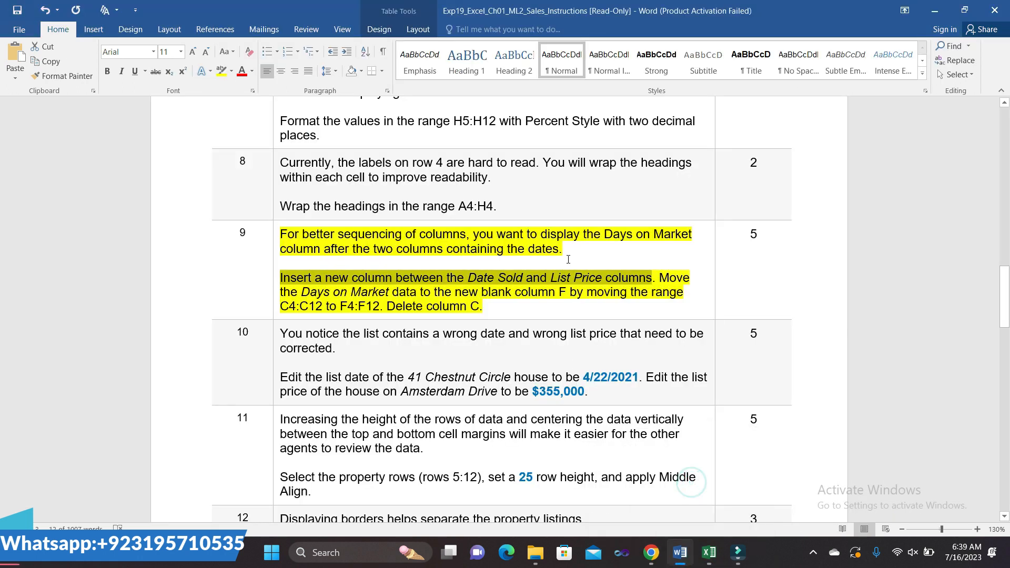
left_click(559, 292)
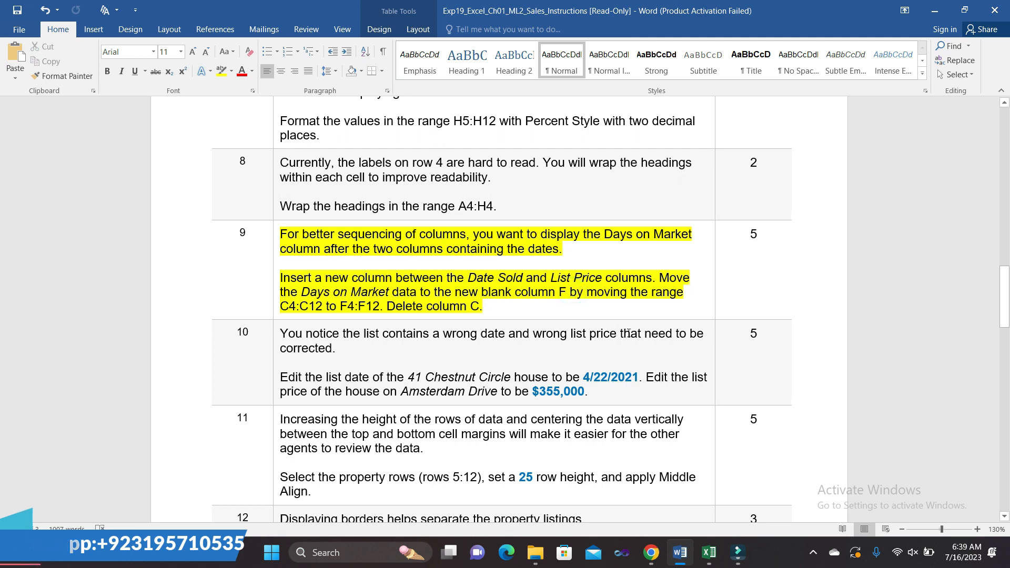
- Try cutting the whole Days on Market column C and dismiss the merged-cell warning
left_click(701, 493)
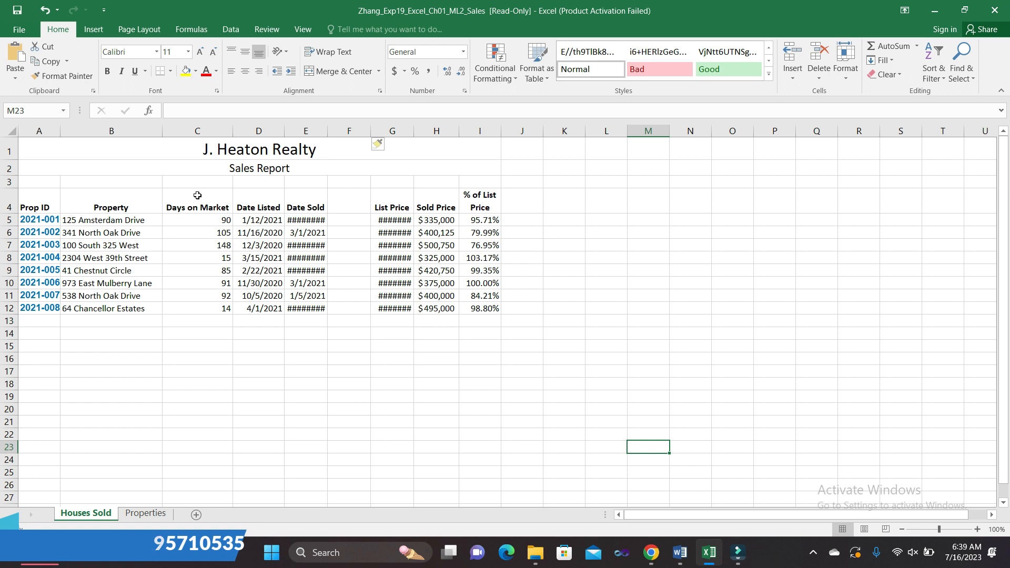
left_click(189, 131)
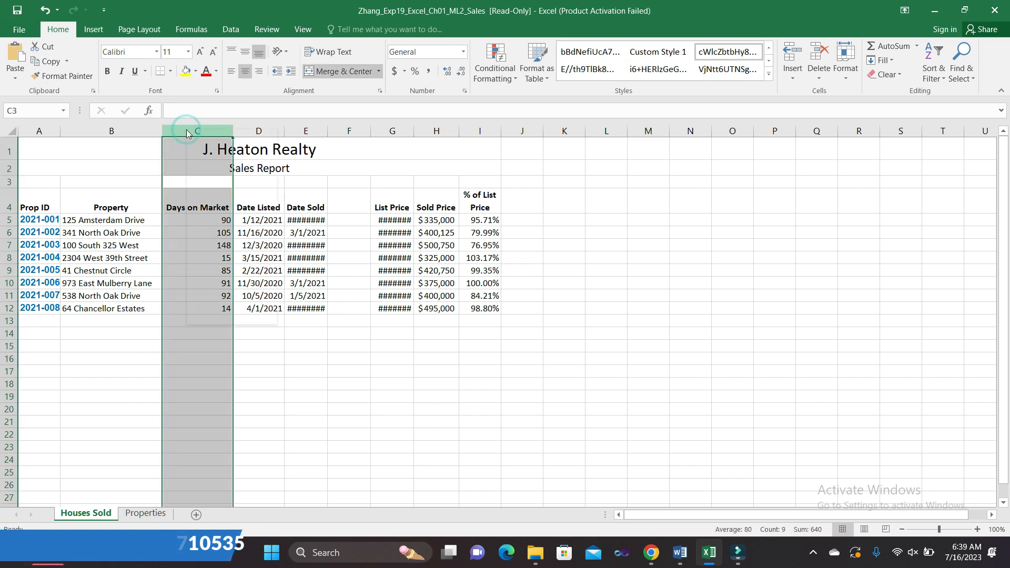
right_click(188, 132)
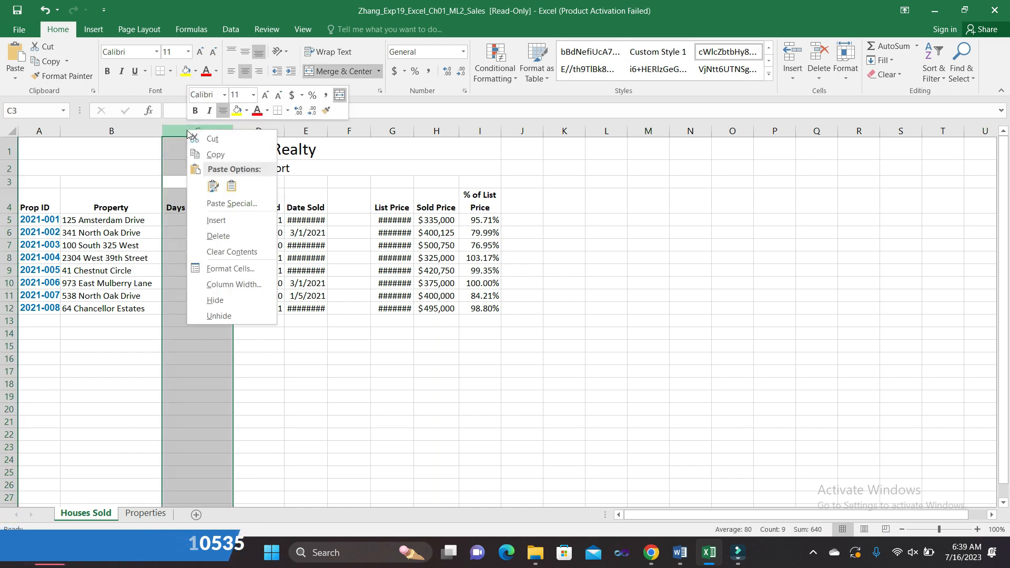
left_click(214, 139)
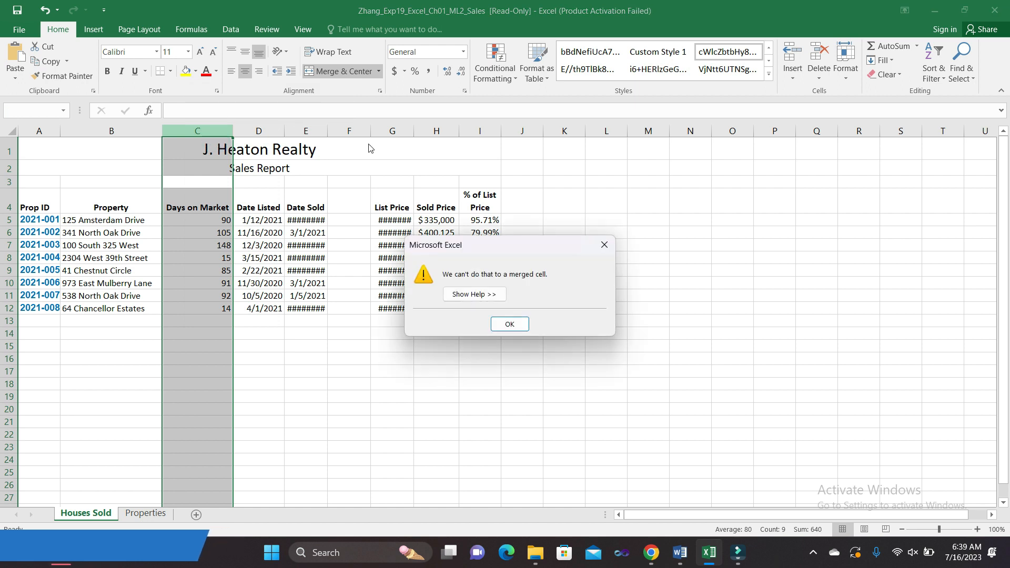
left_click(609, 243)
left_click(487, 360)
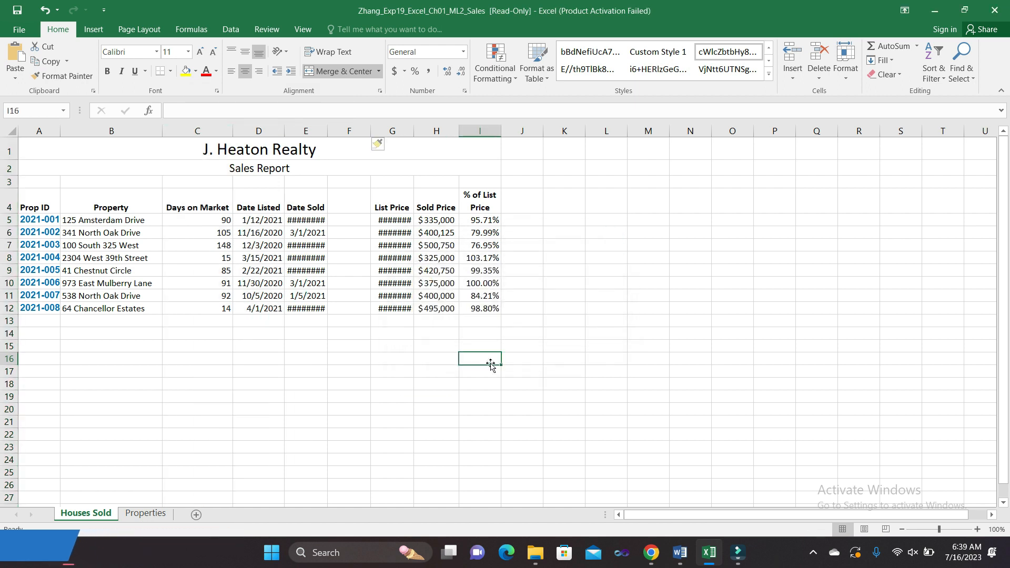
left_click(200, 196)
left_click(271, 354)
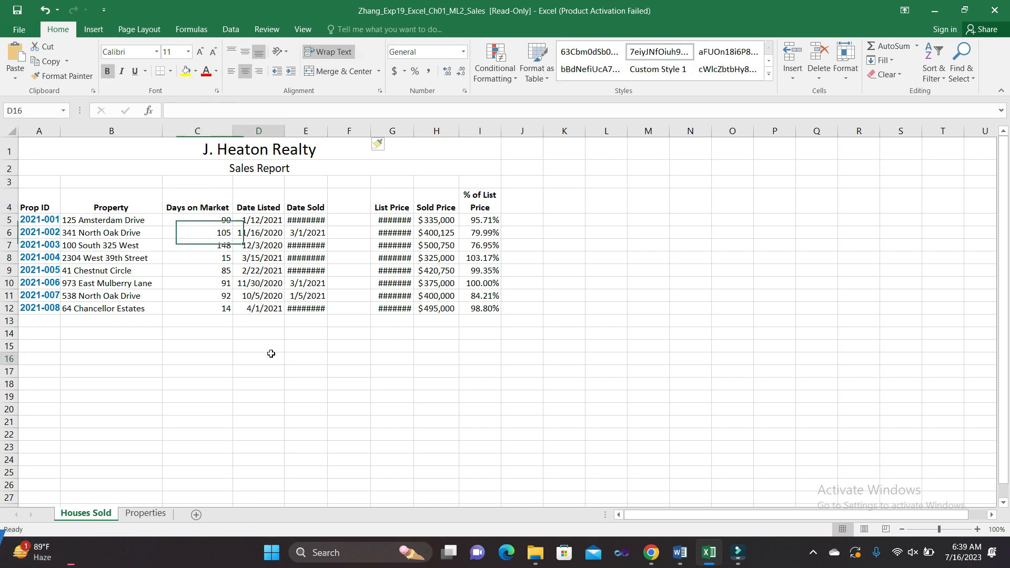
mouse_move(679, 553)
left_click(676, 476)
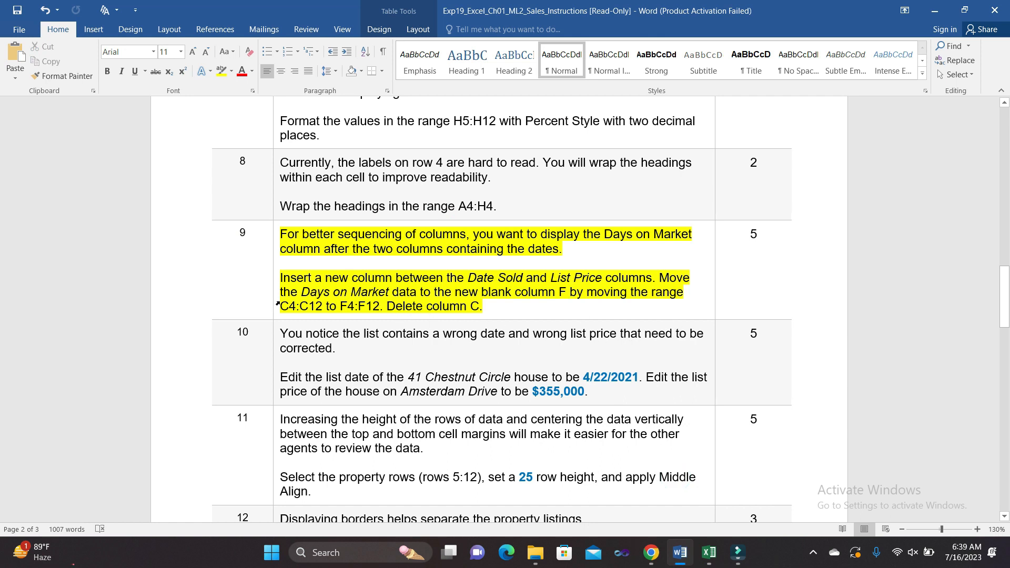
- Cut the Days on Market data C4:C12 and paste it starting at F4
left_click_drag(282, 305, 315, 311)
key("ctrl+c")
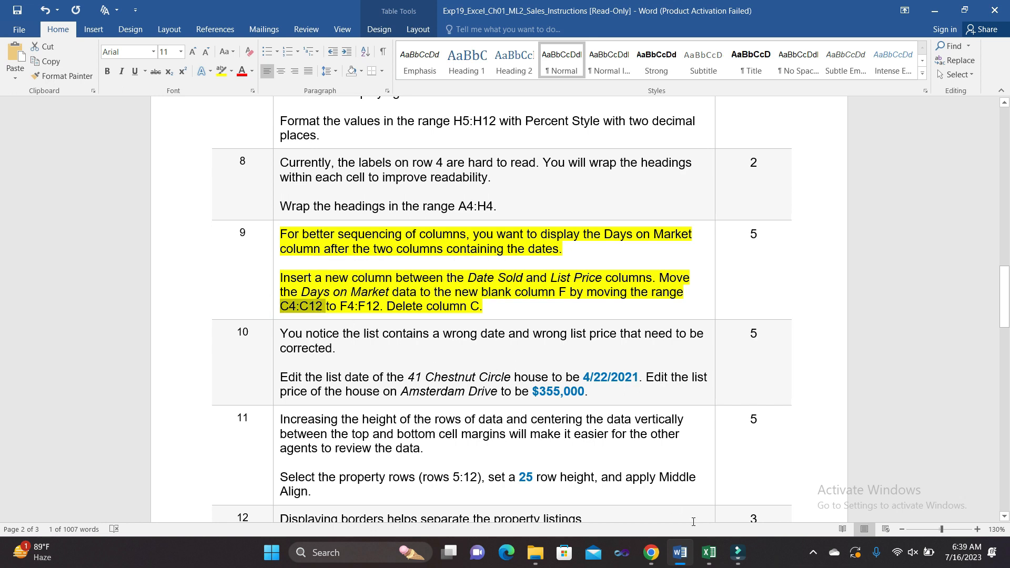
mouse_move(709, 552)
left_click(705, 478)
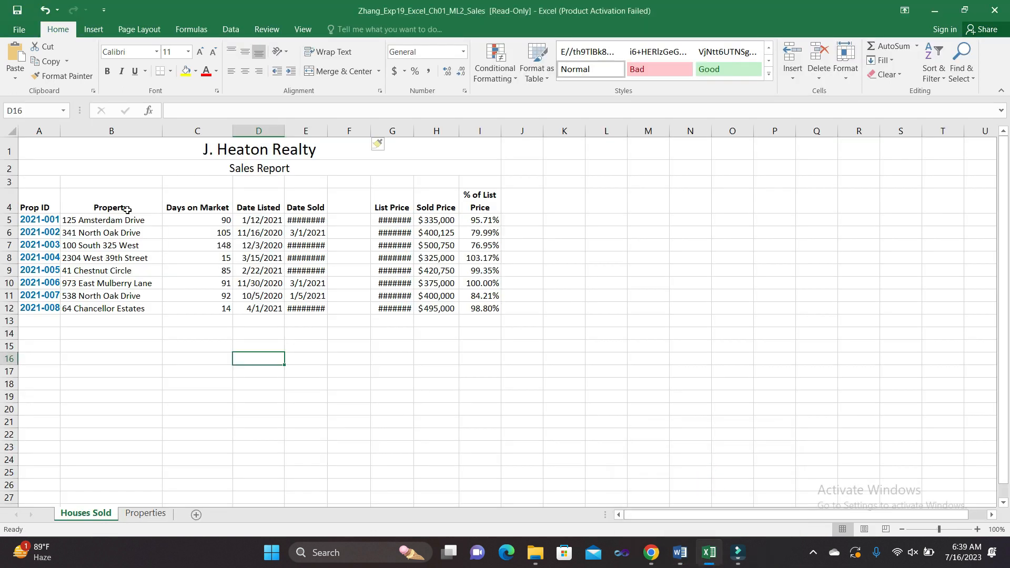
left_click(43, 111)
key("ctrl+v")
key("Return")
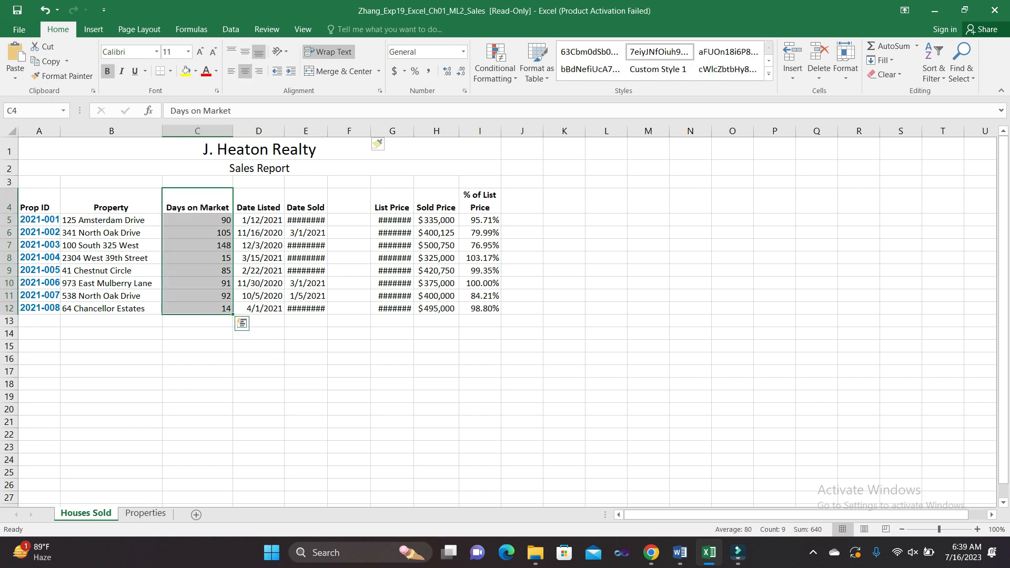
right_click(200, 238)
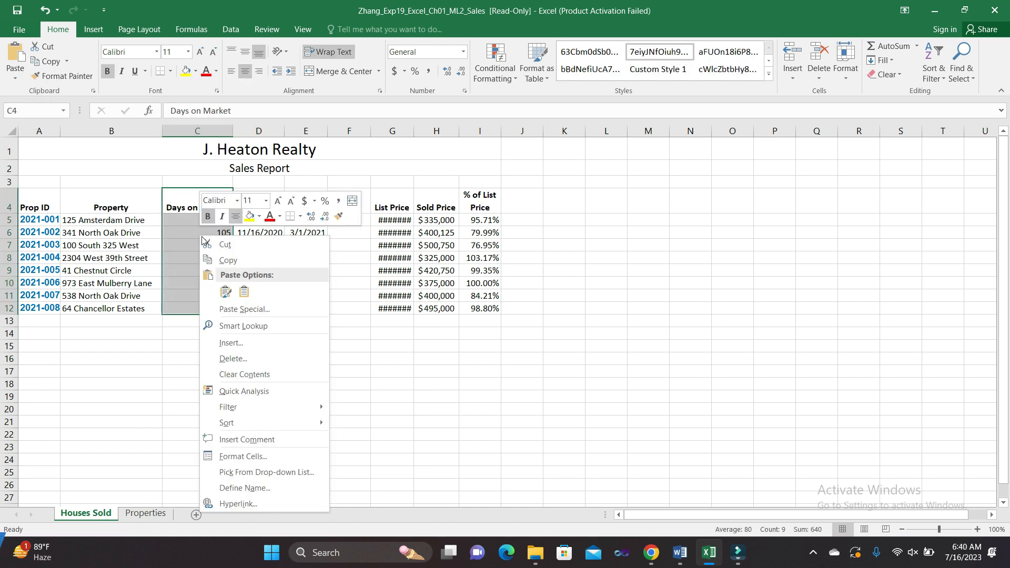
left_click(224, 248)
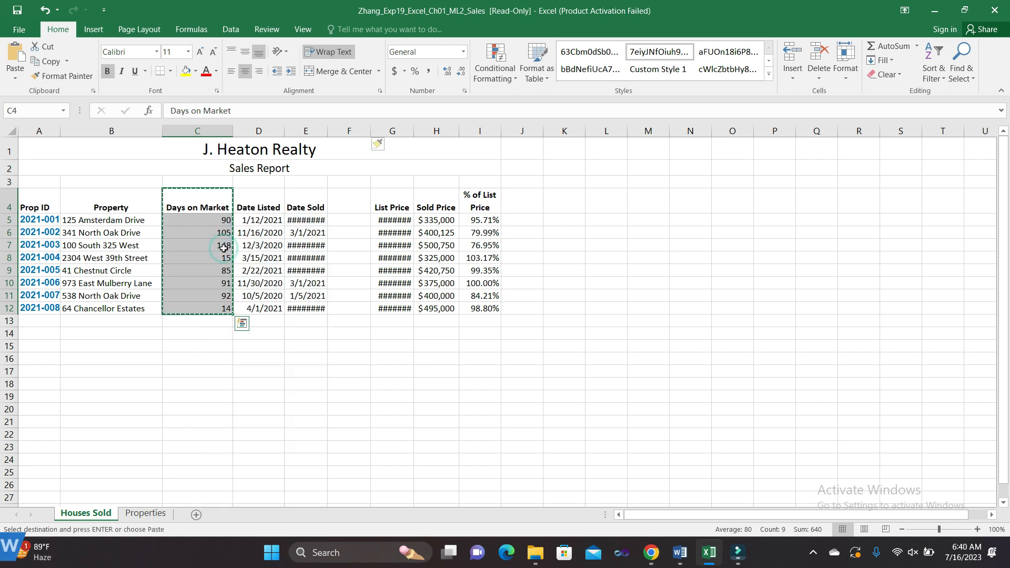
left_click(362, 200)
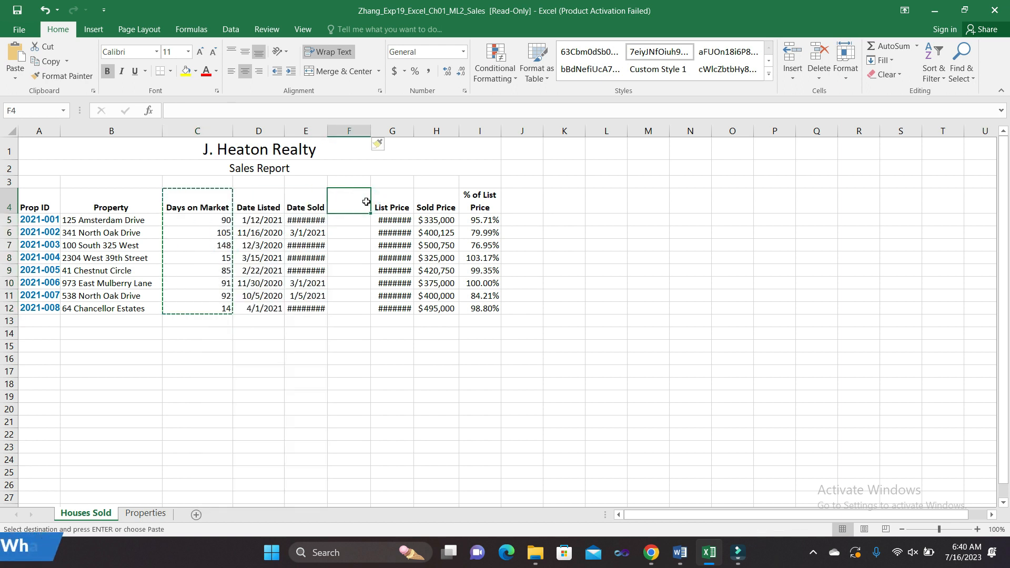
key("ctrl+v")
left_click(638, 399)
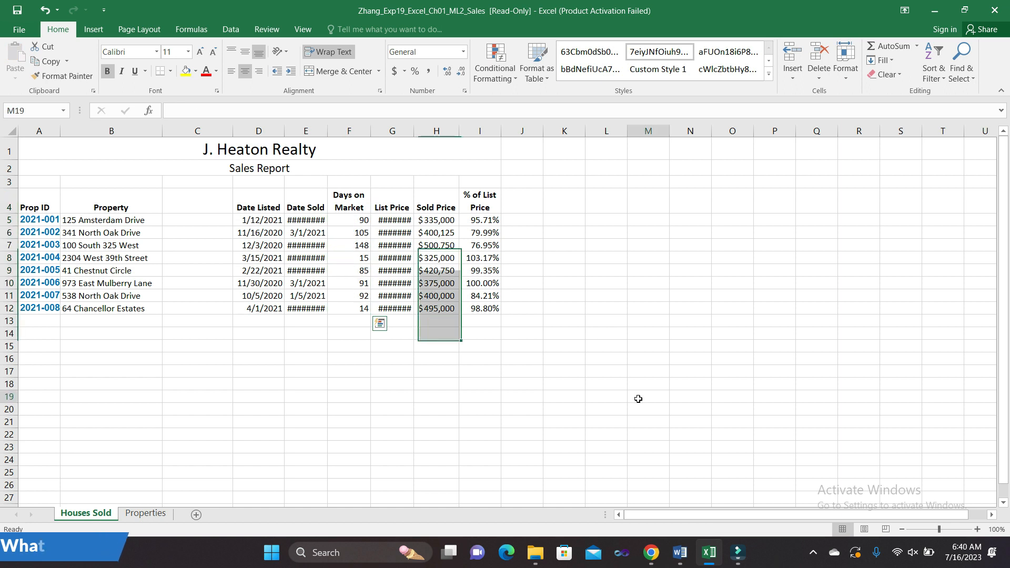
- Delete the now-empty column C
mouse_move(684, 546)
left_click(681, 515)
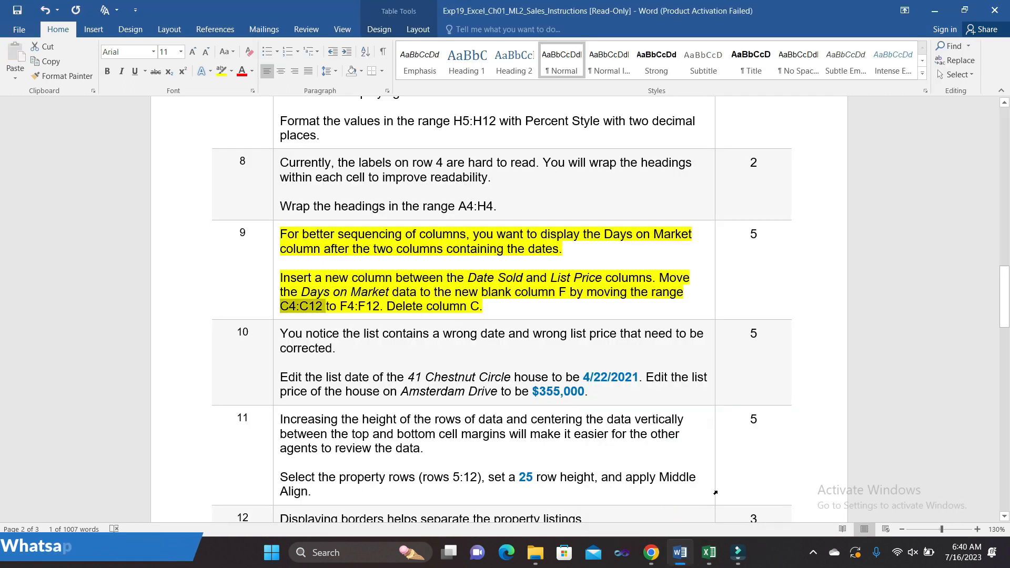
mouse_move(709, 552)
left_click(700, 498)
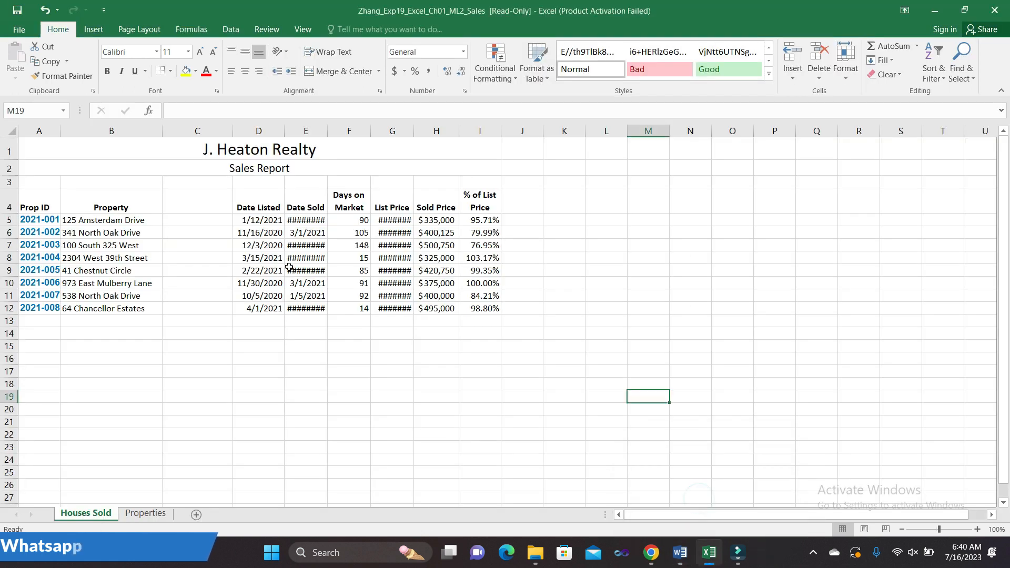
left_click(258, 130)
right_click(179, 130)
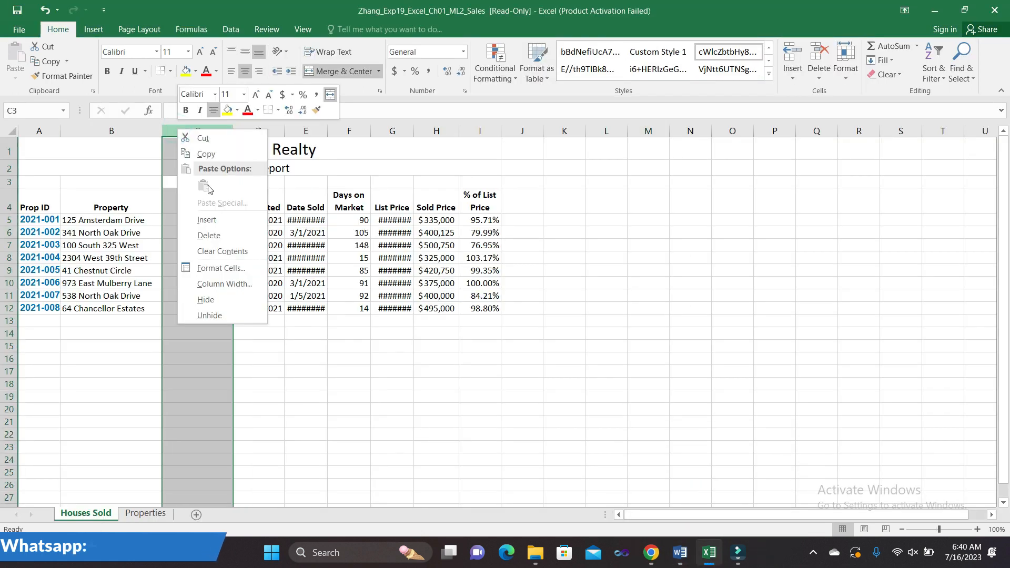
left_click(208, 235)
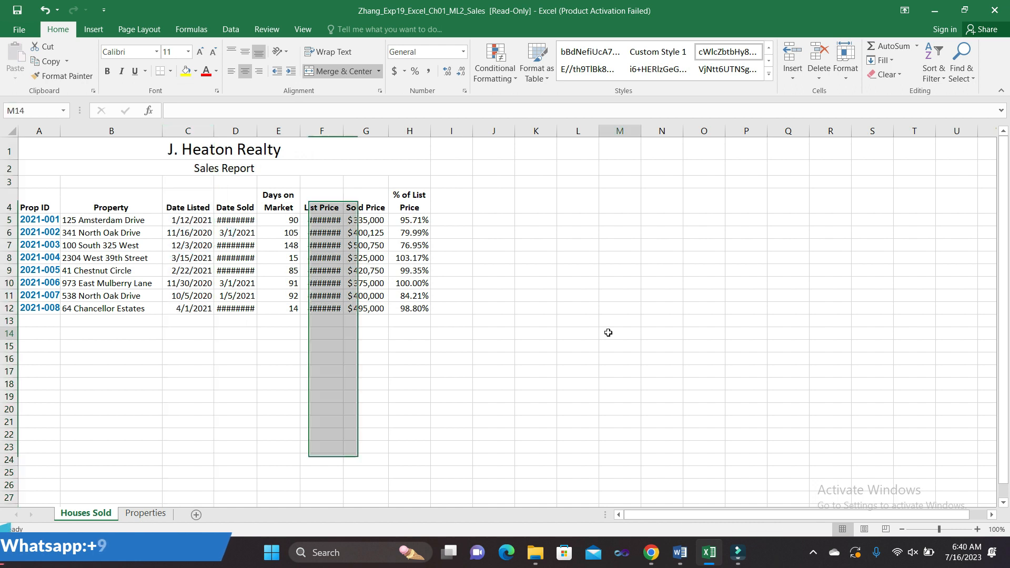
mouse_move(680, 552)
left_click(692, 496)
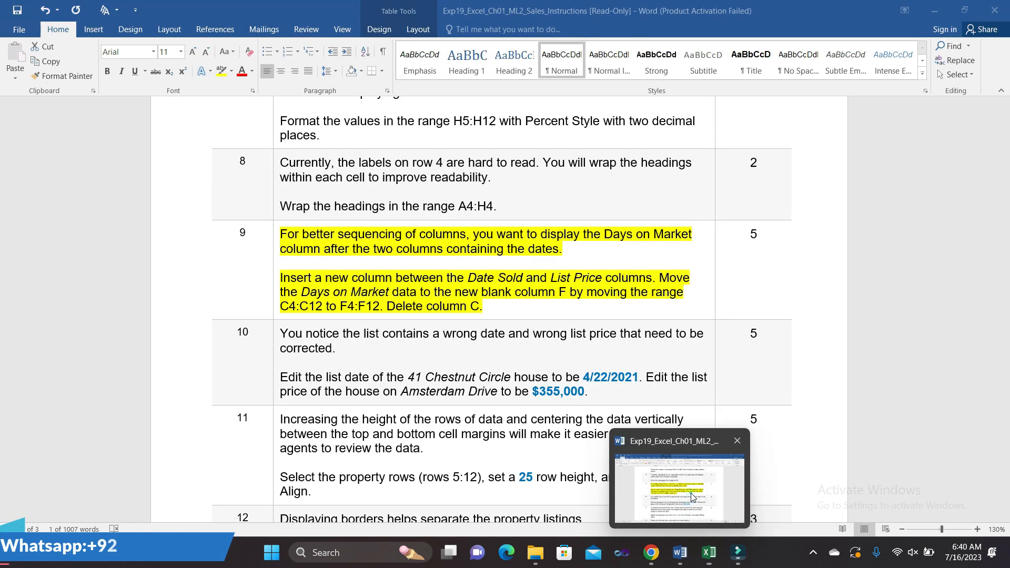
- Remove step 9's highlight and highlight step 10's date and list-price instructions in yellow
left_click(277, 241)
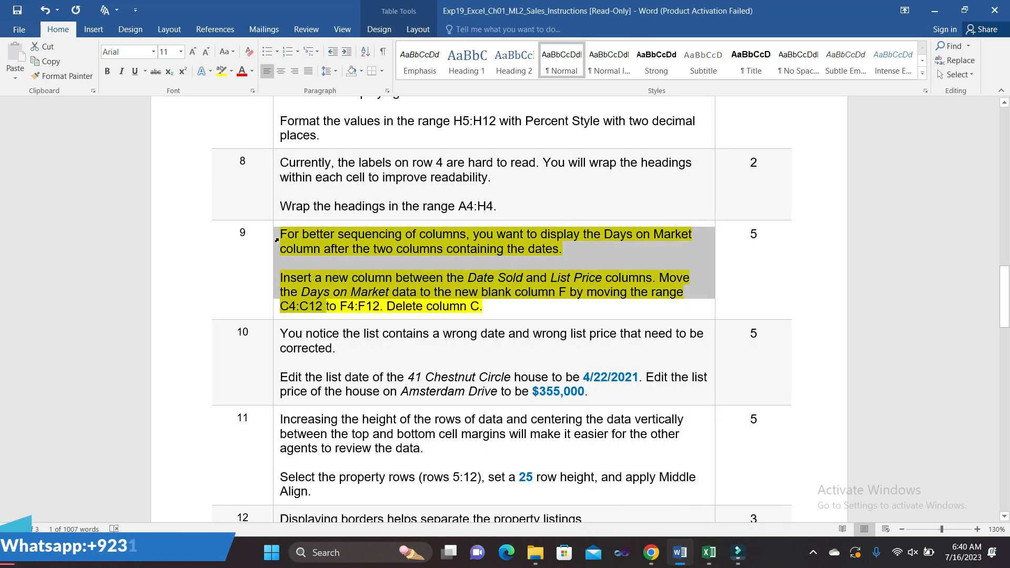
left_click(328, 222)
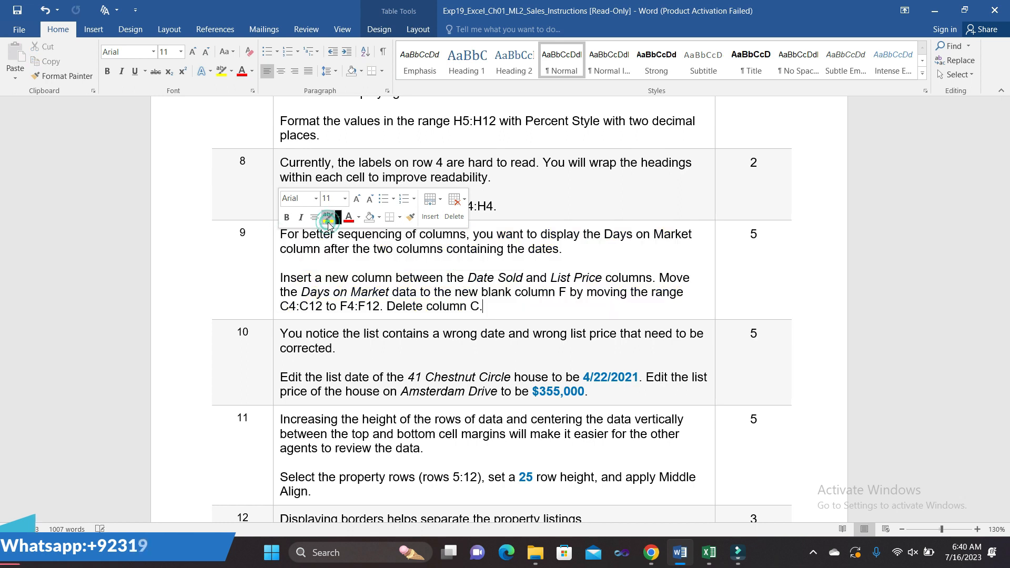
scroll(310, 351, "down", 2)
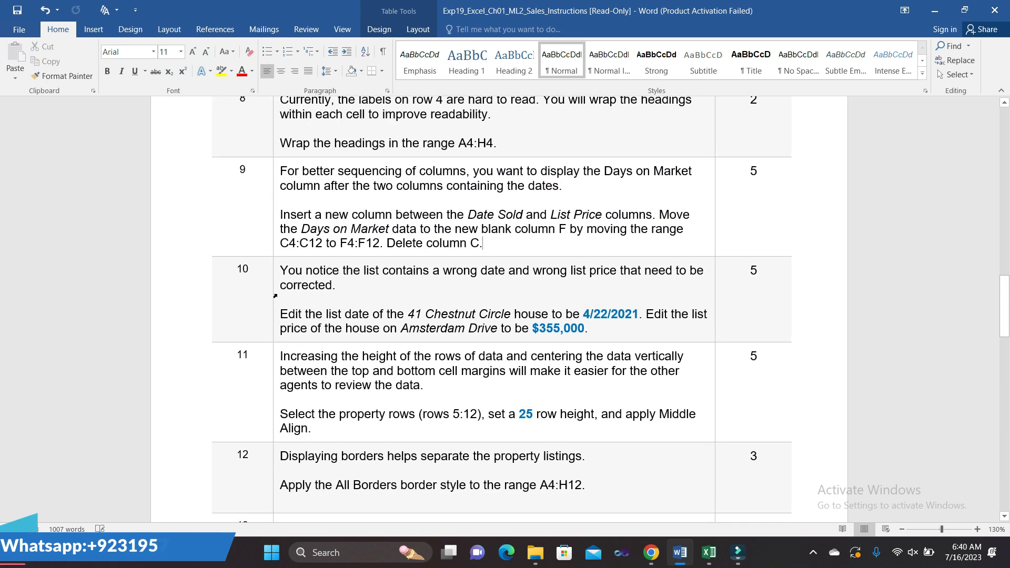
left_click(278, 276)
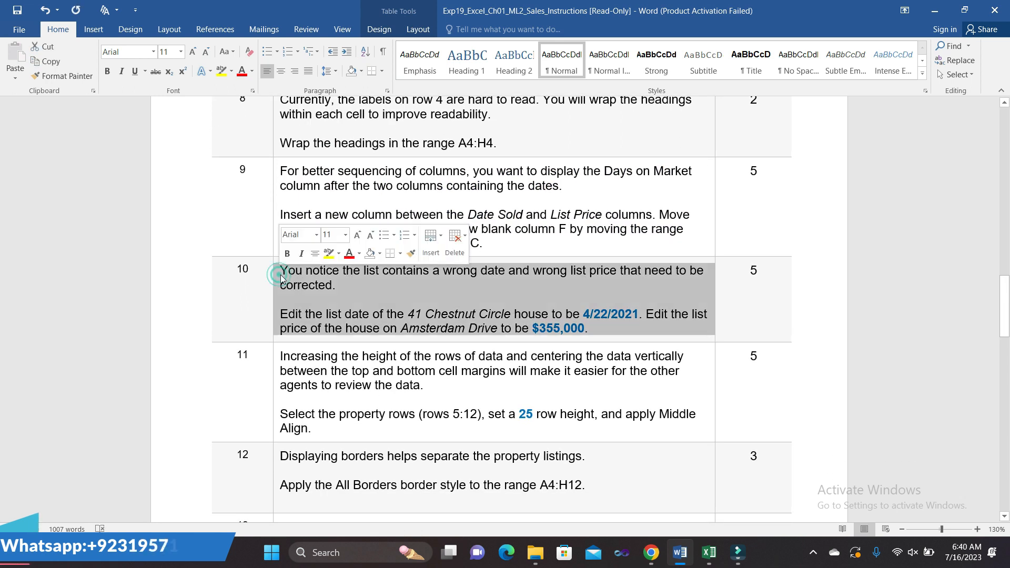
left_click(326, 258)
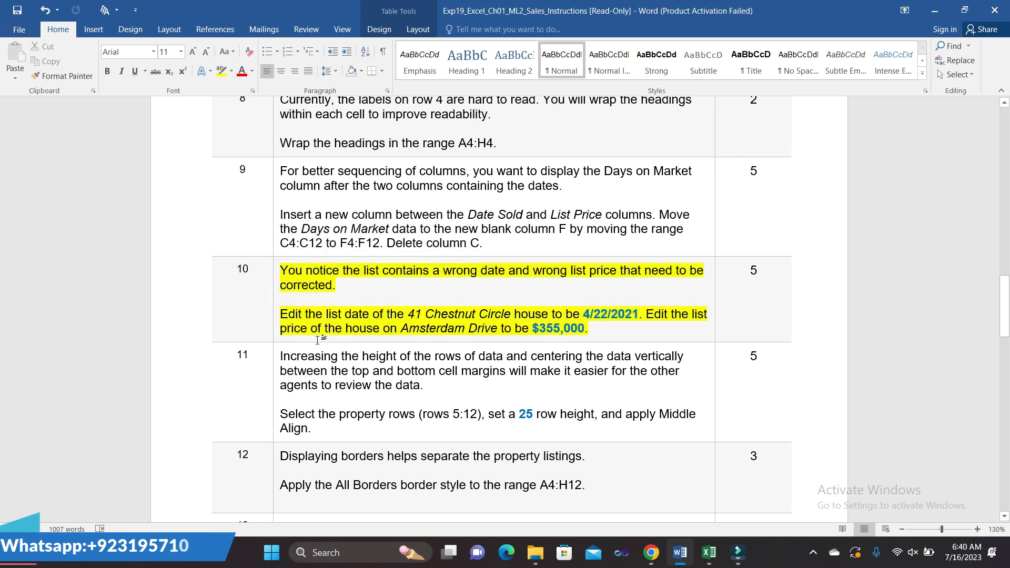
left_click(389, 326)
- Copy the date 4/22/2021 from step 10
left_click_drag(584, 315, 630, 322)
key("ctrl+c")
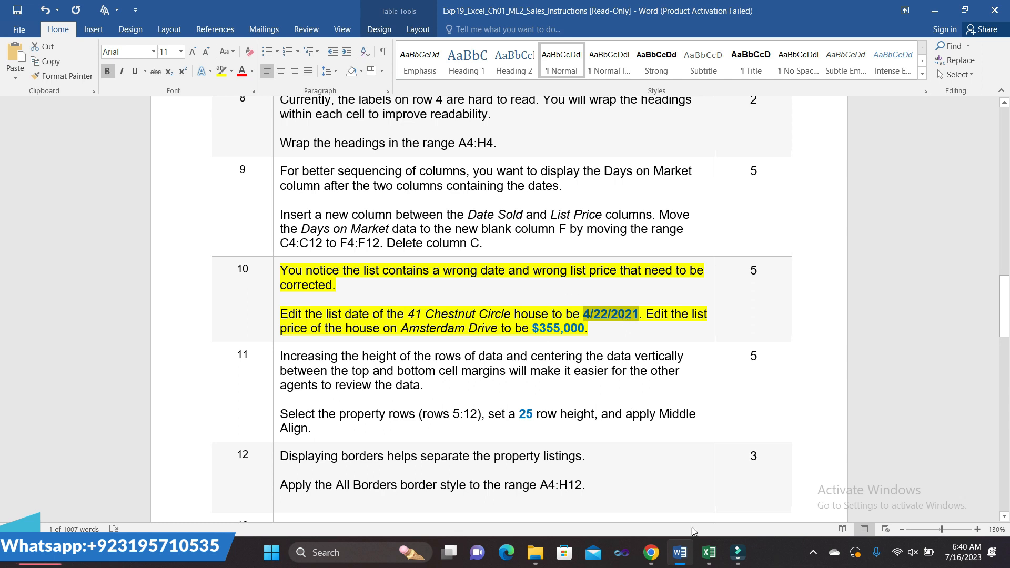
mouse_move(705, 547)
left_click(705, 513)
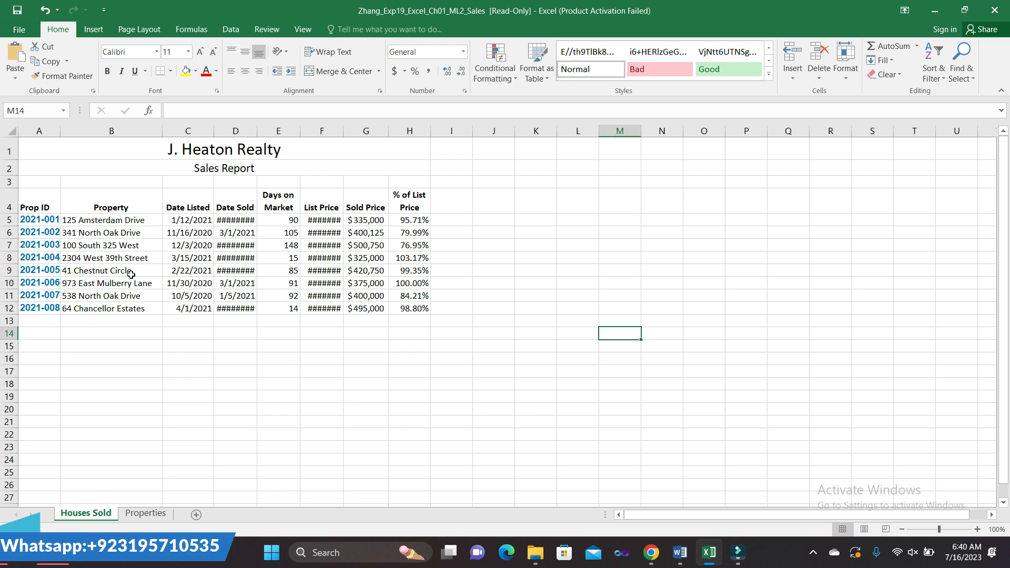
- Change 41 Chestnut Circle's list date in C9 from 2/22/2021 to 4/22/2021, then go back to Word
left_click(184, 271)
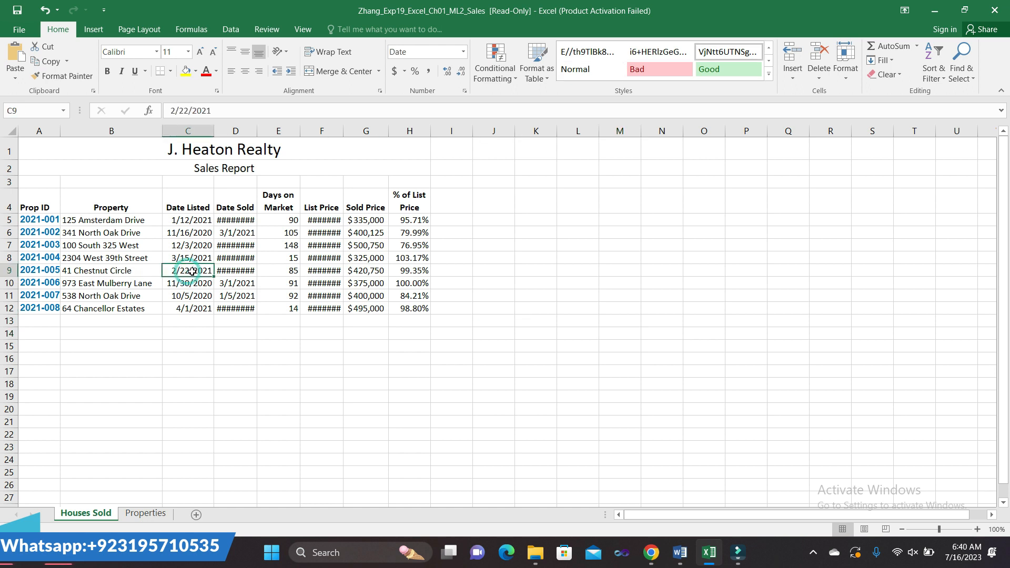
double_click(197, 271)
left_click_drag(212, 272, 174, 272)
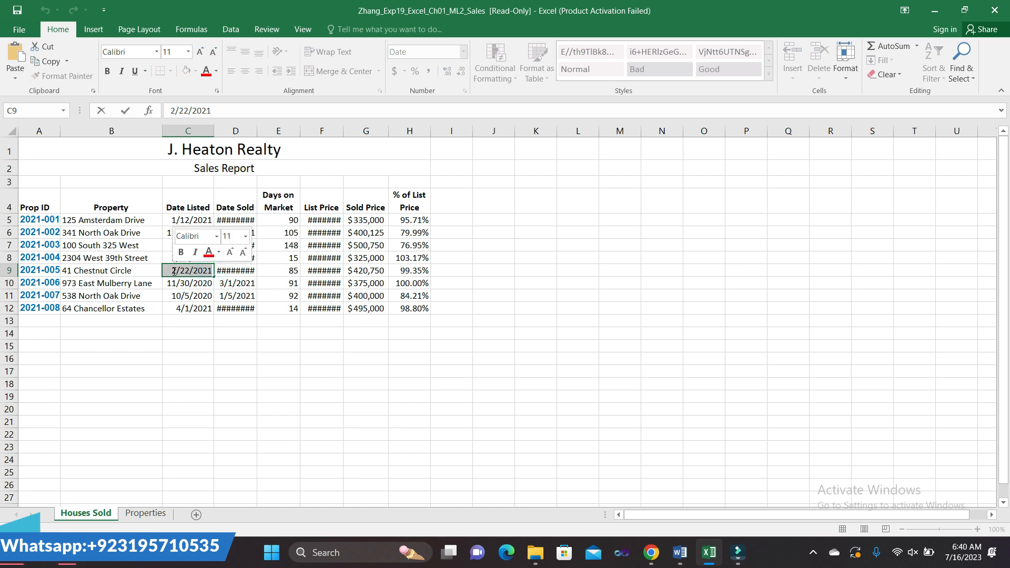
type("4/22/2021")
key("ctrl+Return")
left_click(436, 409)
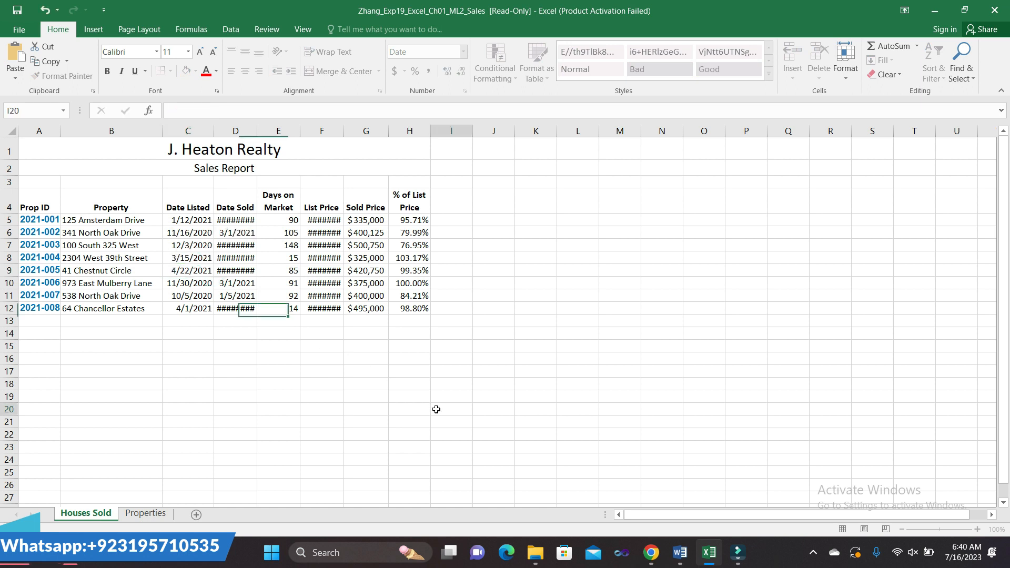
mouse_move(680, 552)
left_click(686, 491)
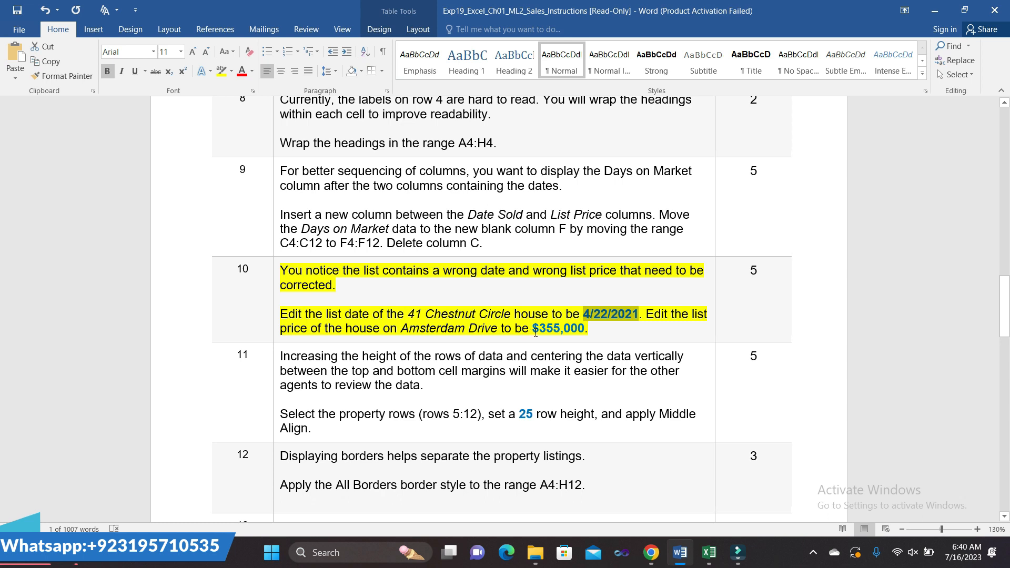
- Note the corrected $355,000 list price in step 10, then select Amsterdam Drive's price in F5
left_click_drag(533, 333, 569, 326)
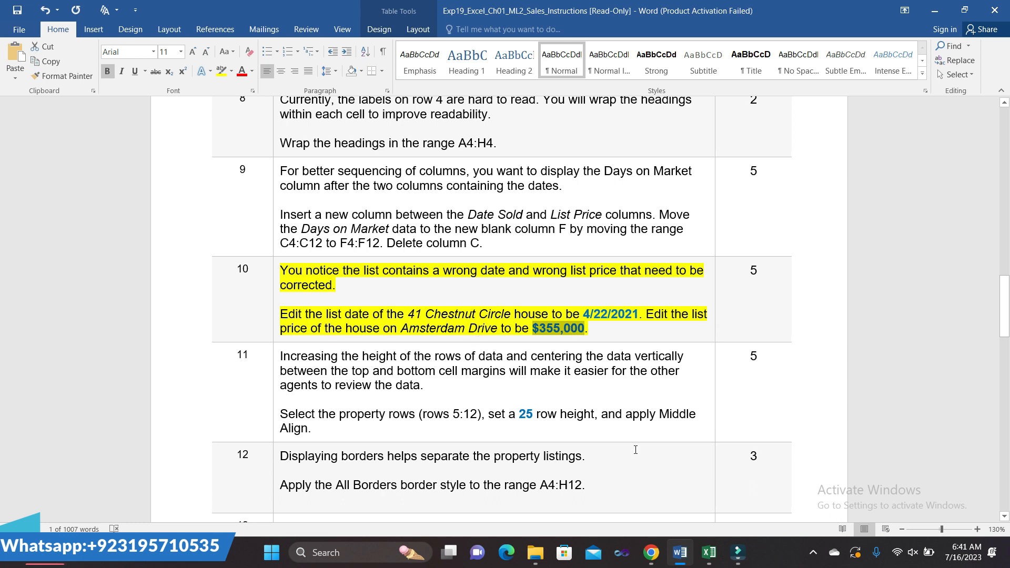
mouse_move(708, 552)
left_click(708, 514)
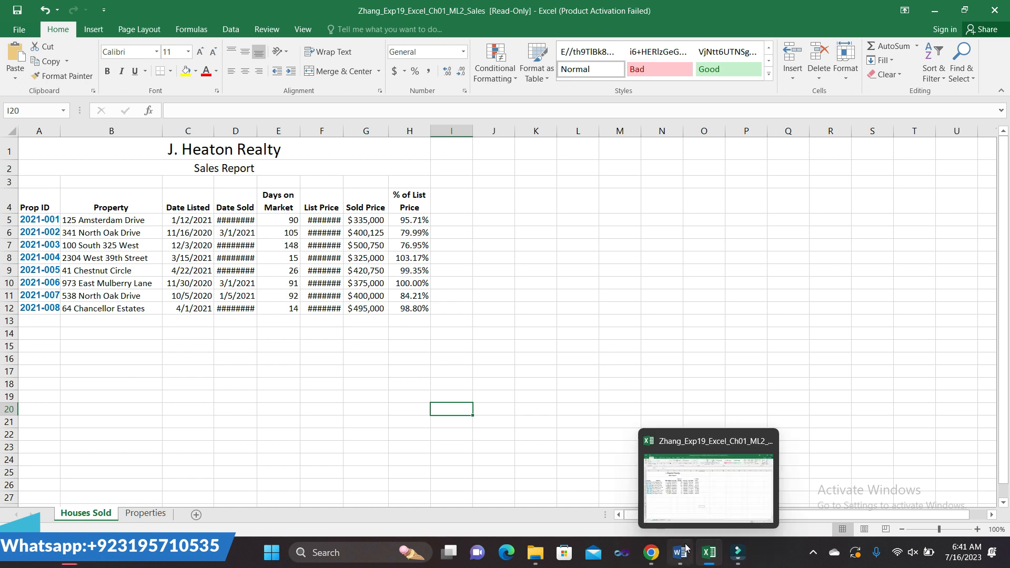
left_click(664, 468)
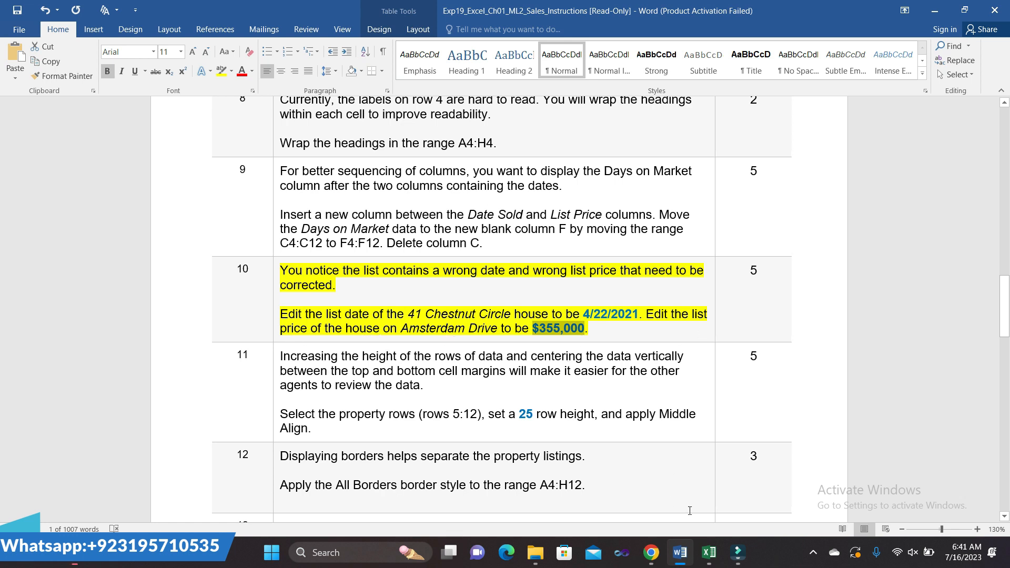
mouse_move(709, 553)
left_click(707, 520)
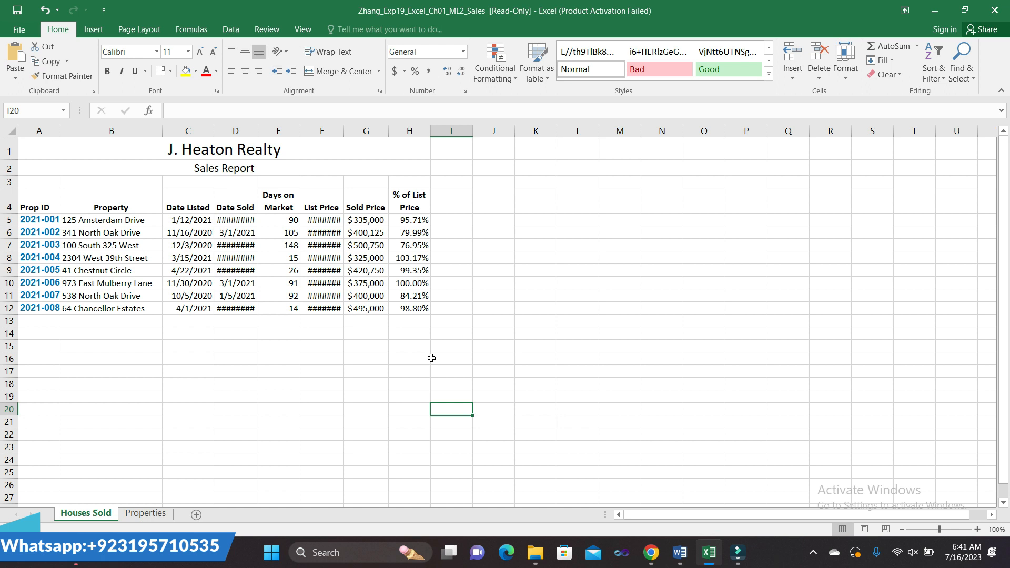
left_click(328, 222)
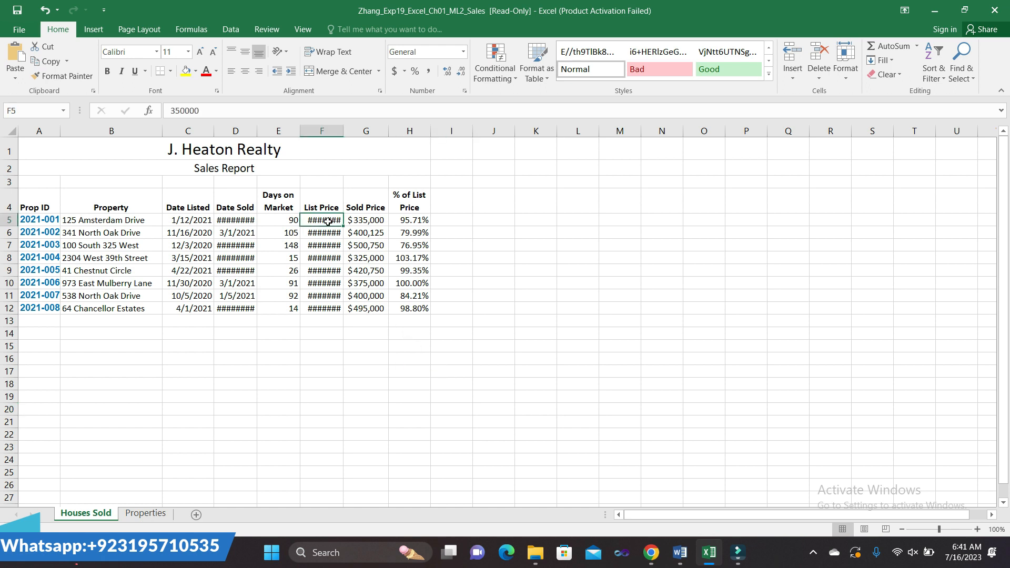
- Replace 125 Amsterdam Drive's F5 list price with 355000, then go back to Word
double_click(328, 221)
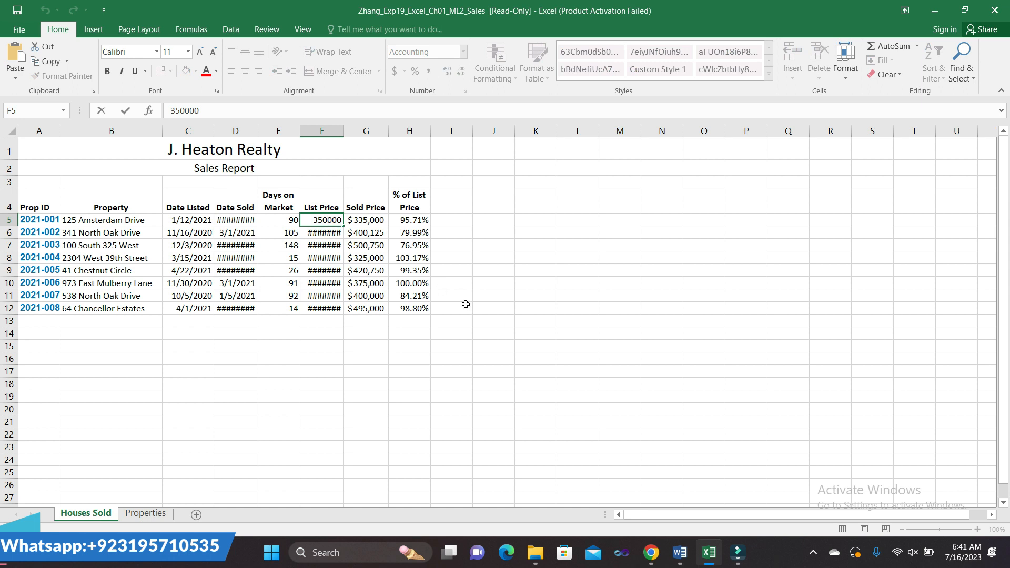
mouse_move(681, 549)
left_click(684, 489)
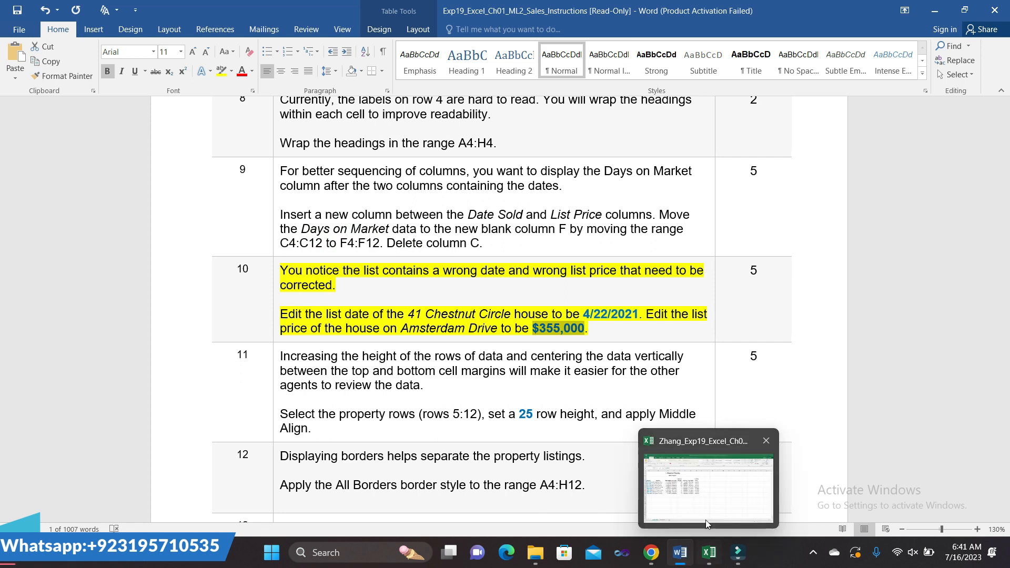
left_click(706, 518)
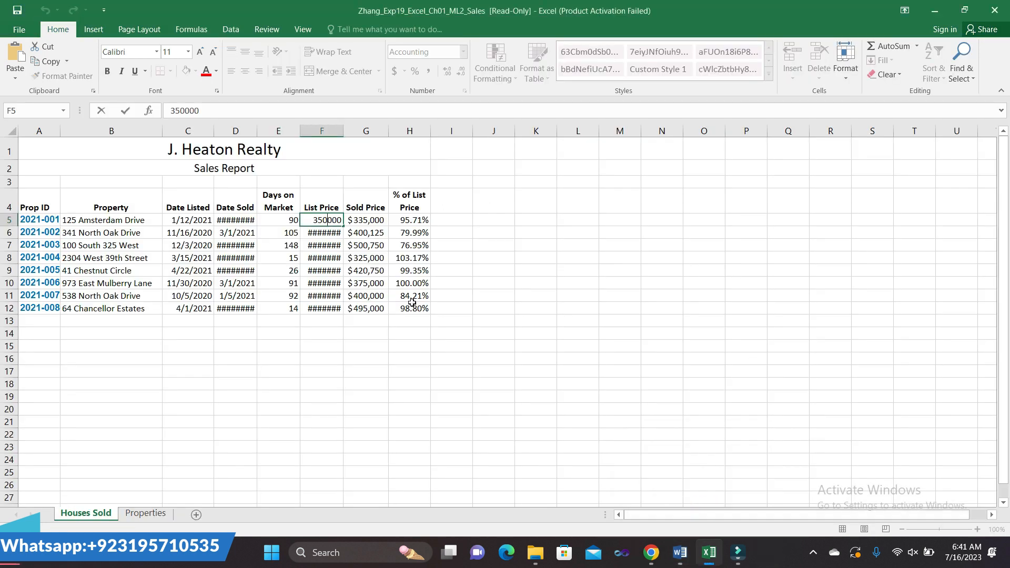
left_click_drag(340, 219, 315, 222)
type("355000")
key("ctrl+Return")
left_click(437, 378)
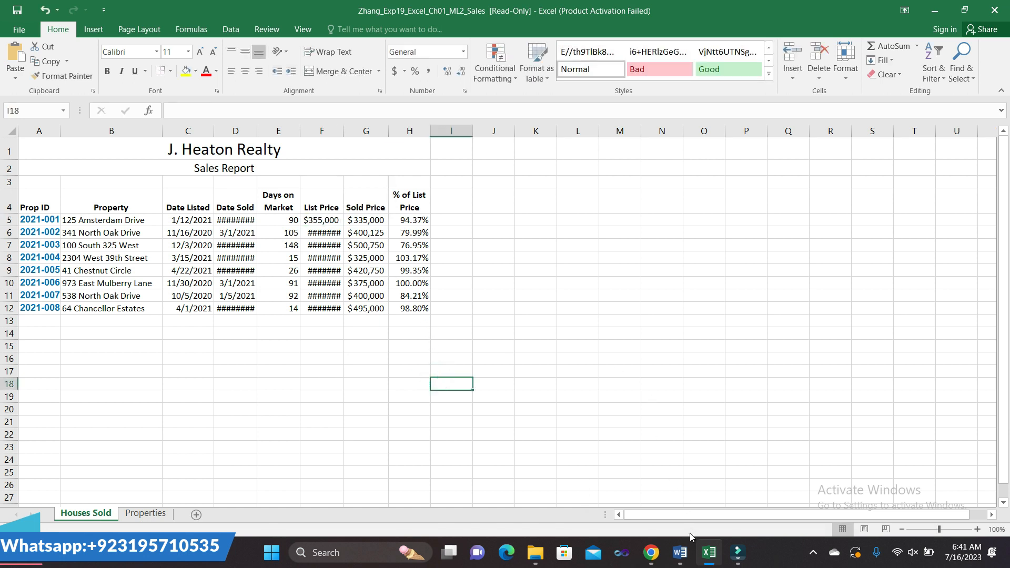
left_click(680, 552)
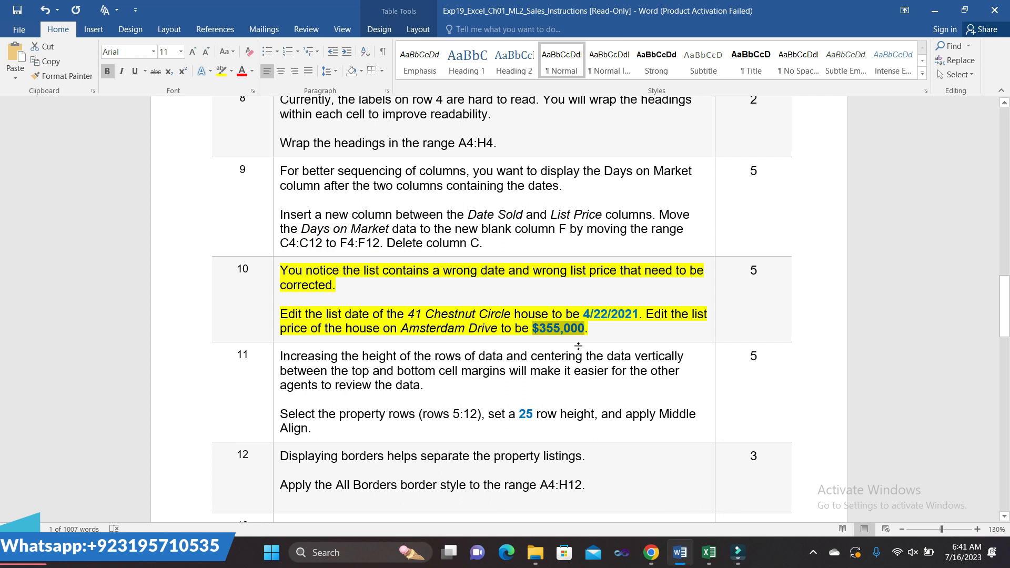
- Remove the yellow highlight from step 10 in the instructions
left_click(276, 274)
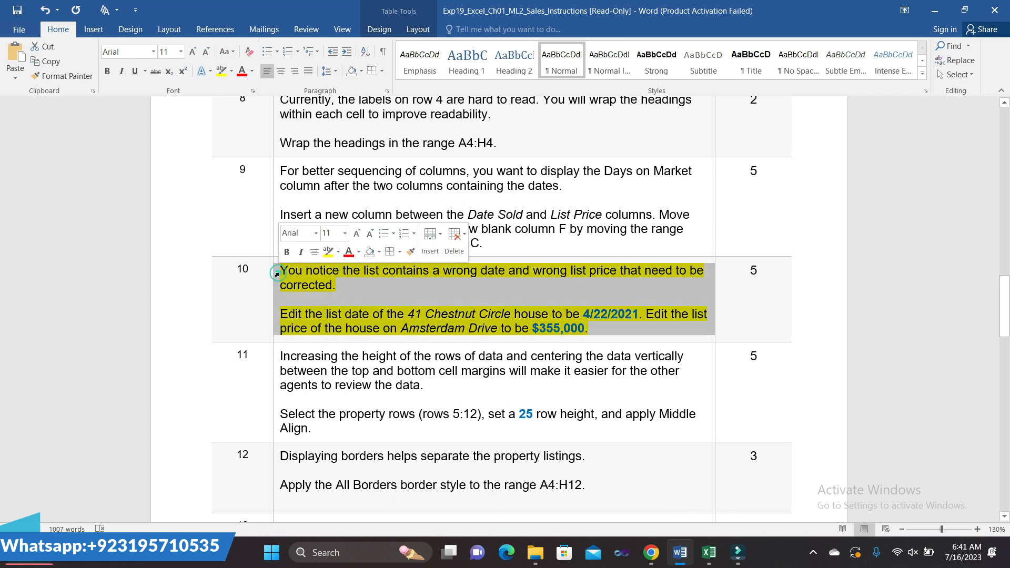
left_click(329, 252)
scroll(503, 419, "down", 1)
scroll(503, 419, "down", 1)
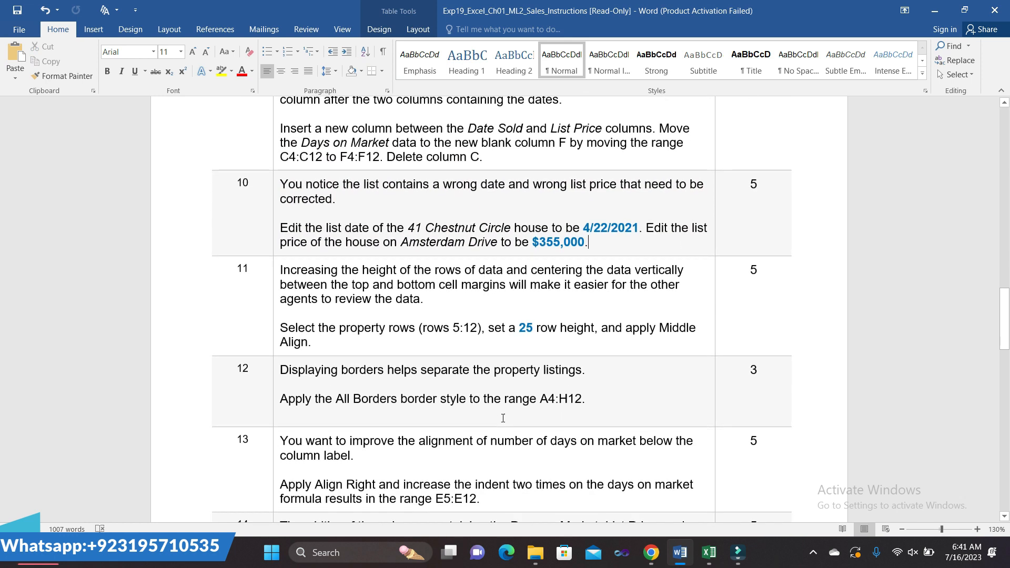
- Highlight step 11 in yellow, select its rows 5:12 phrase, and switch to Excel
left_click(276, 274)
left_click(324, 256)
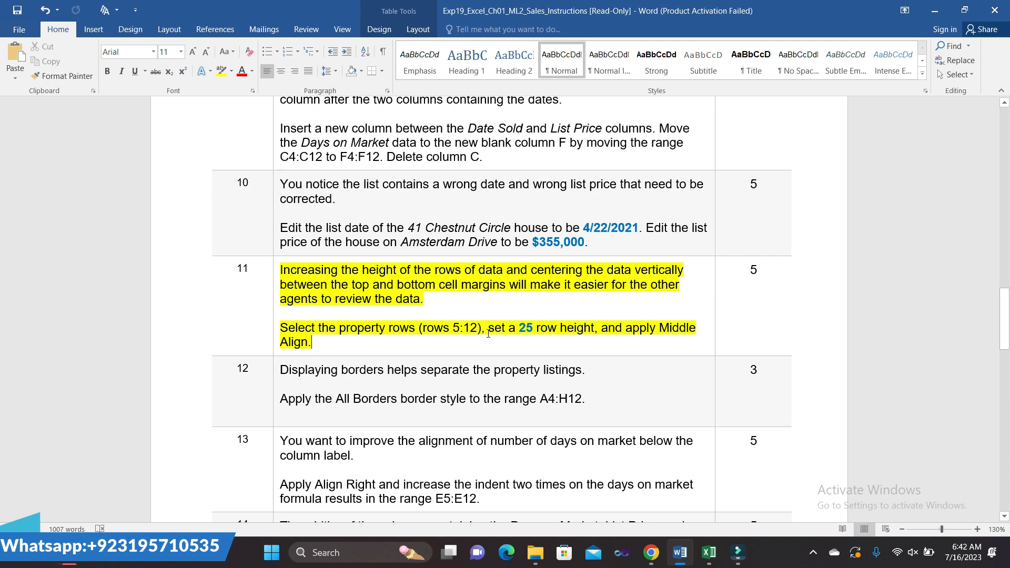
left_click_drag(477, 327, 297, 328)
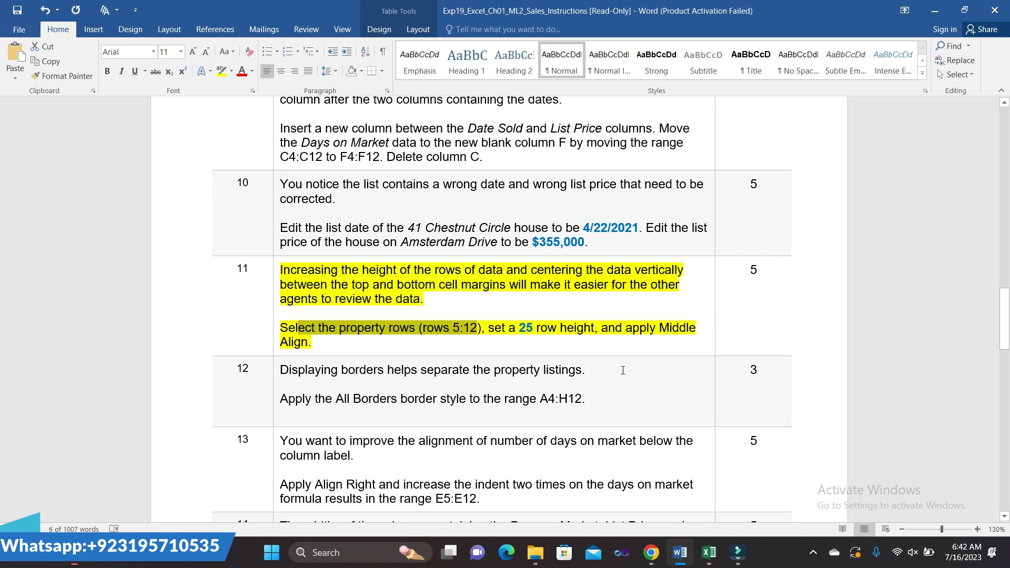
mouse_move(709, 552)
left_click(704, 484)
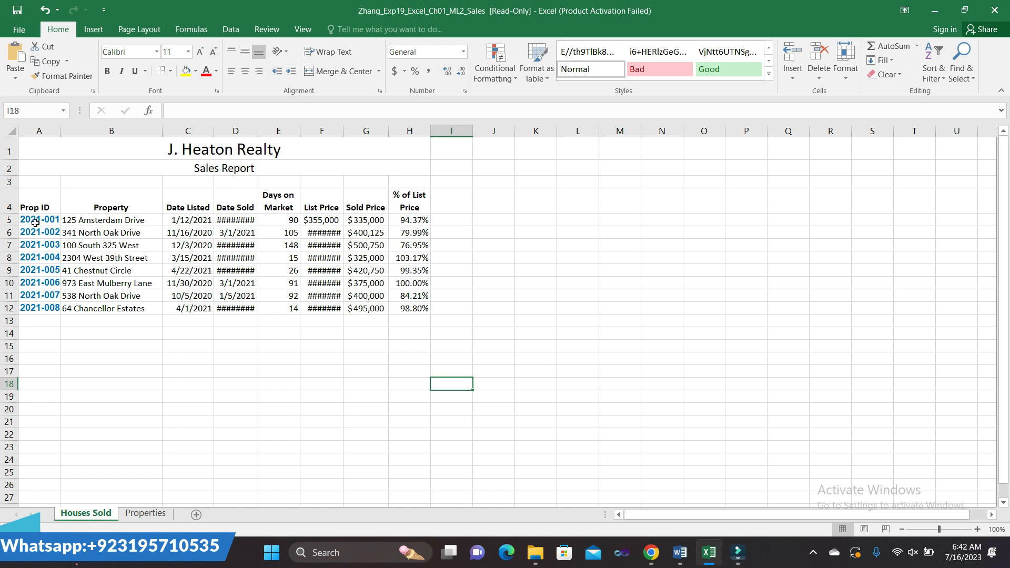
- Select rows 5 through 12 and set their row height to 25 points
left_click_drag(7, 221, 7, 311)
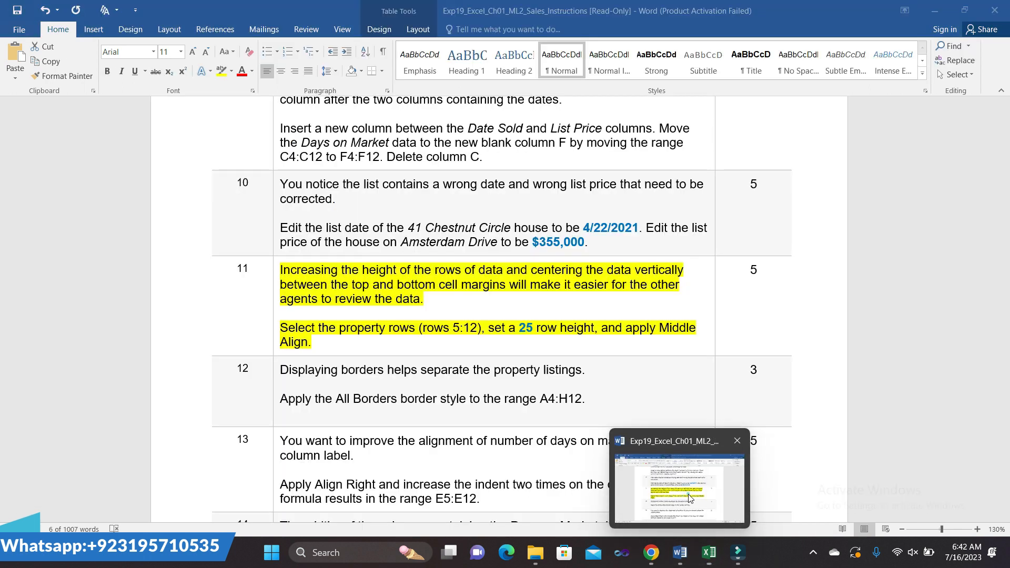
left_click(684, 489)
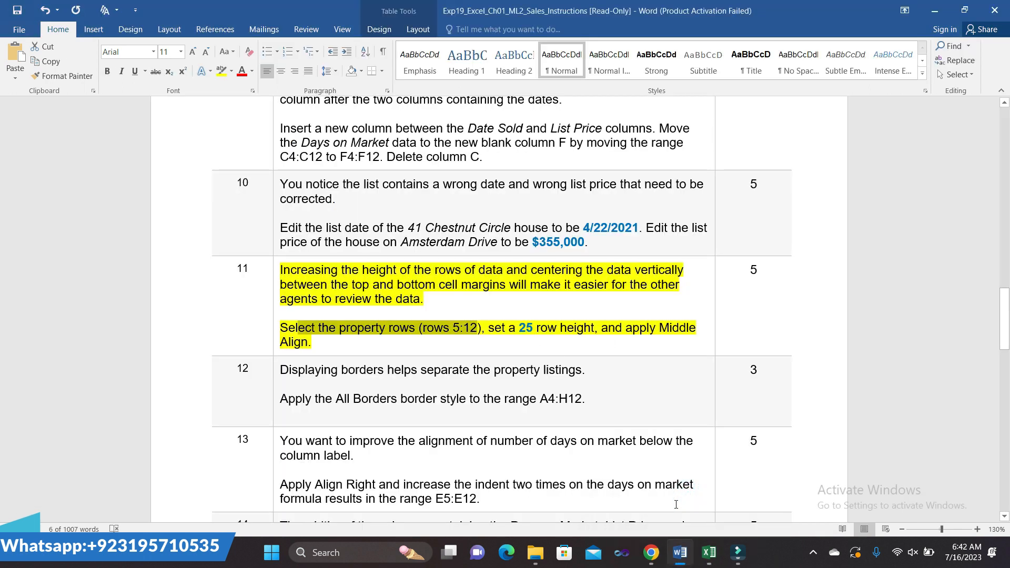
mouse_move(709, 552)
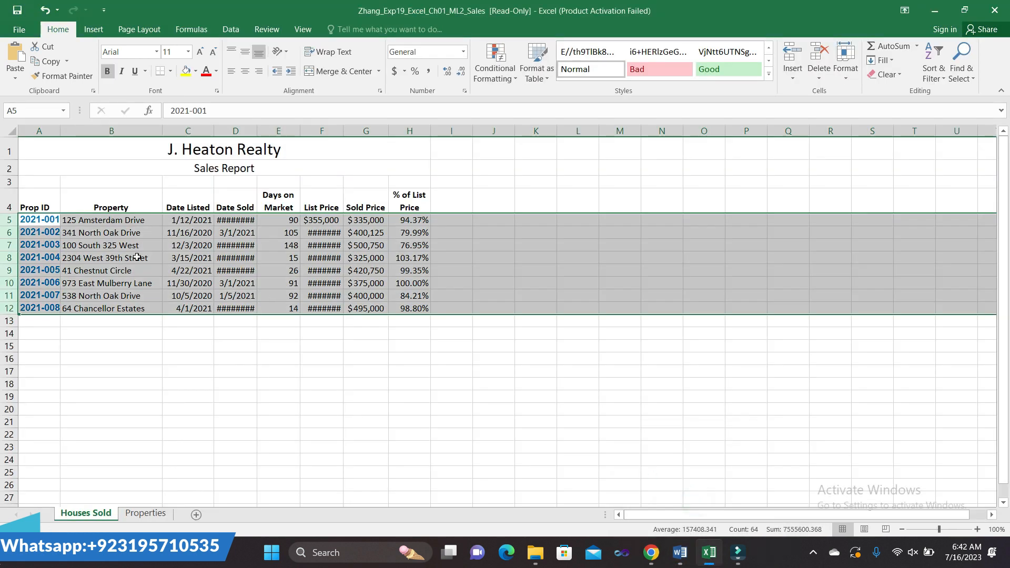
right_click(103, 252)
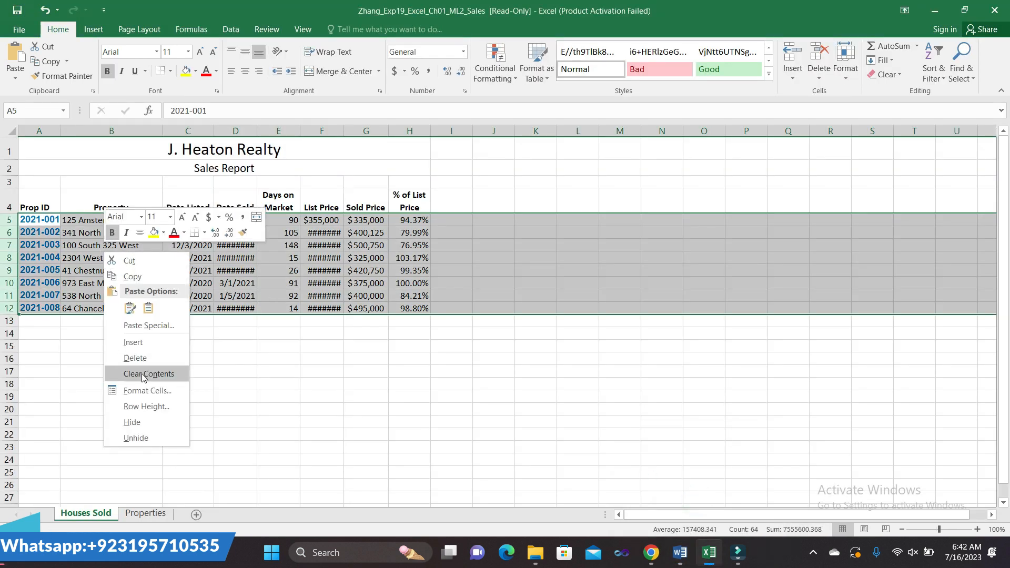
left_click(147, 405)
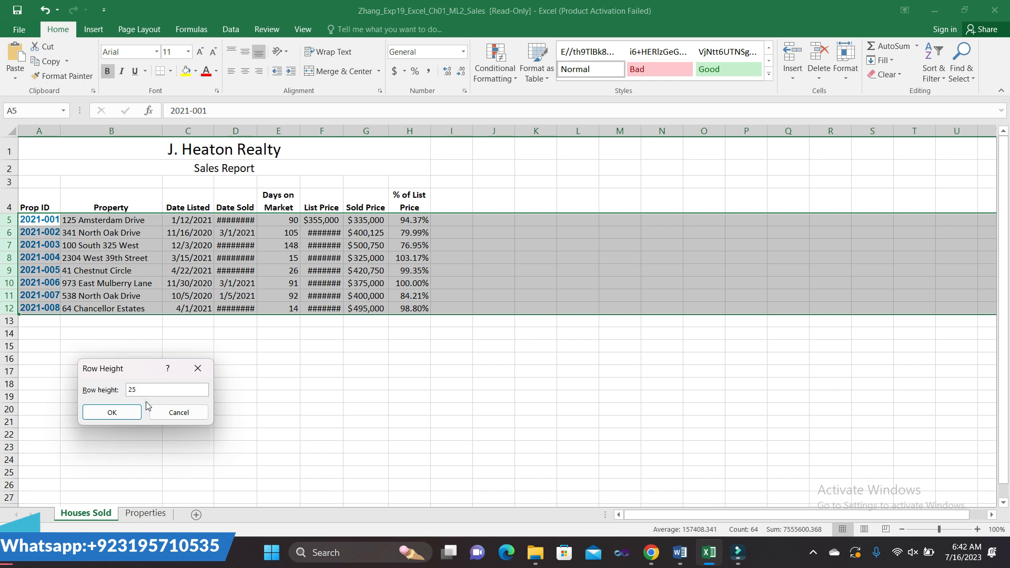
left_click(123, 413)
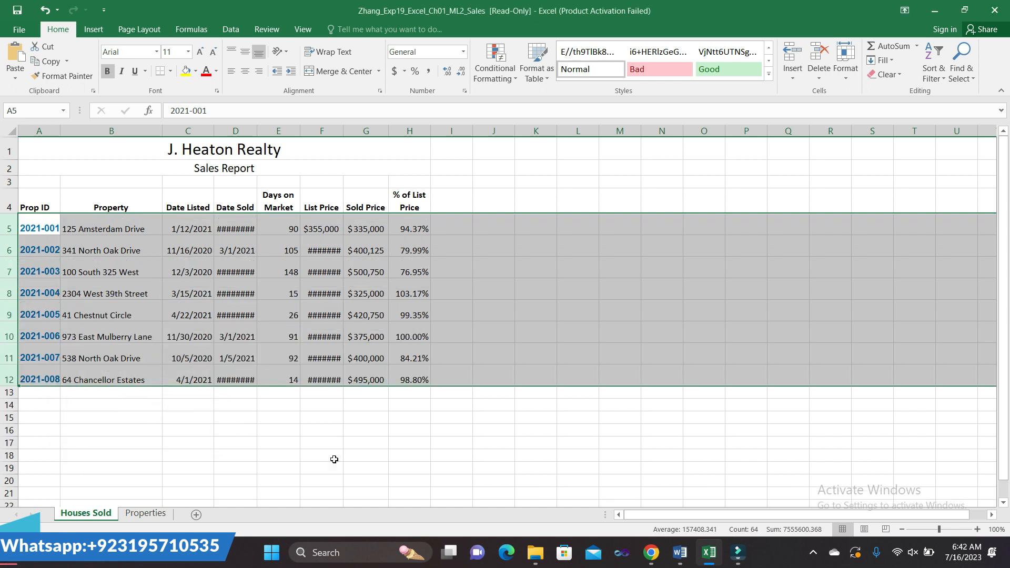
- Deselect the rows by clicking G19 and check the Word instructions
left_click(350, 467)
mouse_move(679, 552)
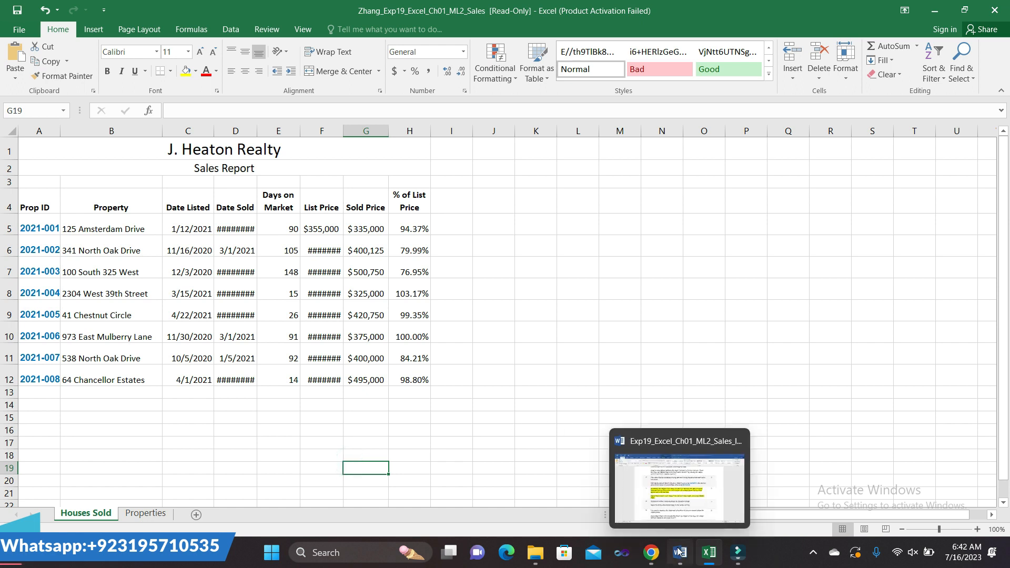
left_click(680, 491)
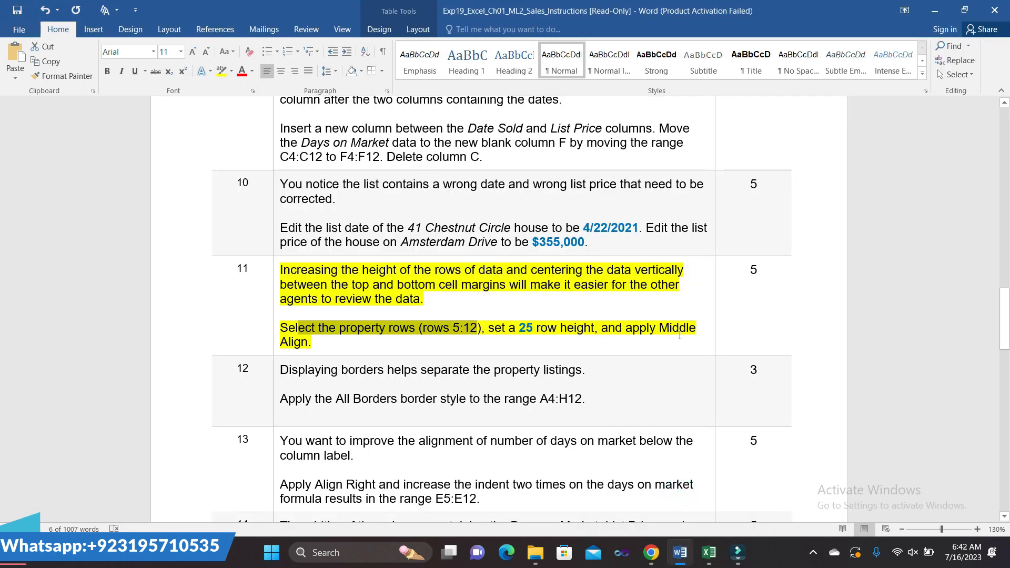
- Paste a range into the Name Box, dismiss the invalid-reference warning, and return to Word
left_click(709, 552)
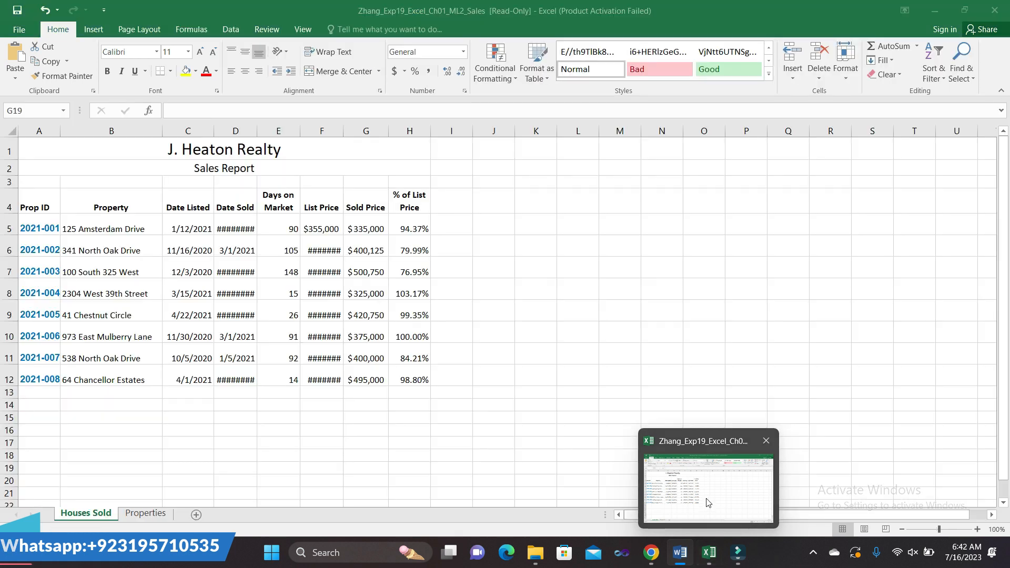
double_click(40, 112)
key("ctrl+v")
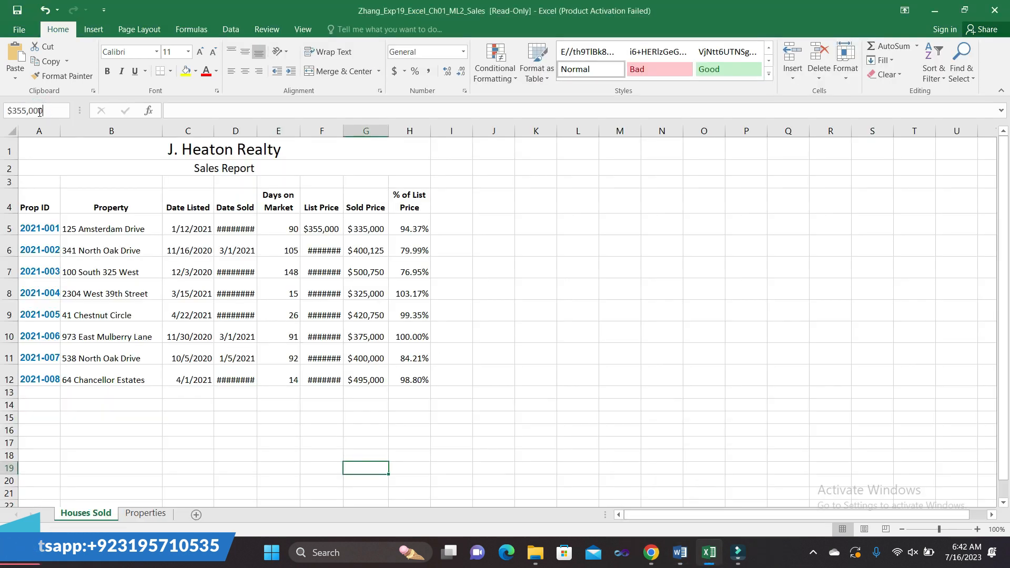
key("Return")
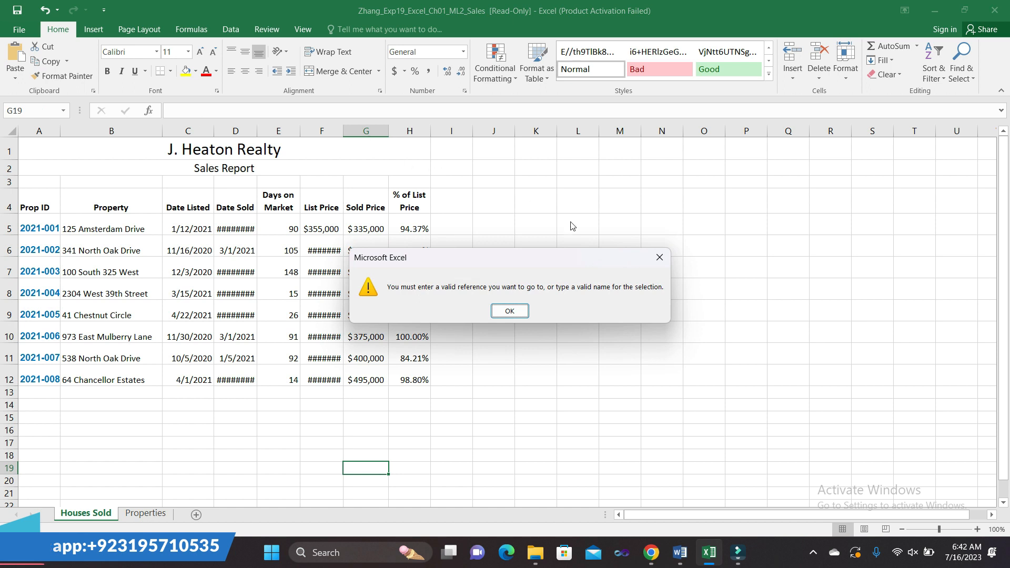
left_click(658, 258)
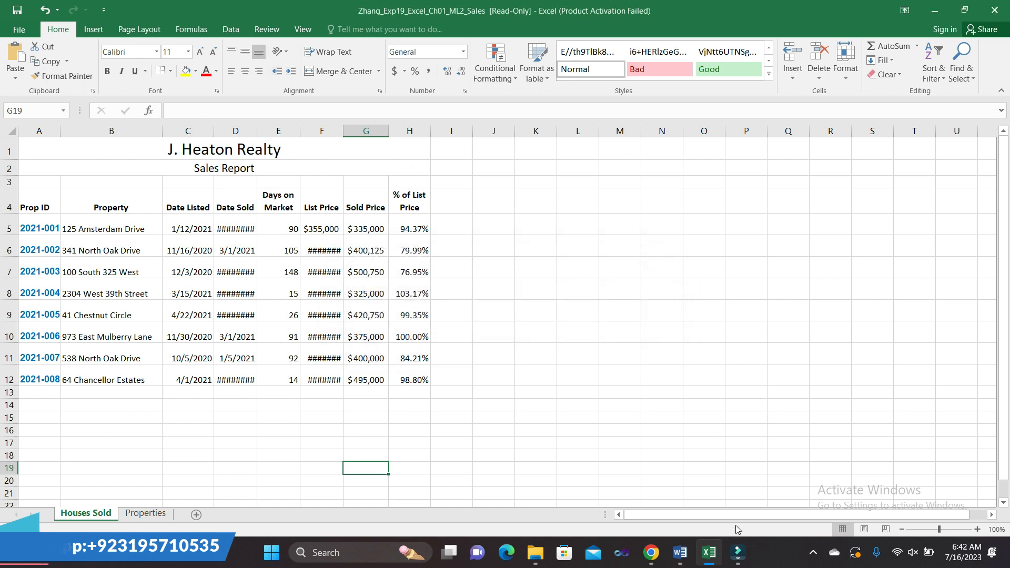
mouse_move(684, 547)
left_click(683, 516)
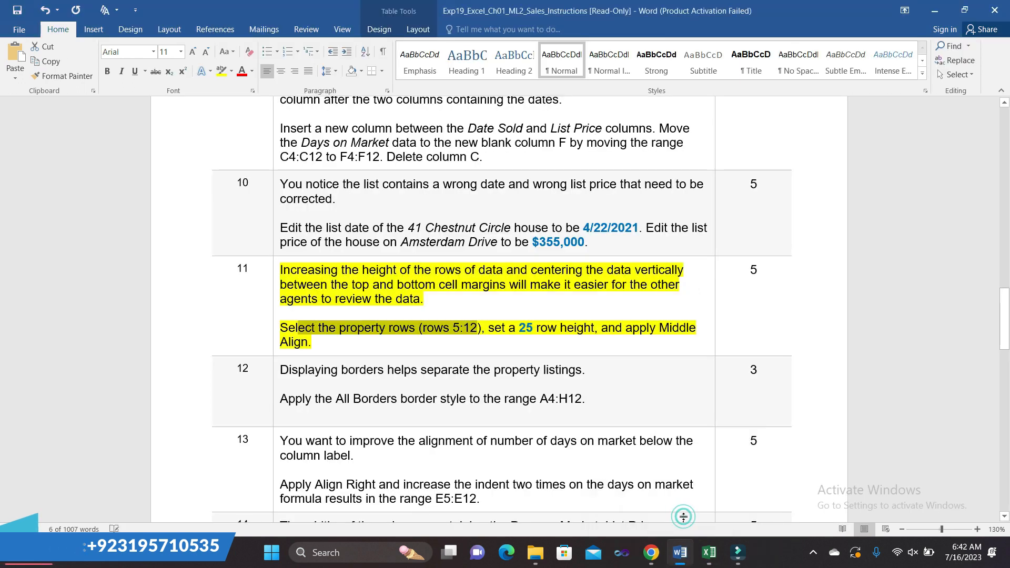
- Apply Middle Align to rows 5–12 in Excel, then go back to Word
left_click(472, 350)
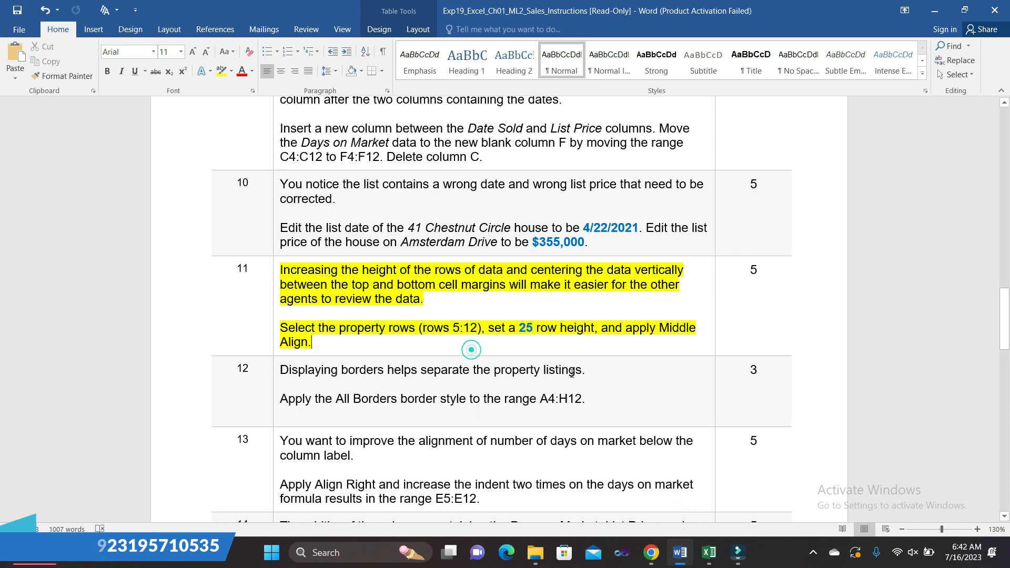
mouse_move(708, 547)
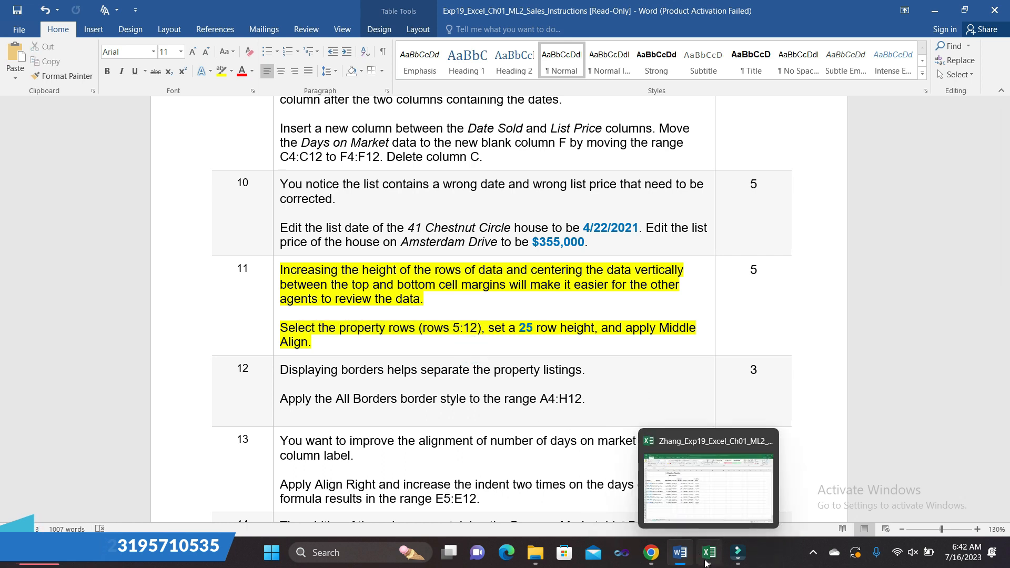
left_click(704, 499)
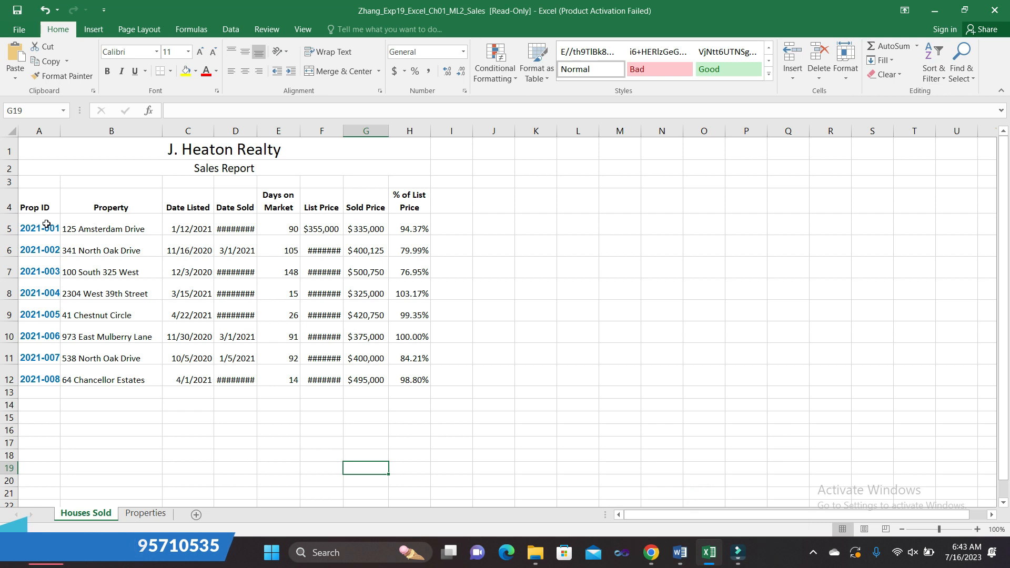
left_click_drag(9, 229, 11, 380)
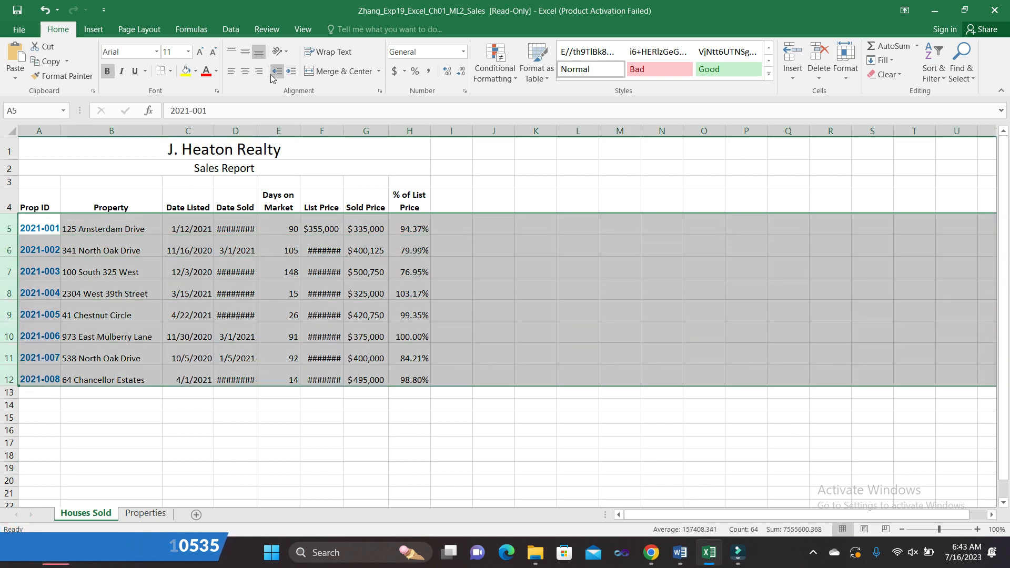
left_click(247, 55)
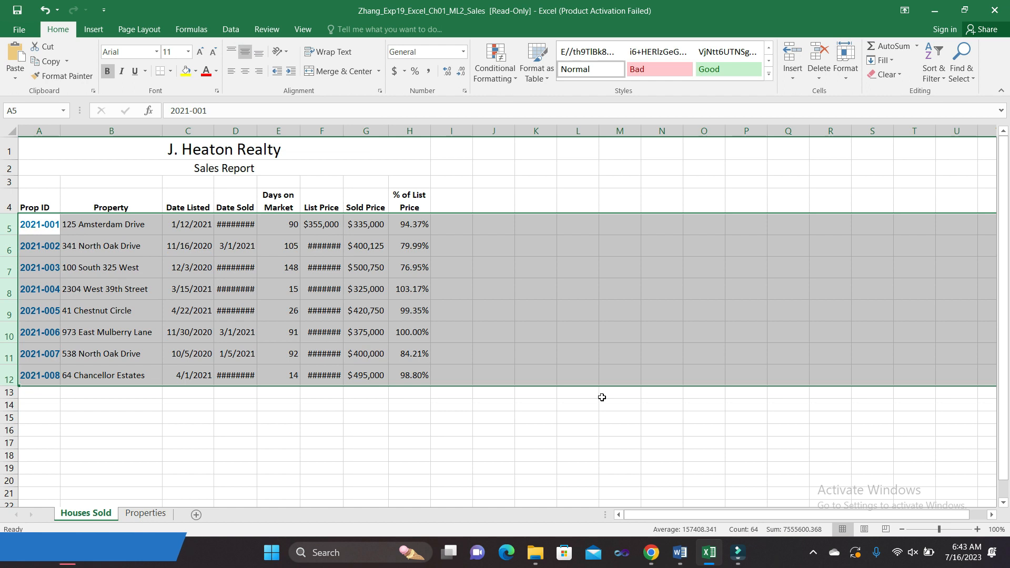
left_click(611, 417)
mouse_move(687, 557)
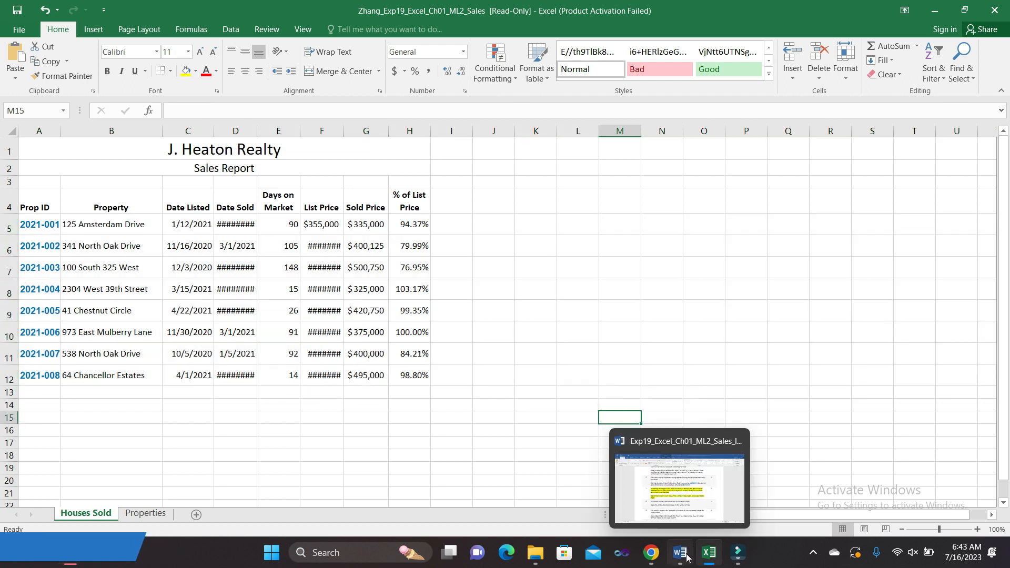
left_click(679, 479)
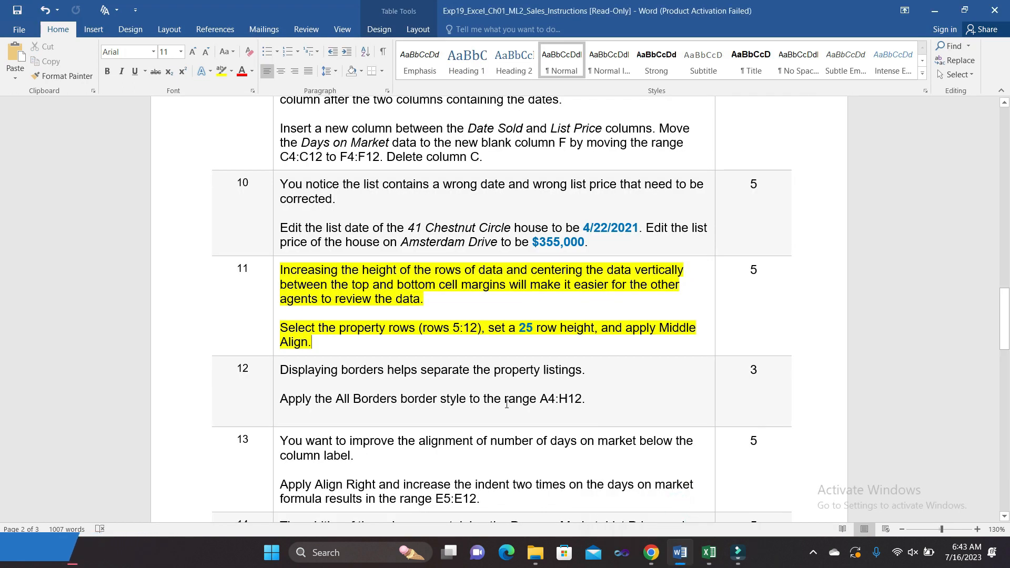
- Highlight step 12 in yellow and select its A4:H12 range text
left_click(276, 375)
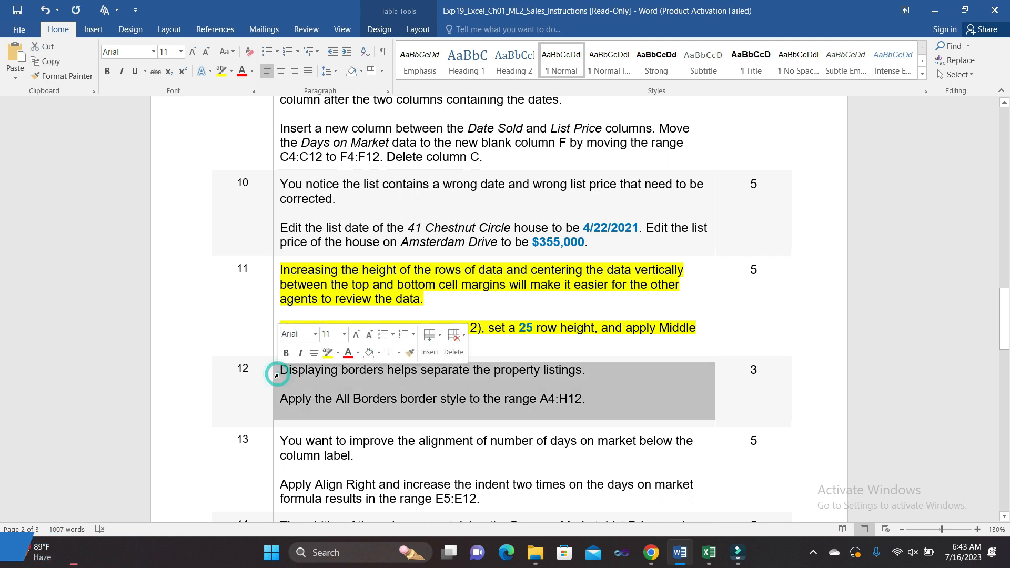
left_click(328, 359)
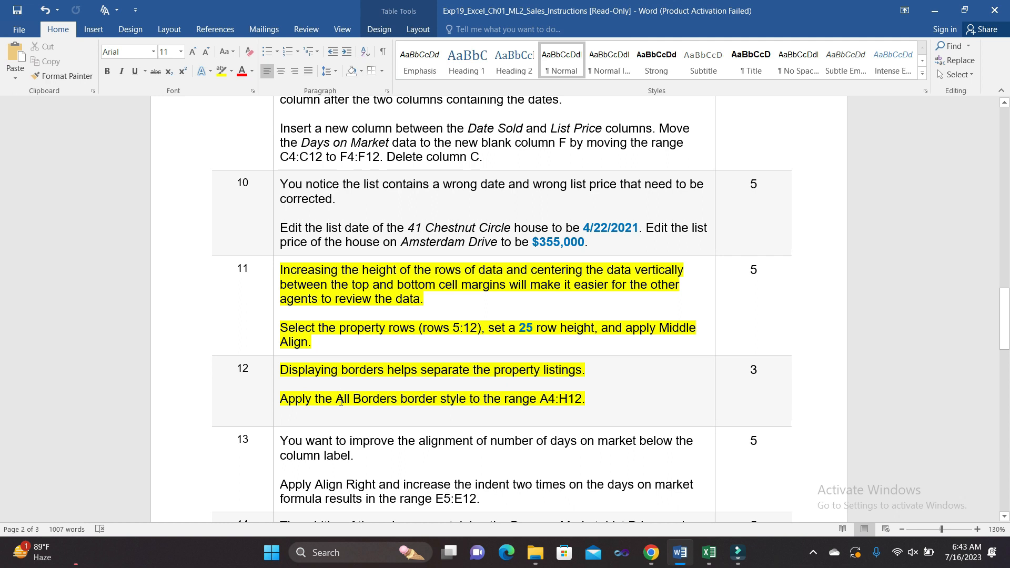
left_click_drag(542, 401, 572, 401)
key("ctrl+c")
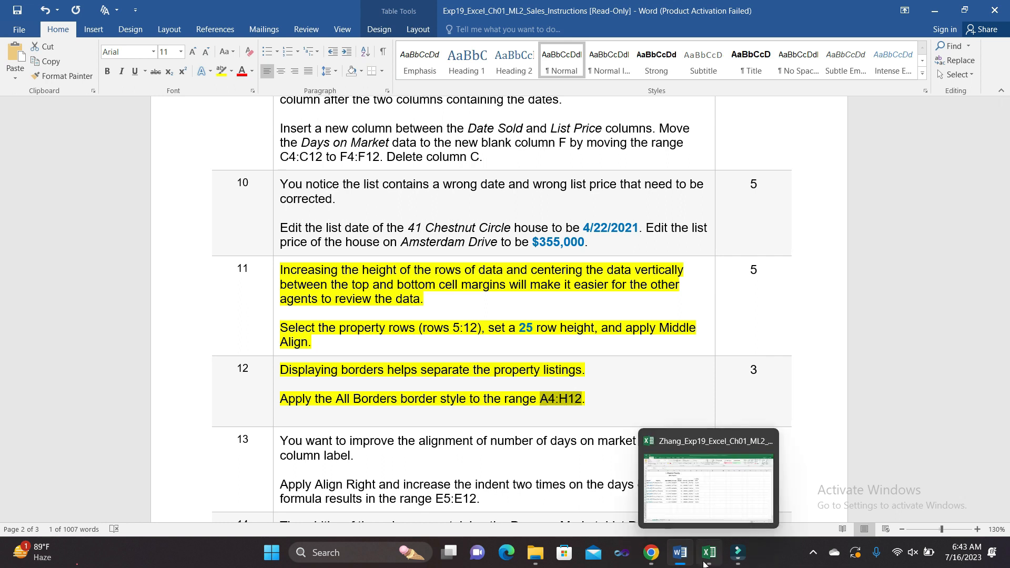
- Select A4:H12 through the Name Box and apply All Borders to it
left_click(704, 513)
left_click(46, 111)
key("ctrl+v")
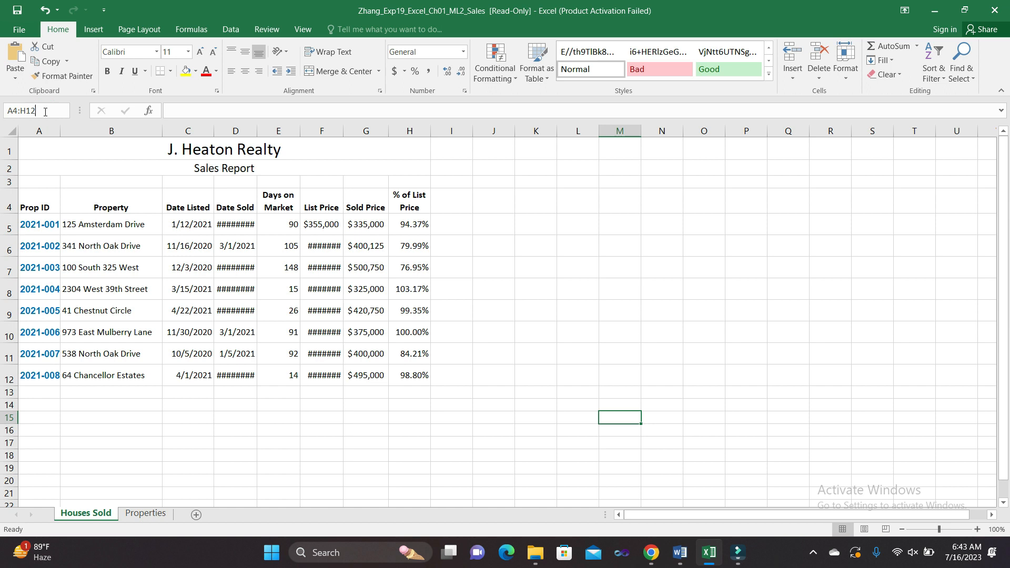
key("Return")
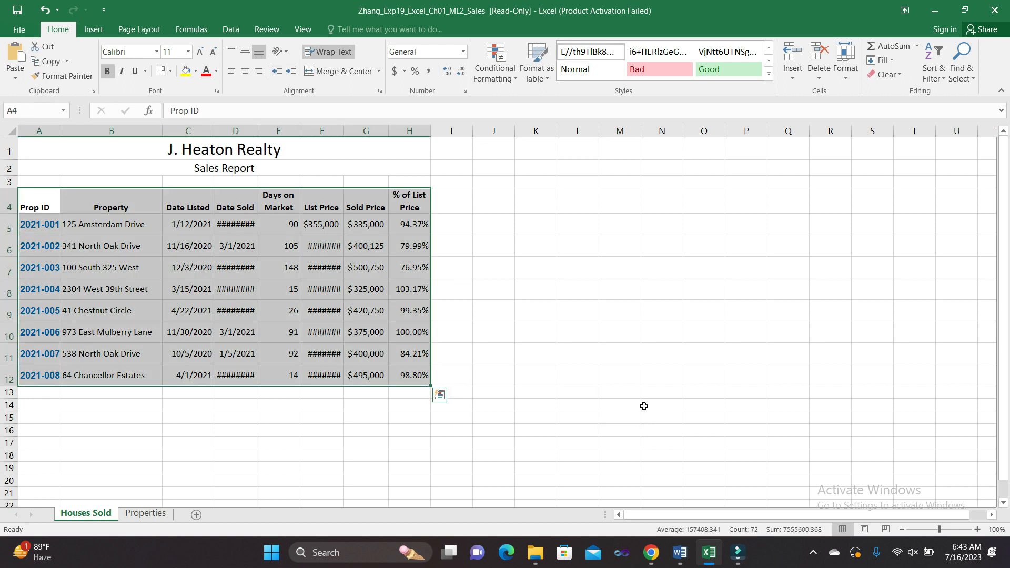
mouse_move(683, 555)
left_click(683, 497)
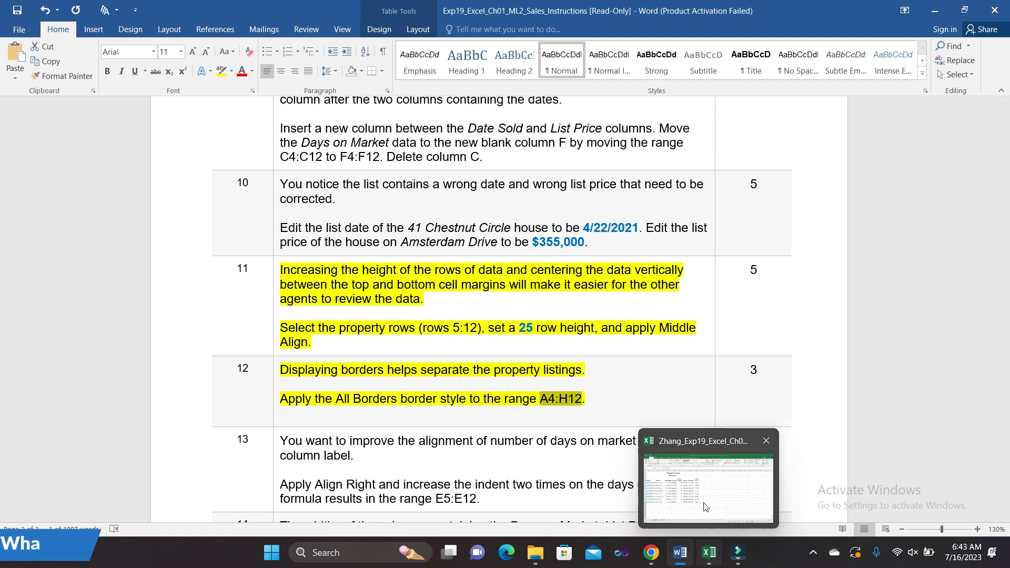
left_click(708, 555)
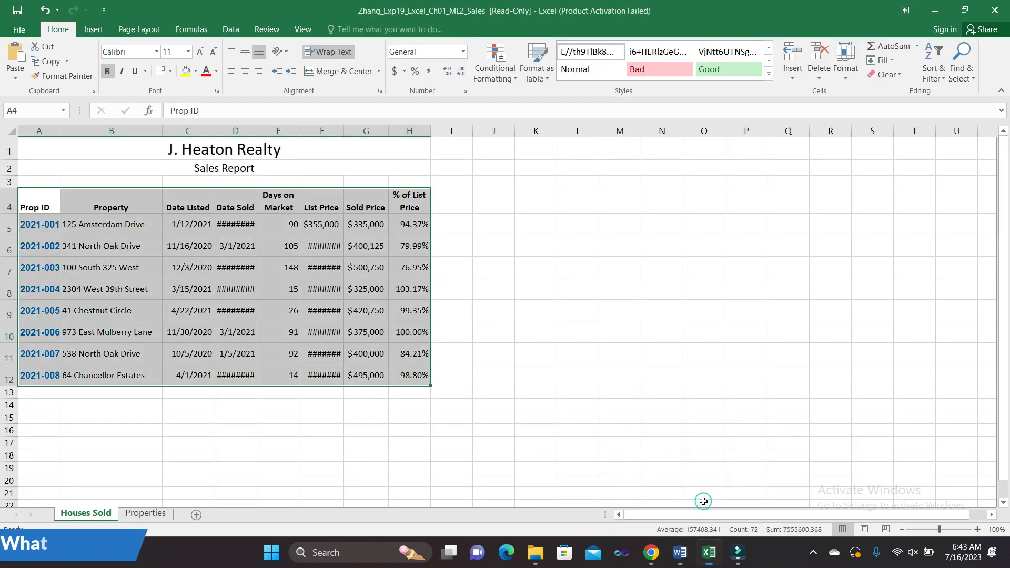
left_click(170, 71)
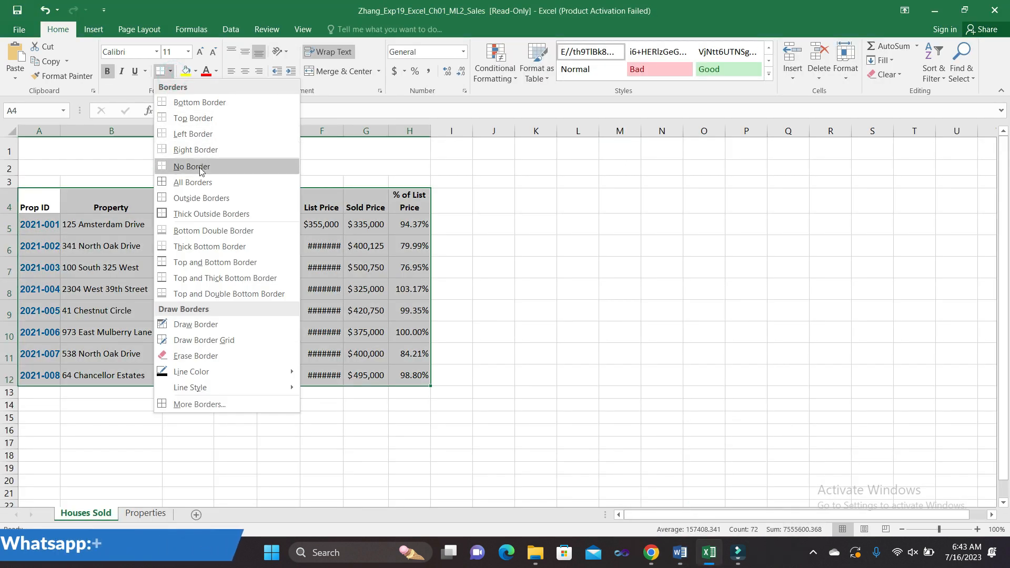
left_click(194, 182)
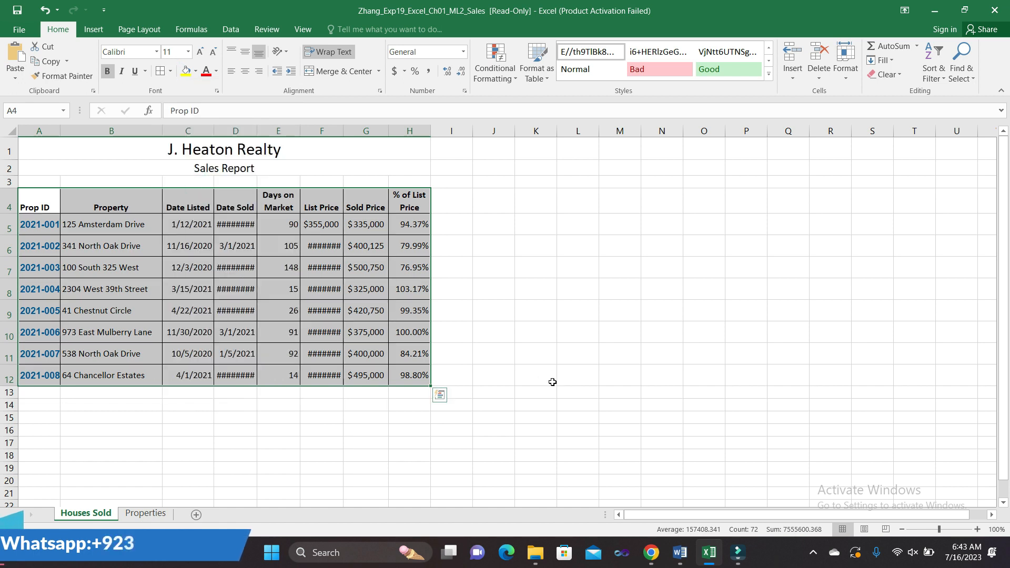
left_click(684, 508)
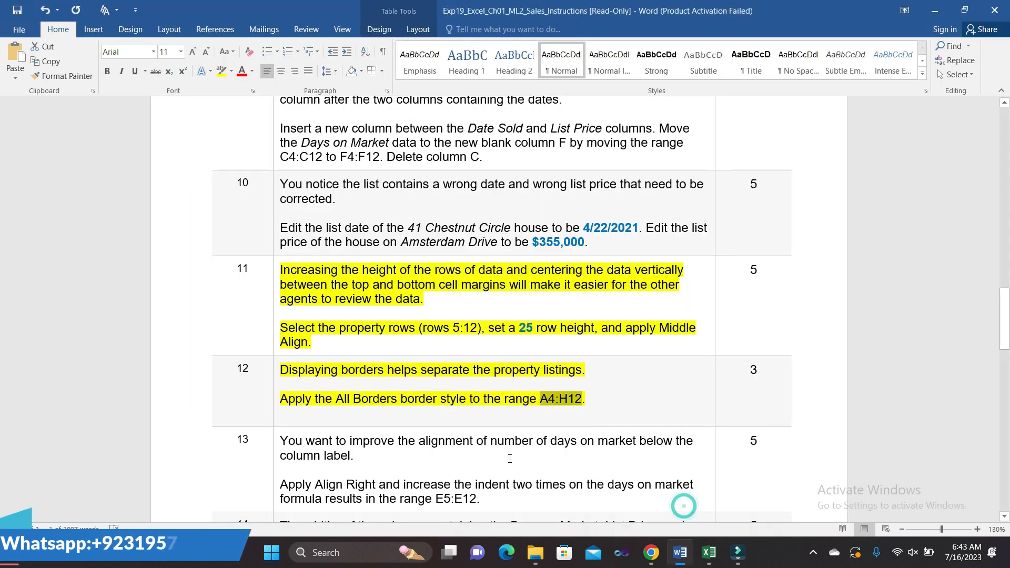
- Remove the yellow highlight from finished steps 11 and 12
left_click(274, 276)
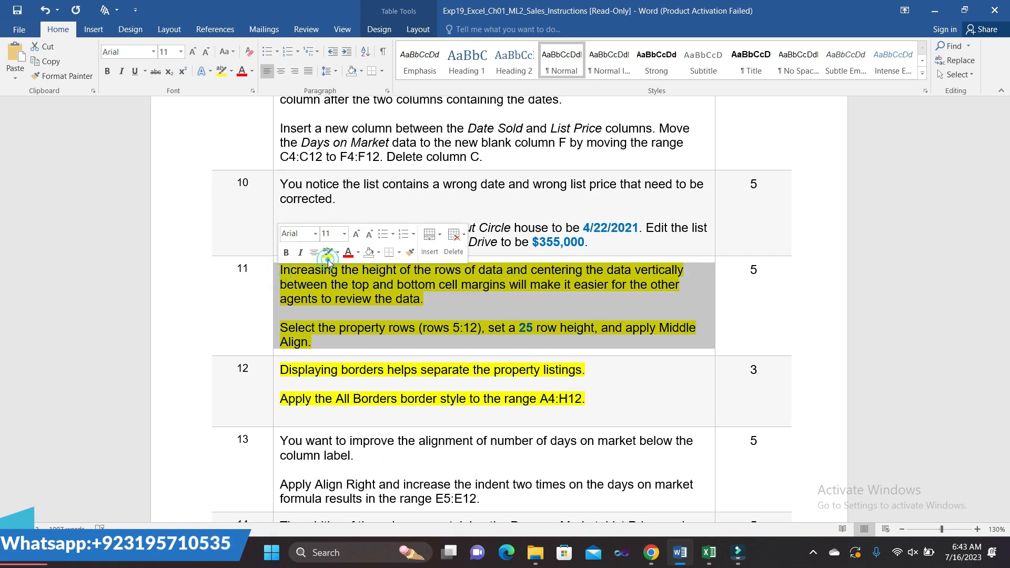
left_click(327, 260)
scroll(496, 411, "down", 15)
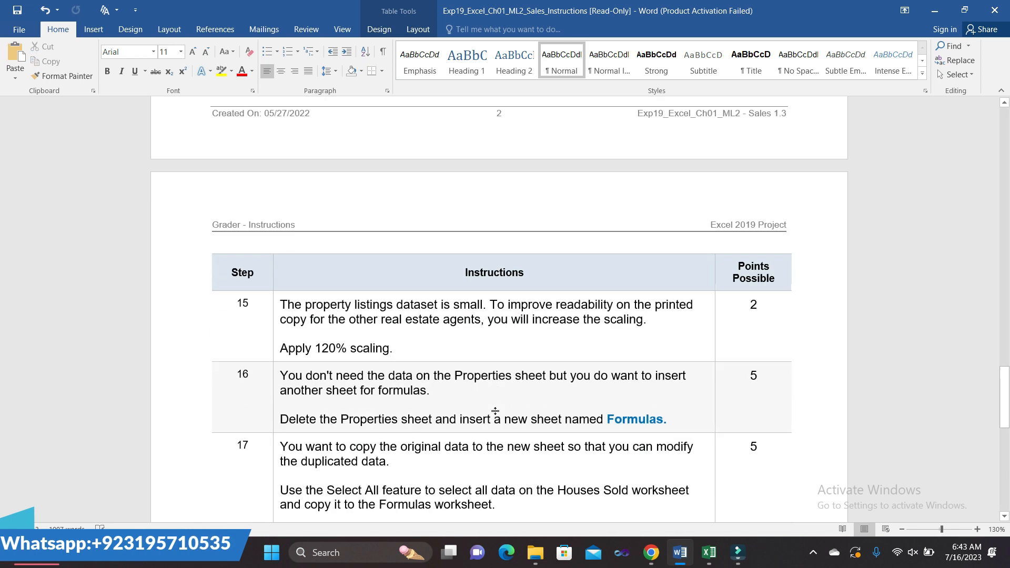
scroll(496, 412, "up", 4)
scroll(496, 412, "up", 15)
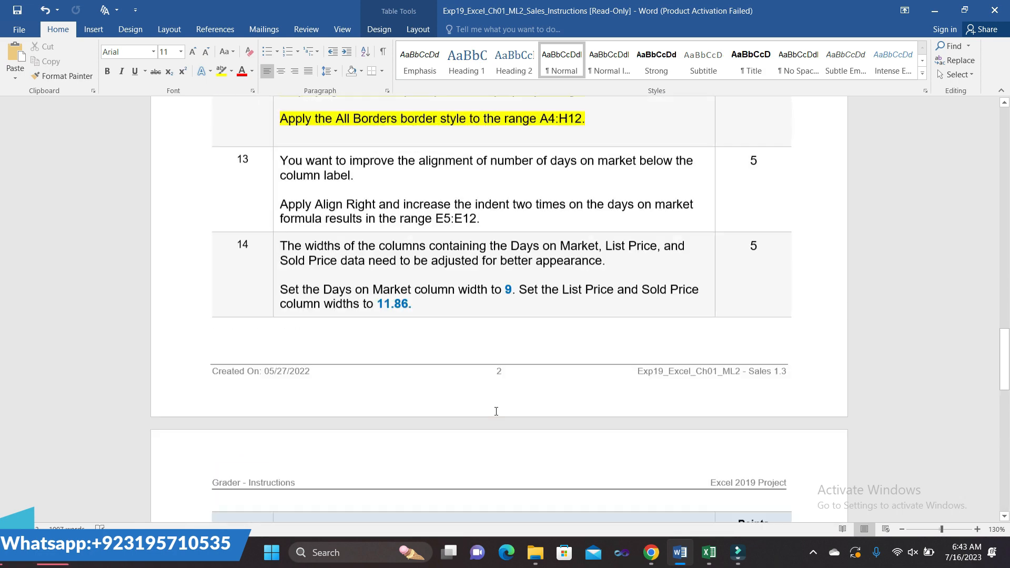
scroll(495, 413, "down", 2)
scroll(495, 413, "down", 2)
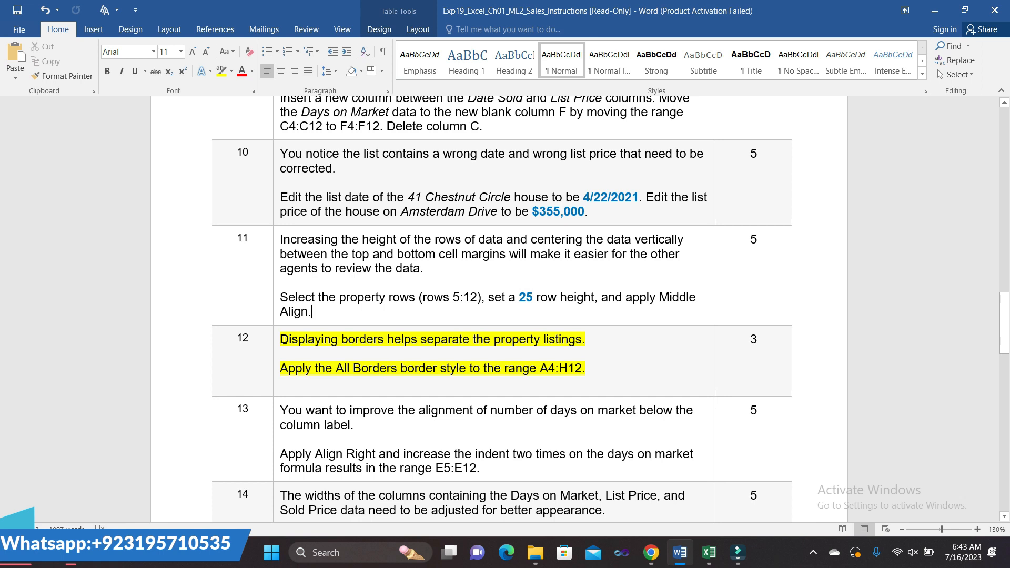
left_click(277, 345)
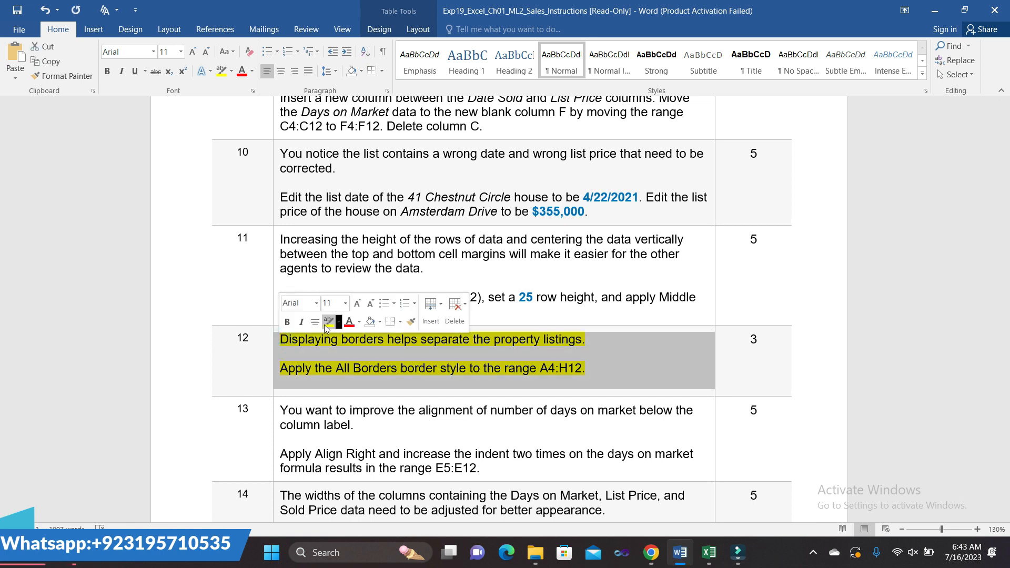
left_click(324, 324)
- Highlight step 13 in yellow and select its E5:E12 range text
scroll(412, 418, "down", 2)
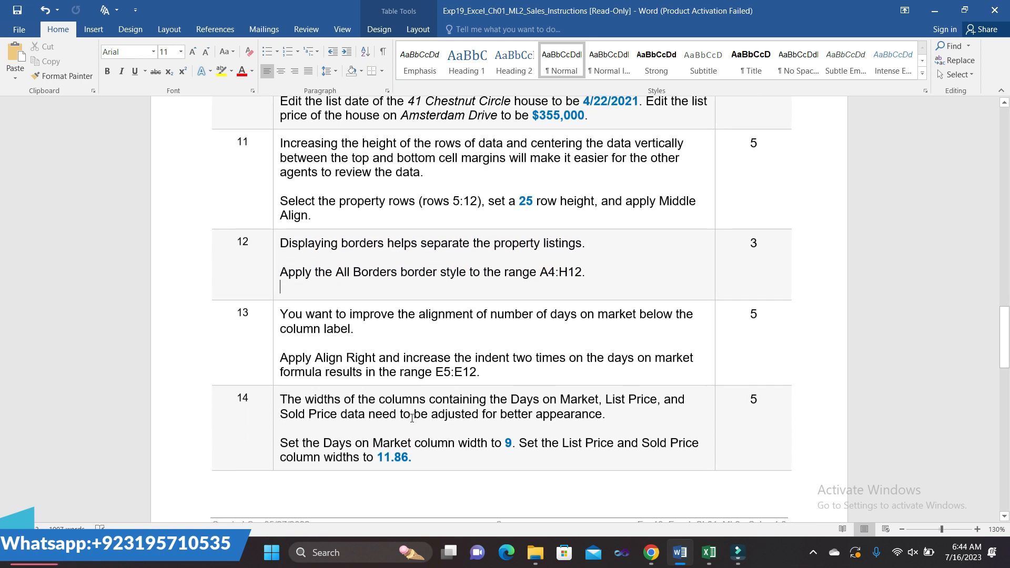
left_click(278, 316)
left_click(329, 295)
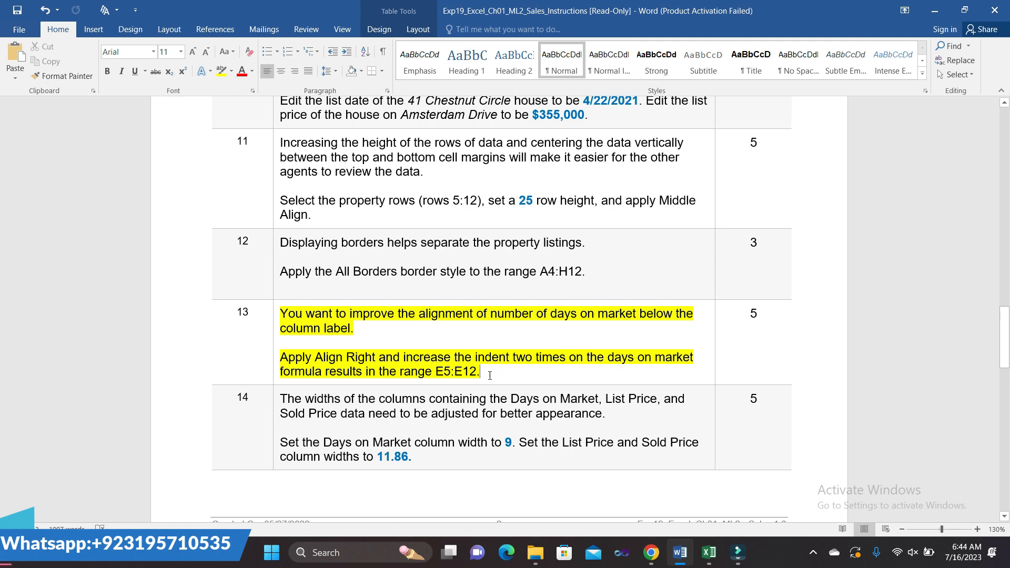
left_click_drag(437, 373, 469, 375)
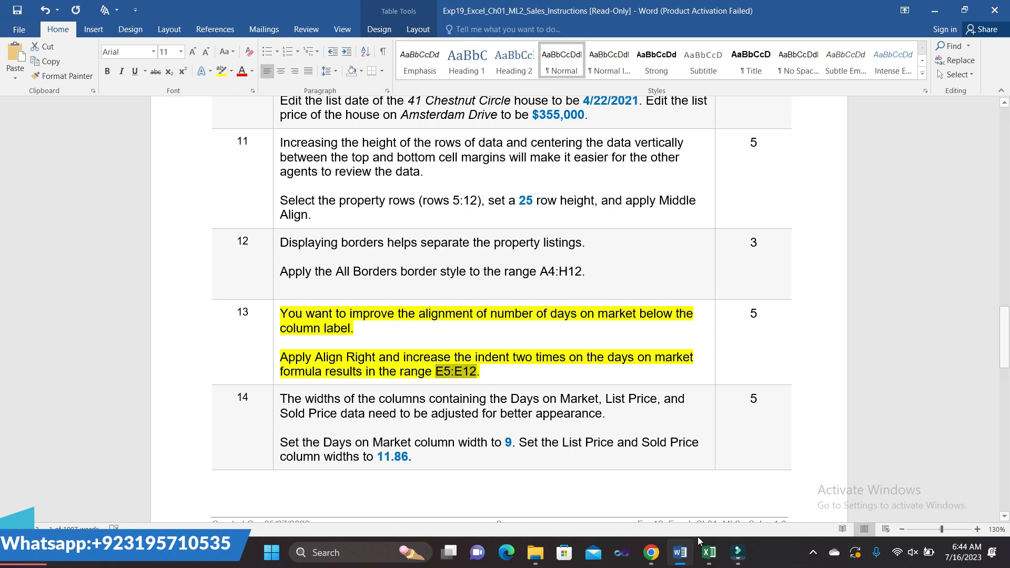
mouse_move(705, 531)
left_click(711, 505)
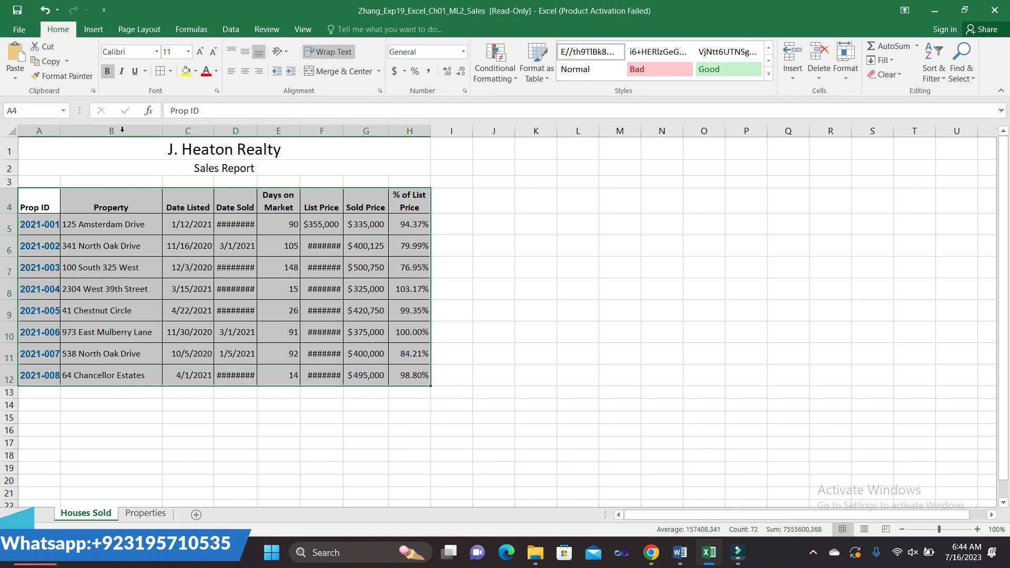
- Select E5:E12 via the Name Box and right-align the Days on Market values
left_click(47, 109)
key("Return")
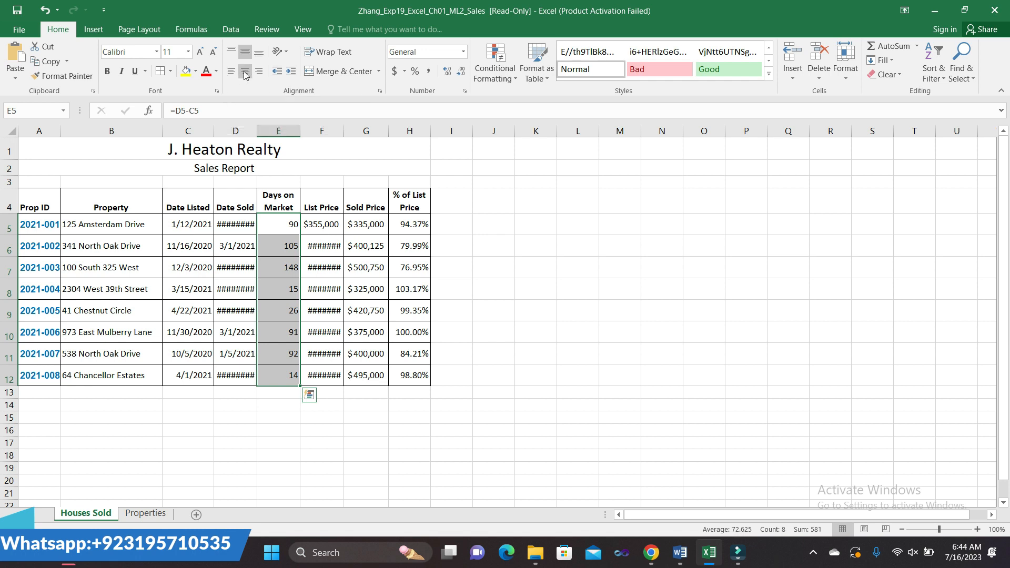
left_click(260, 72)
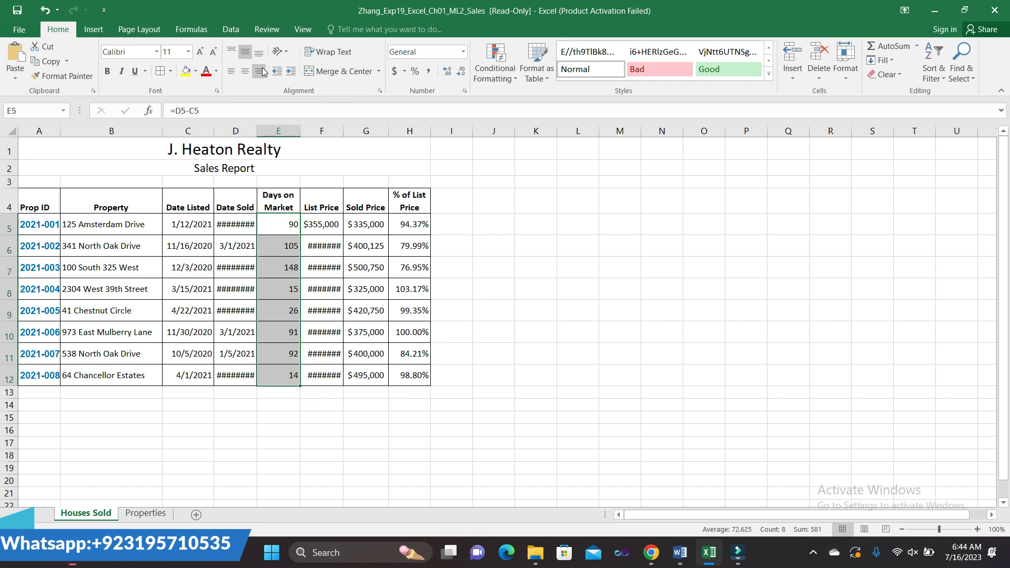
left_click(260, 71)
mouse_move(684, 550)
left_click(681, 497)
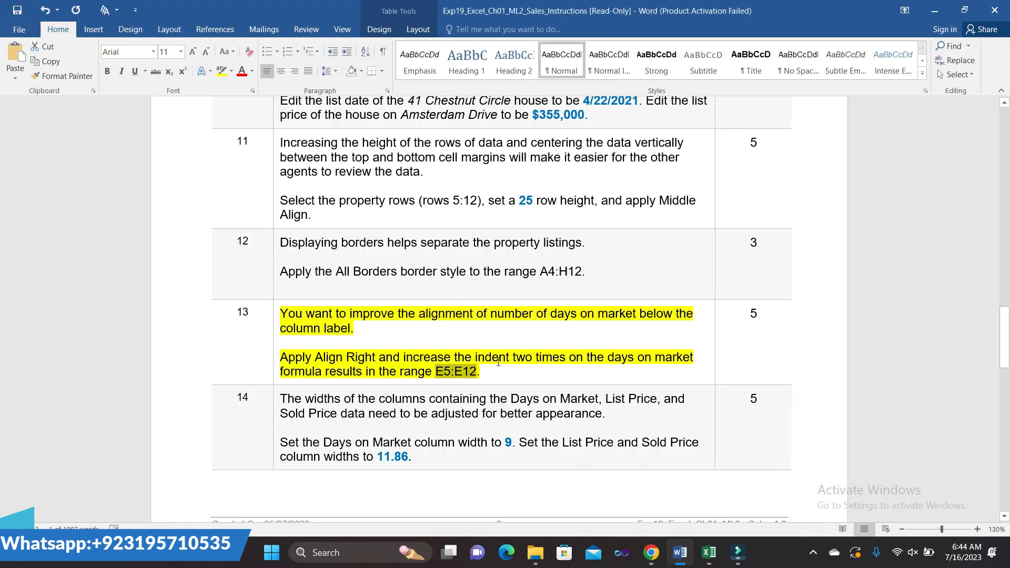
mouse_move(709, 551)
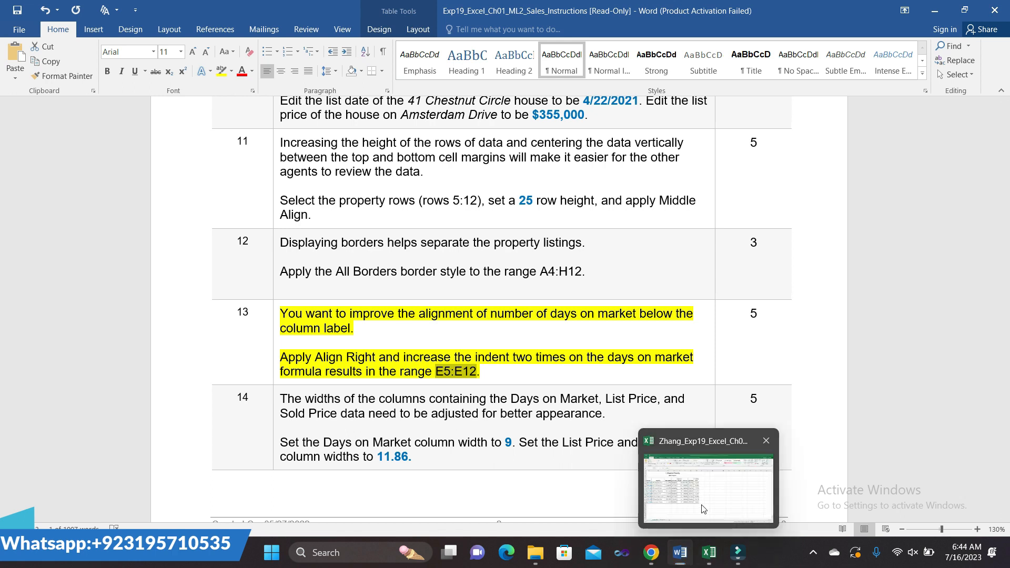
left_click(699, 500)
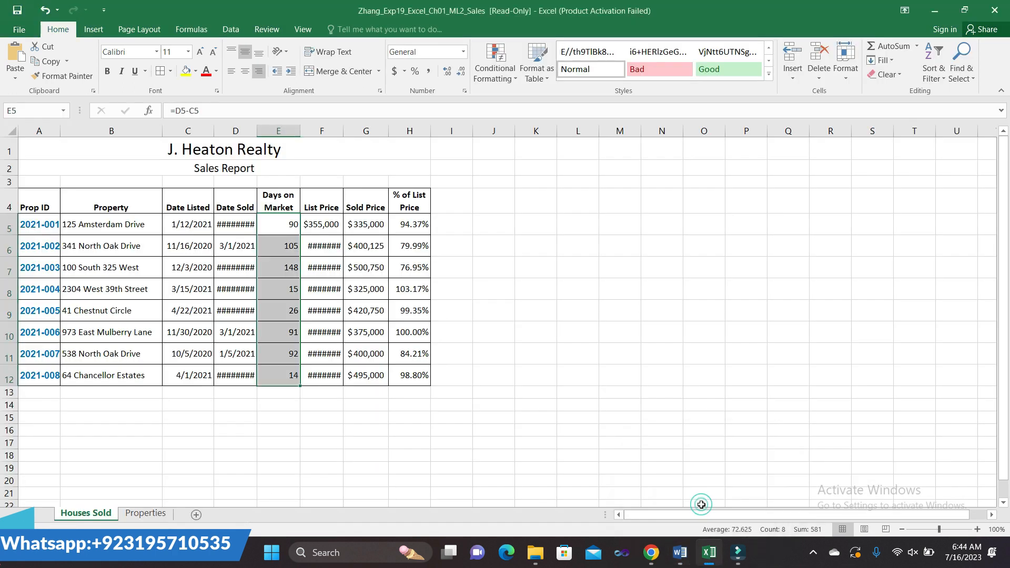
- Increase the indent of E5:E12 twice, then deselect and return to Word
left_click(292, 70)
left_click(292, 70)
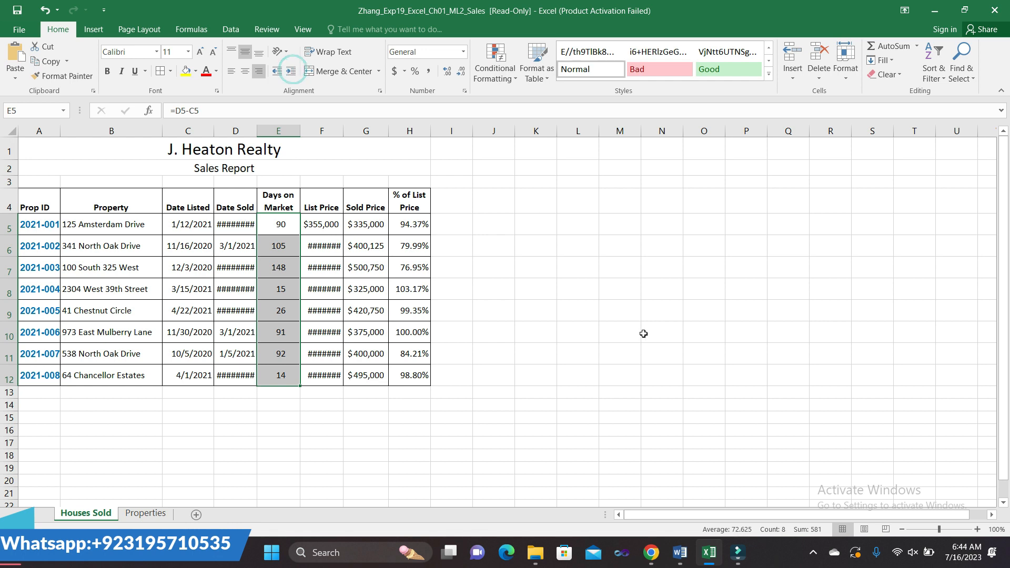
mouse_move(679, 552)
left_click(682, 481)
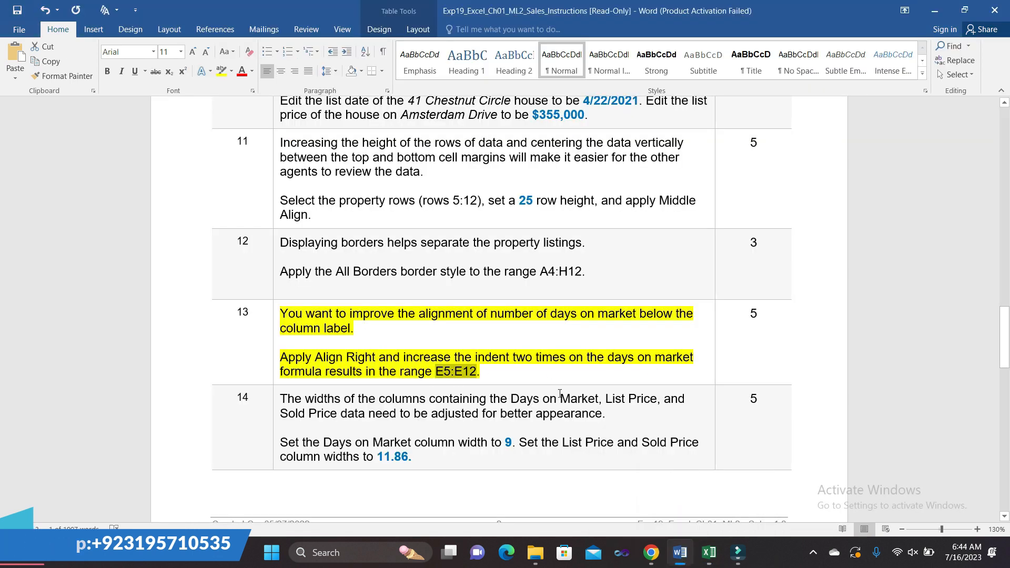
mouse_move(709, 552)
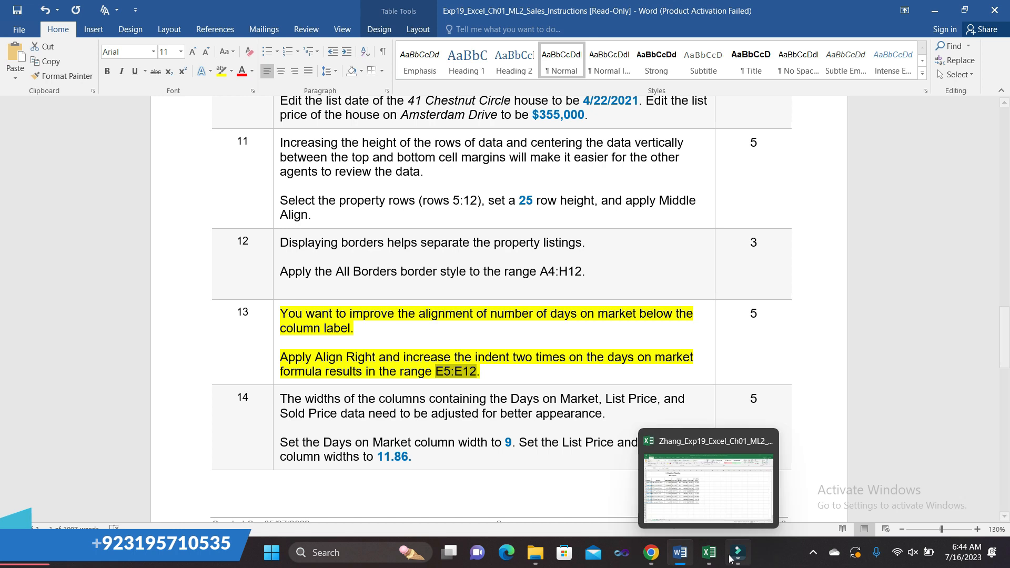
left_click(708, 486)
left_click(603, 427)
mouse_move(680, 551)
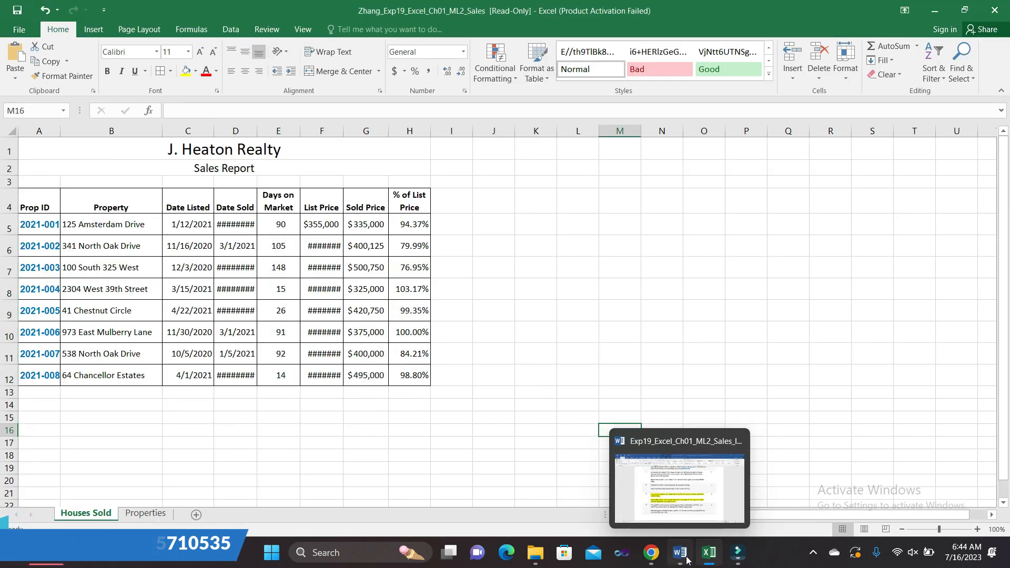
left_click(678, 511)
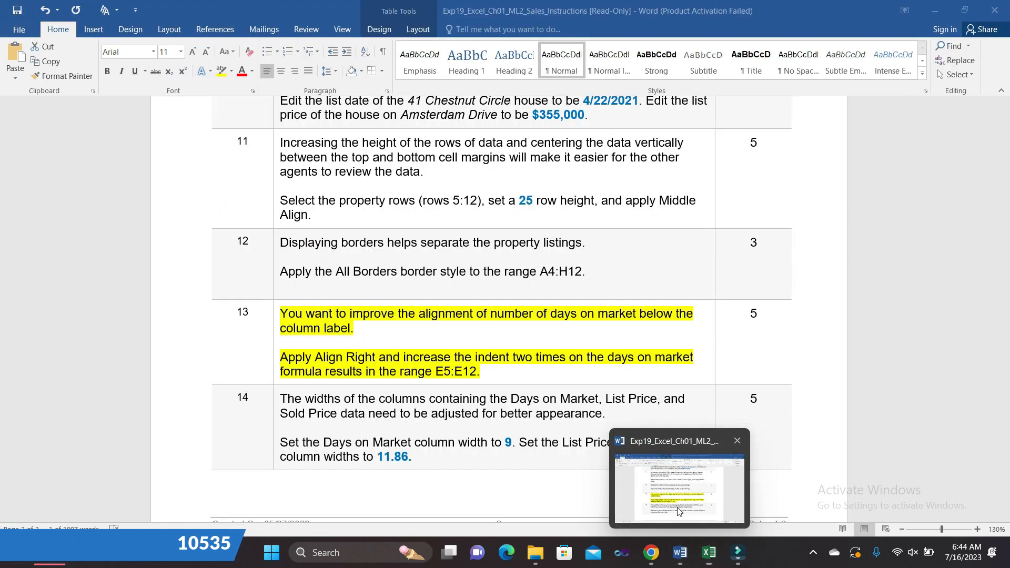
- Remove the yellow highlight from step 13 in the instructions
left_click(276, 316)
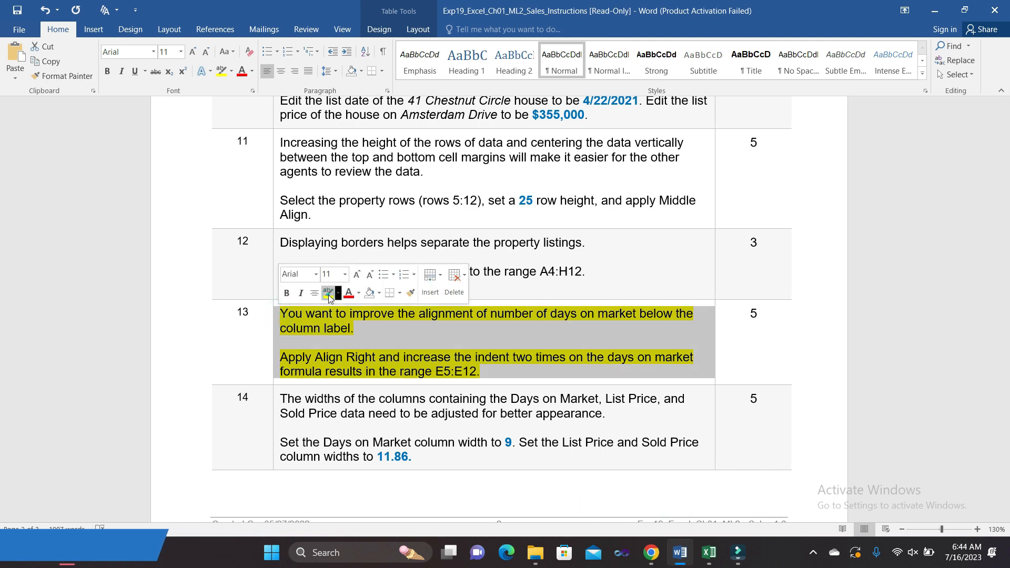
left_click(329, 293)
scroll(613, 346, "up", 5)
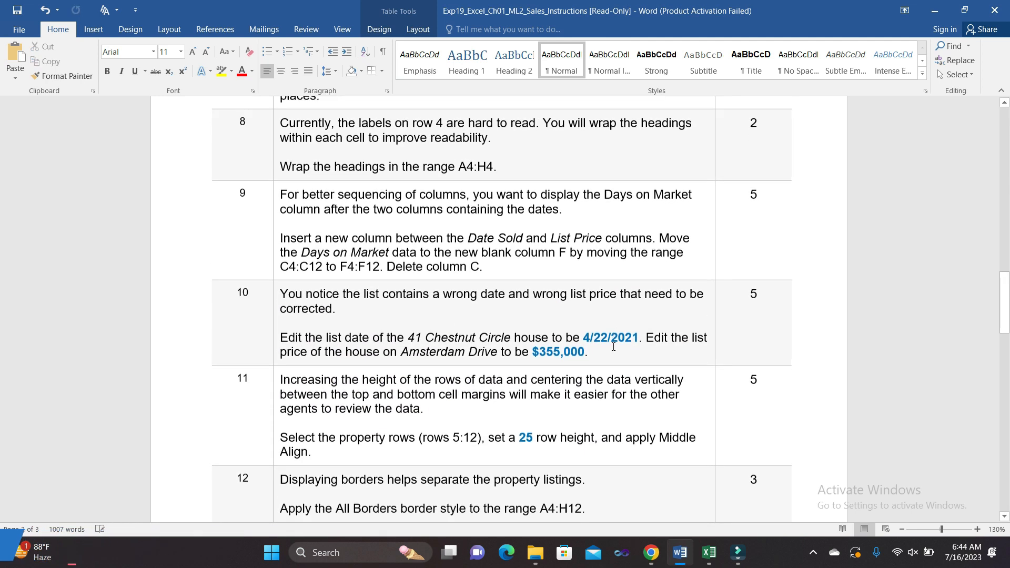
scroll(614, 346, "down", 12)
scroll(614, 346, "down", 6)
scroll(613, 347, "up", 5)
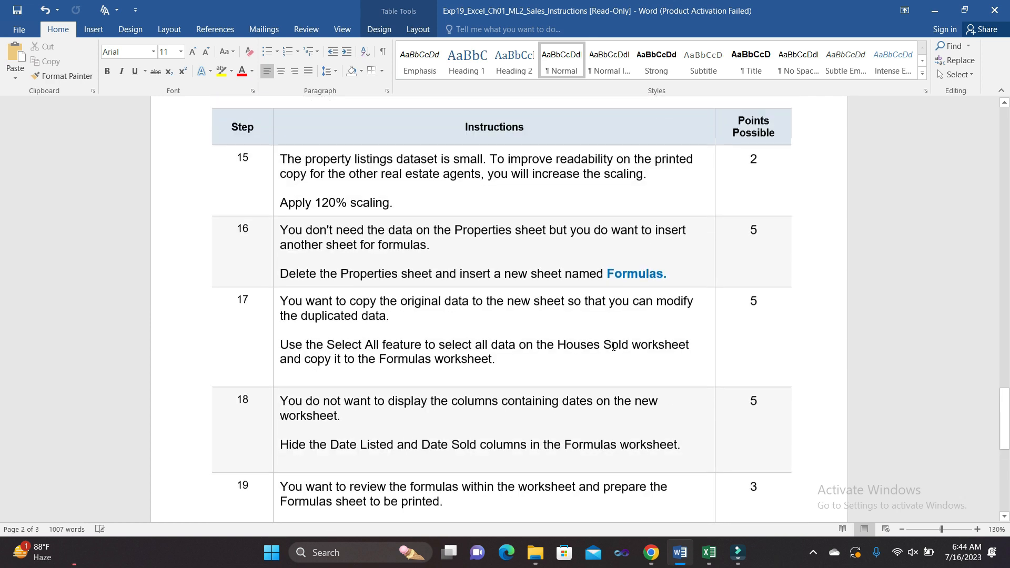